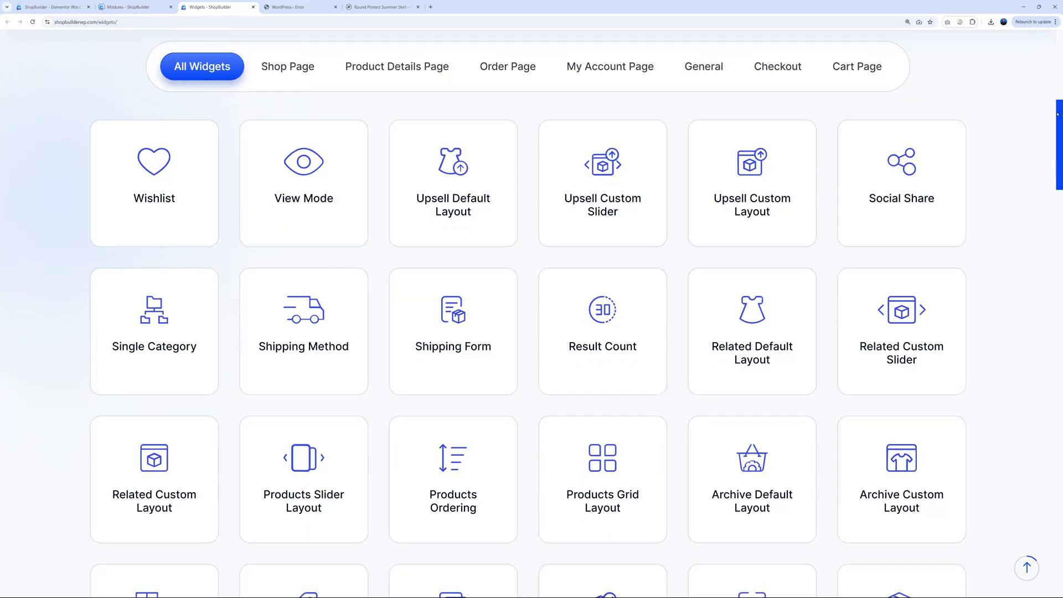
# Look through the ShopBuilder widget catalogue and the site's lists of templates, modules and features
pyautogui.scroll(-7, 1058, 176)
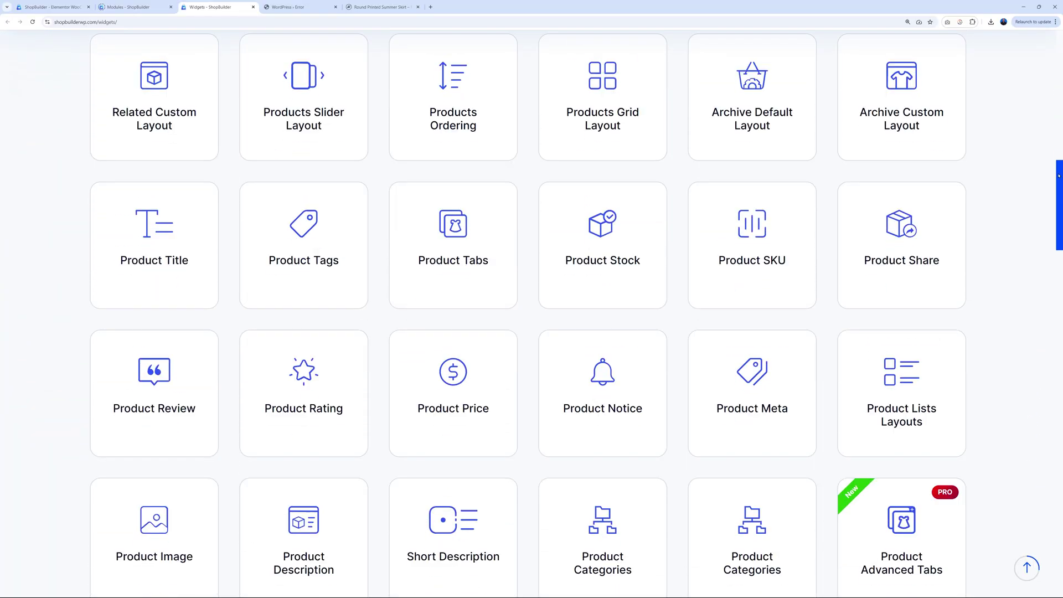
pyautogui.moveTo(1059, 176); pyautogui.dragTo(1058, 394)
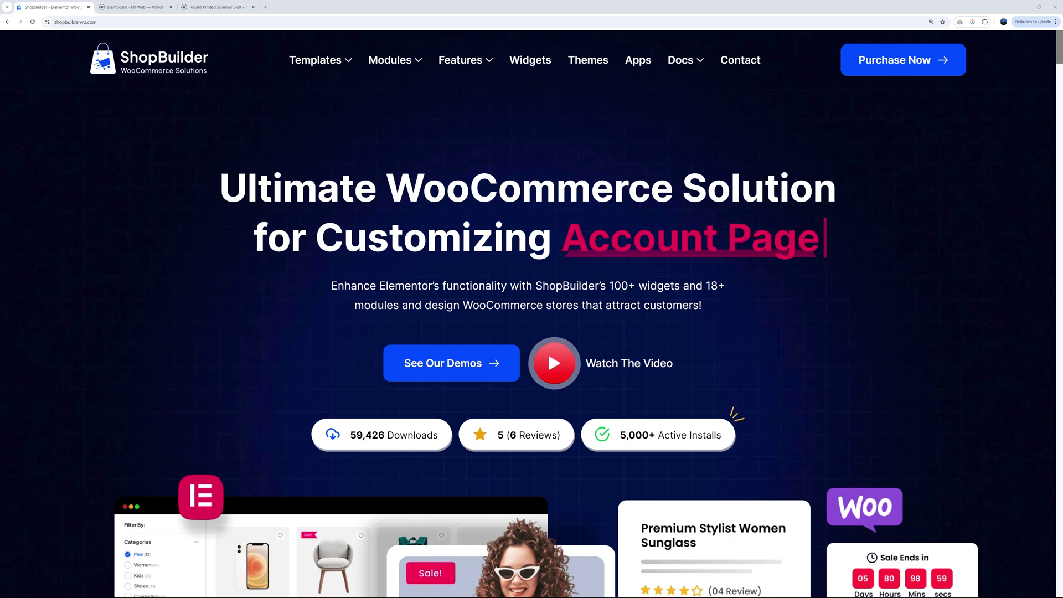
pyautogui.moveTo(314, 64)
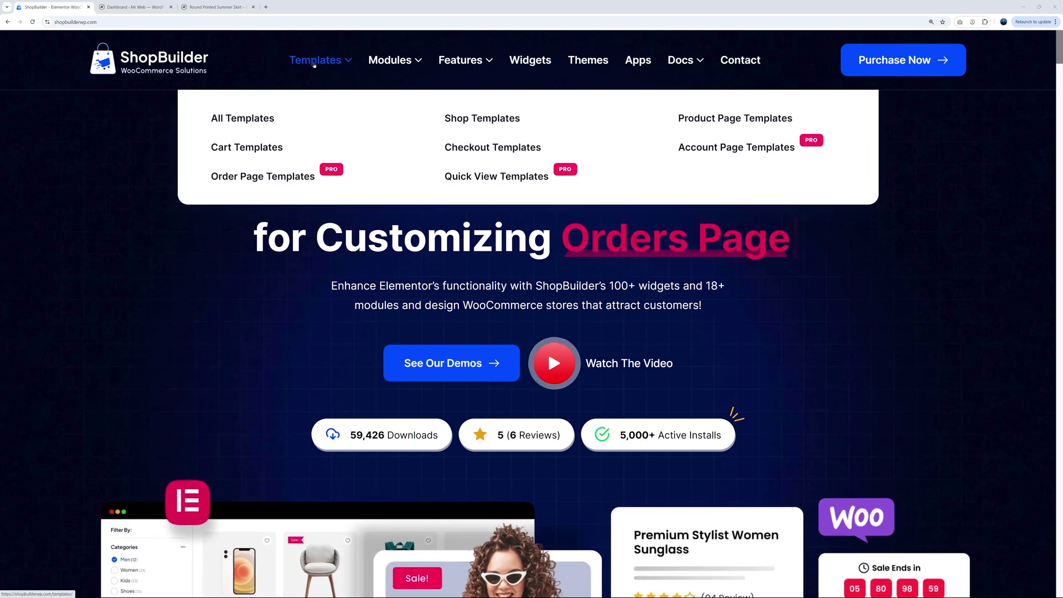
pyautogui.moveTo(399, 65)
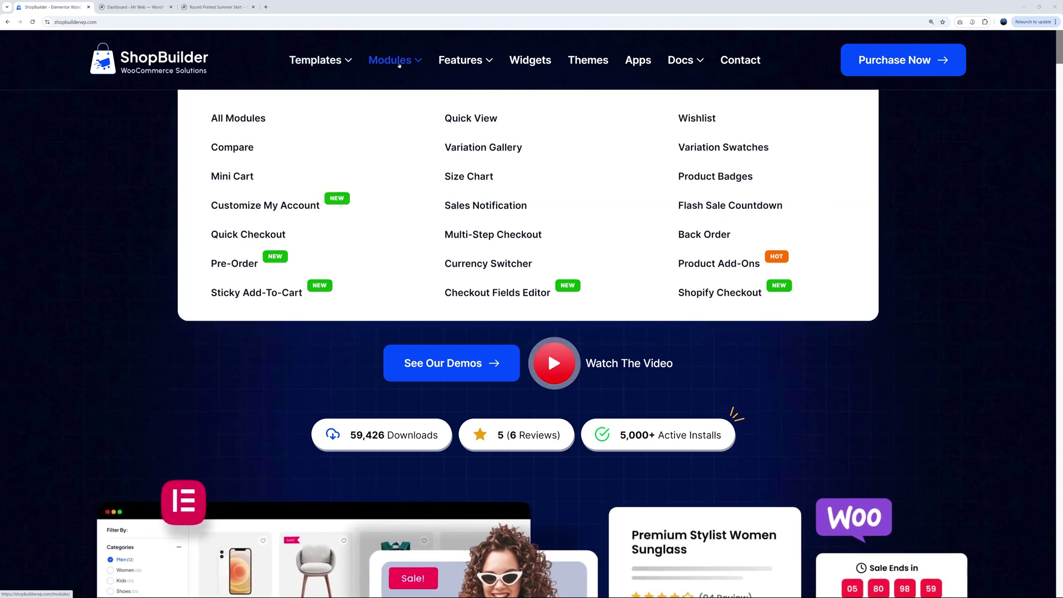
pyautogui.moveTo(500, 71)
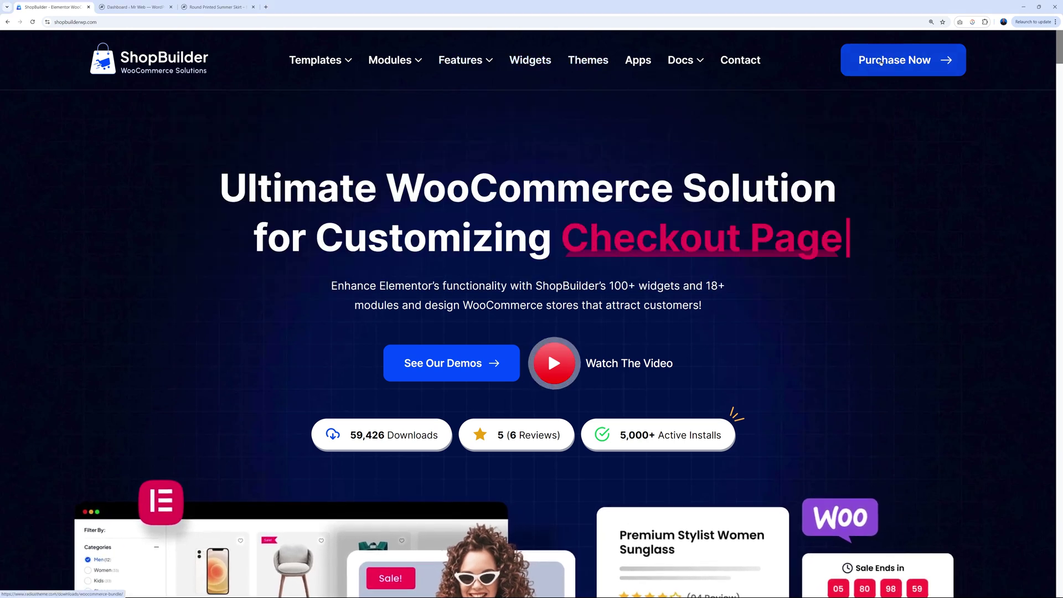
# Open the ShopBuilder purchase page and review the yearly license plans with their included features
pyautogui.click(880, 61)
pyautogui.scroll(-1, 957, 306)
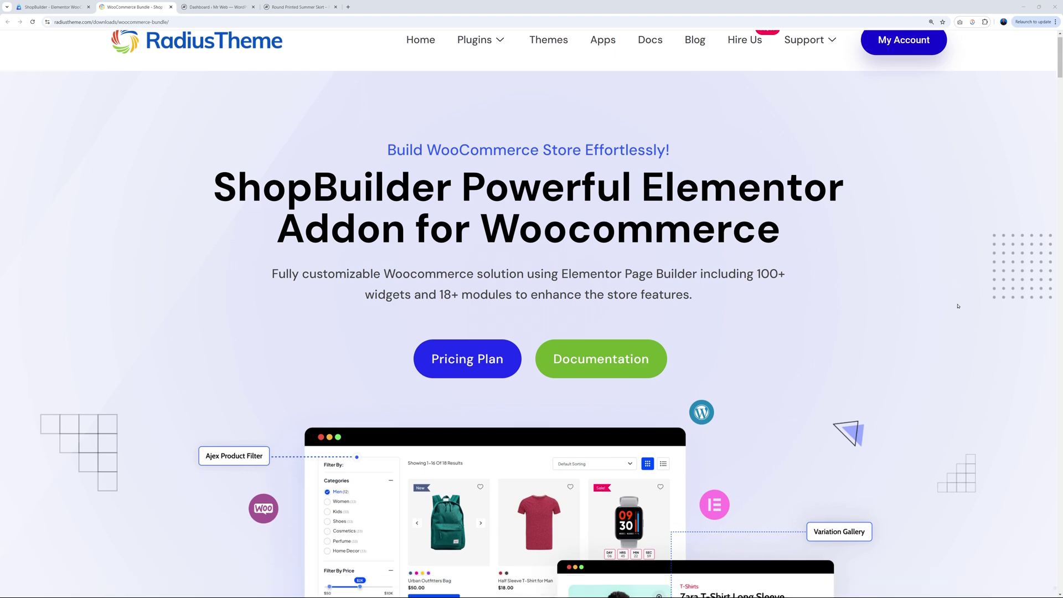
pyautogui.scroll(-15, 958, 306)
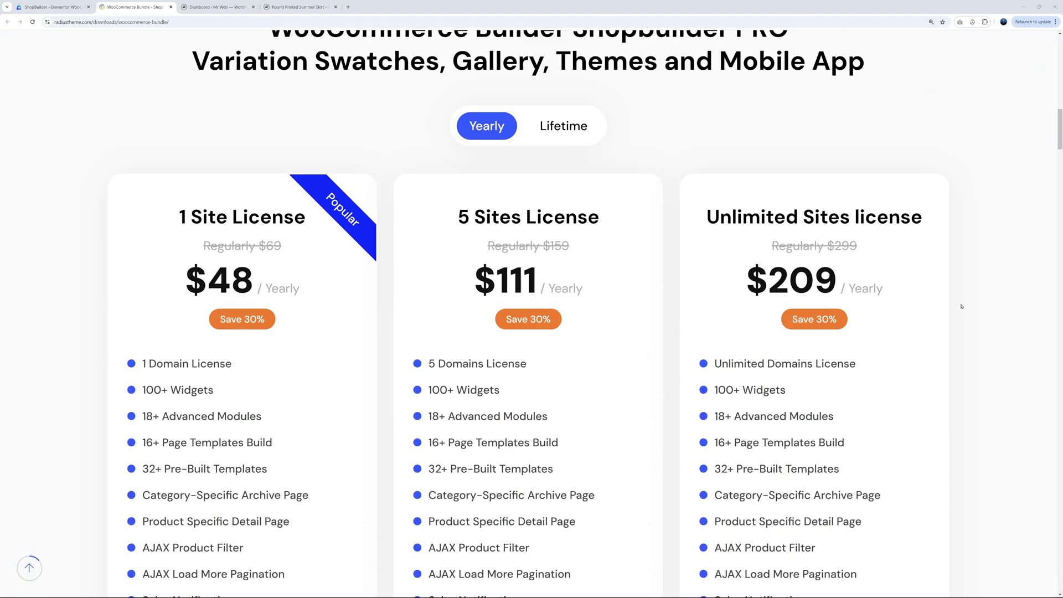
pyautogui.scroll(-3, 961, 306)
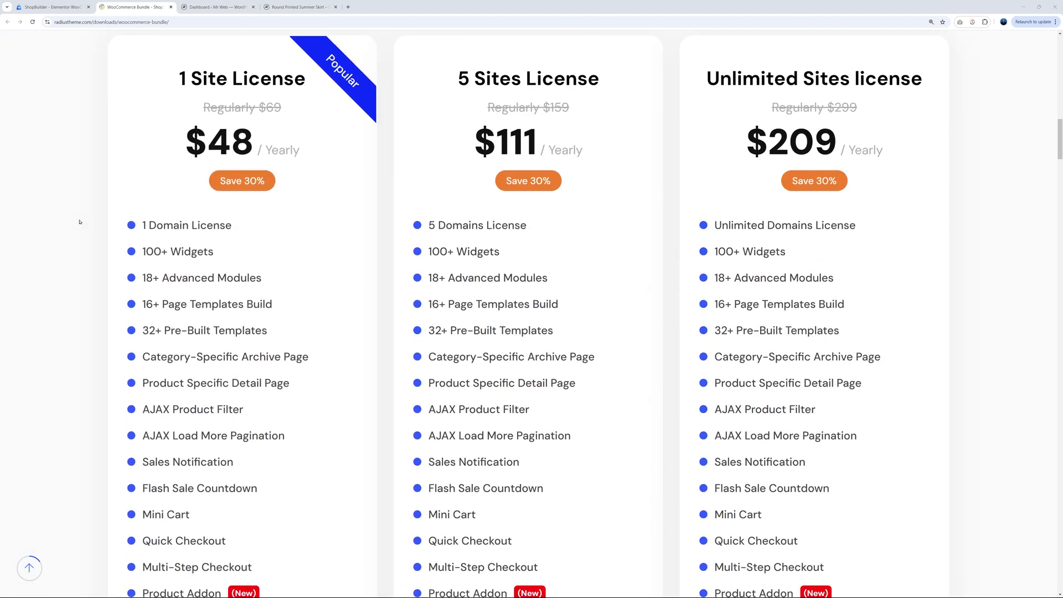
pyautogui.scroll(-4, 79, 222)
pyautogui.scroll(-3, 79, 222)
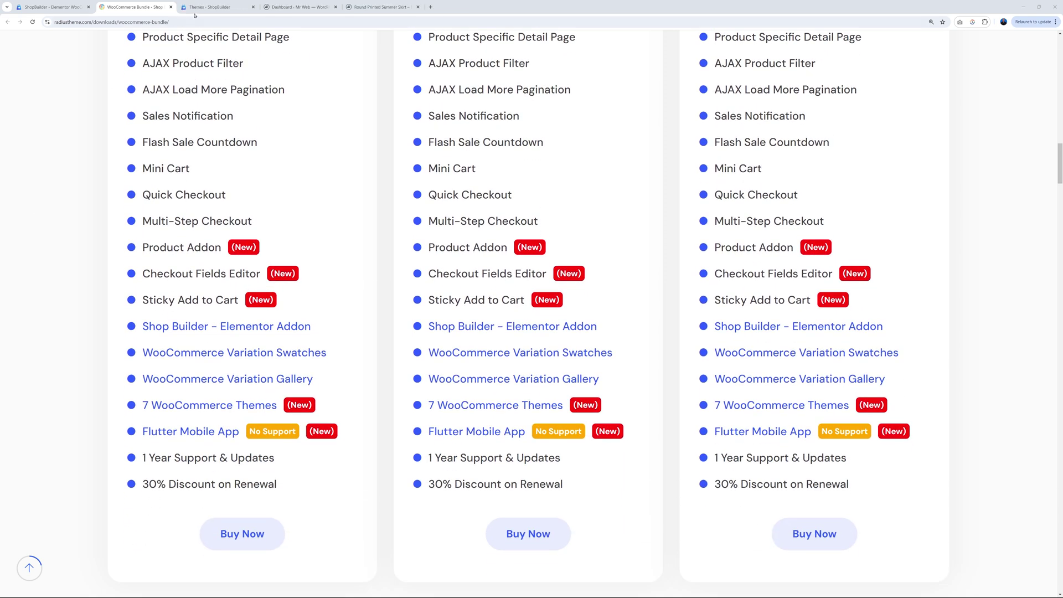
# Check the bundled WooCommerce themes and Flutter mobile app pages, then return to the bundle plans and highlight the support and updates line
pyautogui.click(194, 9)
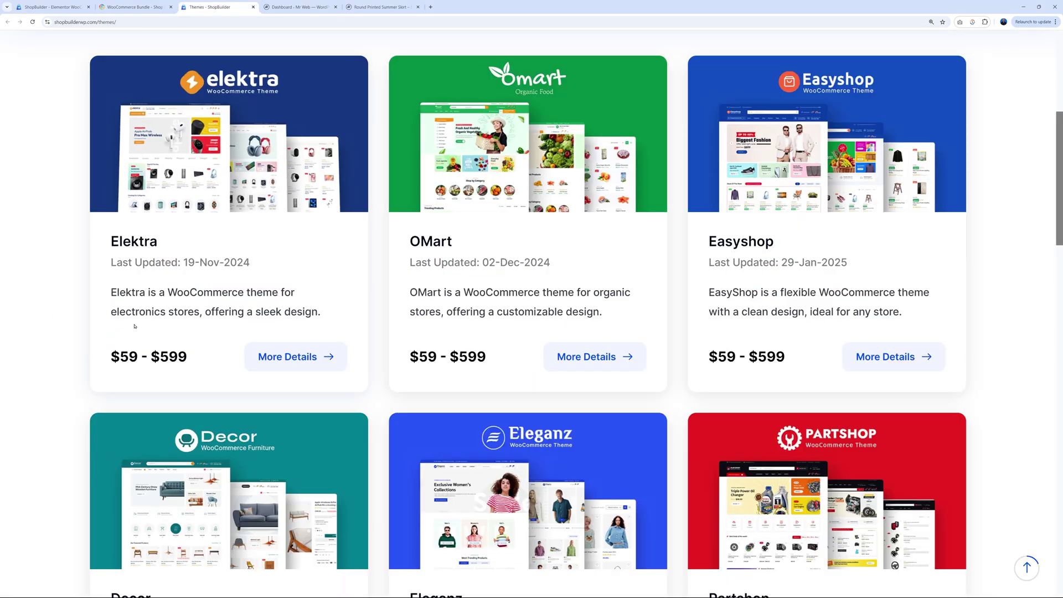
pyautogui.hotkey('ctrl', 'shift', 'Tab')
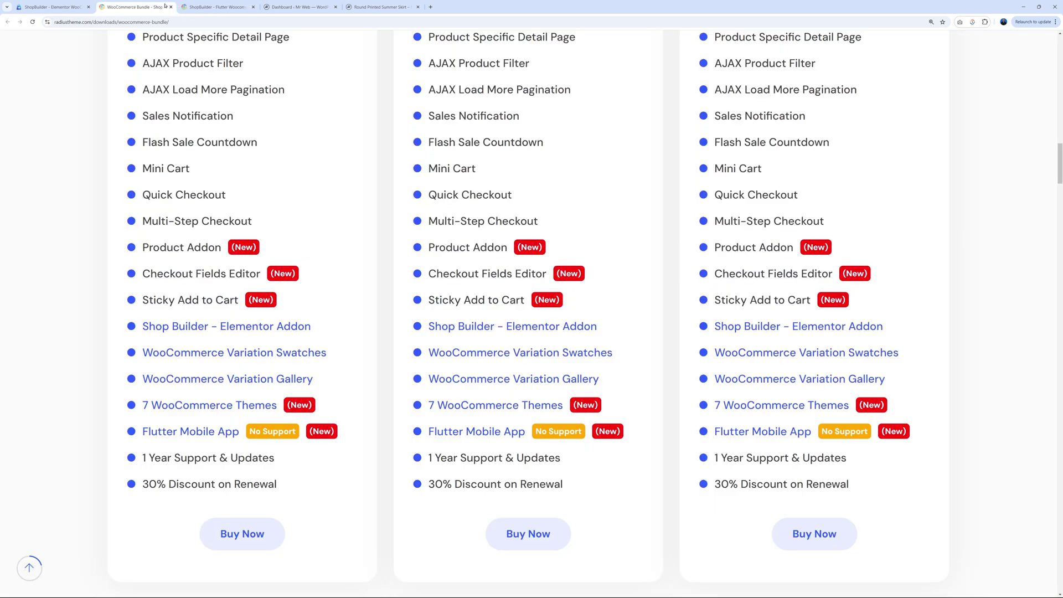
pyautogui.hotkey('ctrl', 'Tab')
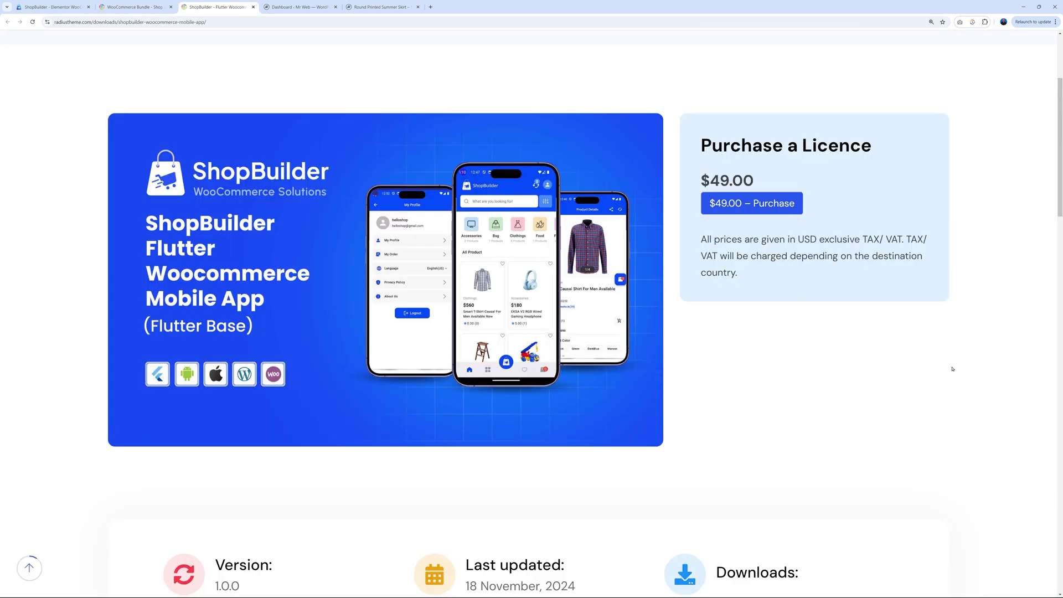
pyautogui.hotkey('ctrl', 'w')
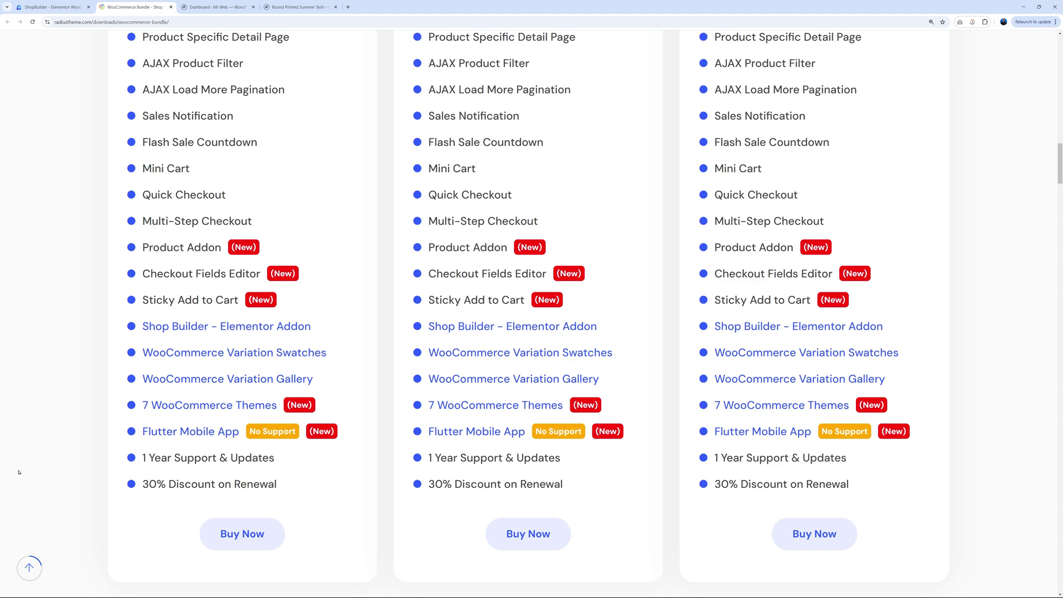
pyautogui.moveTo(142, 453); pyautogui.dragTo(222, 455)
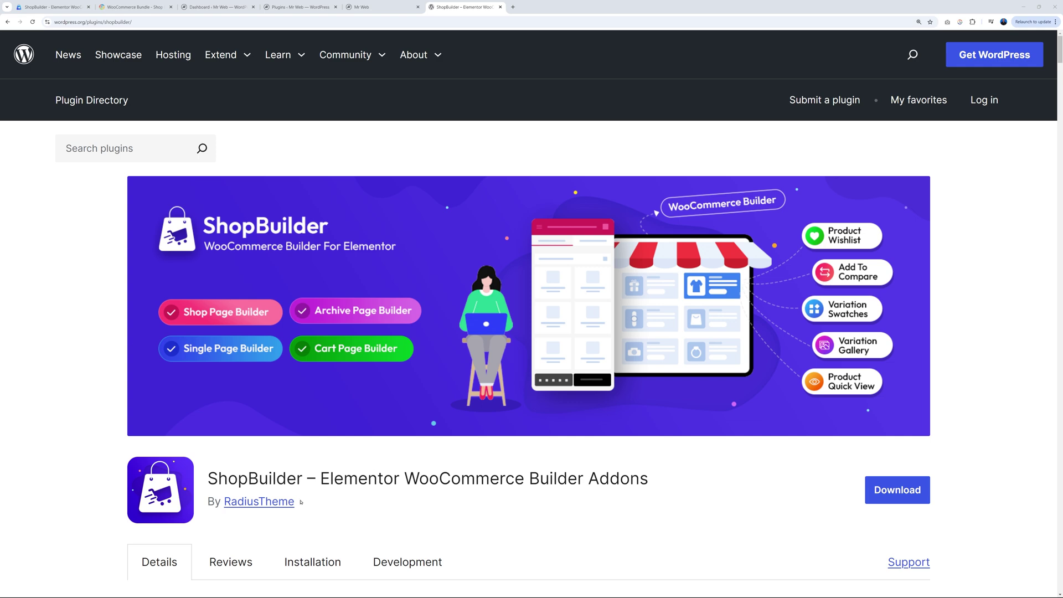
# Examine the WordPress.org plugin page of ShopBuilder – Elementor WooCommerce Builder Addons, including its description, features and free widgets
pyautogui.moveTo(211, 477); pyautogui.dragTo(584, 480)
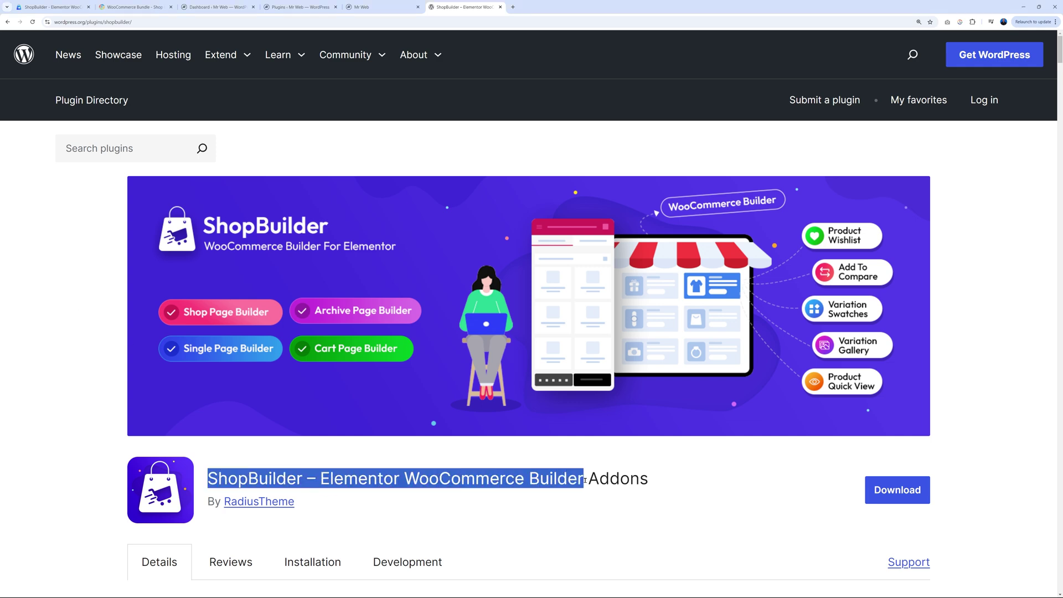
pyautogui.click(653, 485)
pyautogui.scroll(-7, 592, 397)
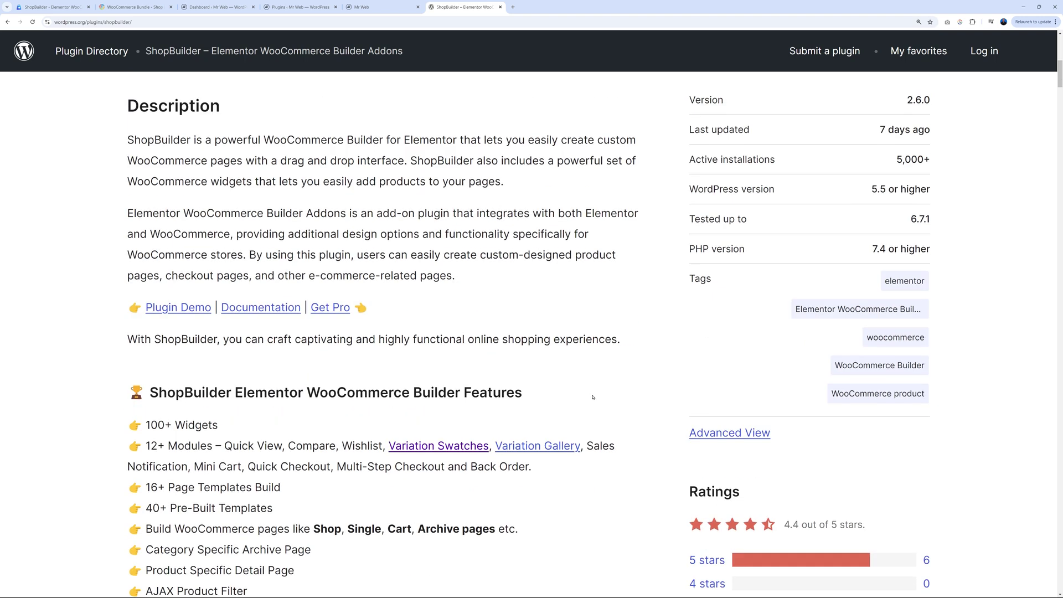
pyautogui.scroll(-10, 592, 396)
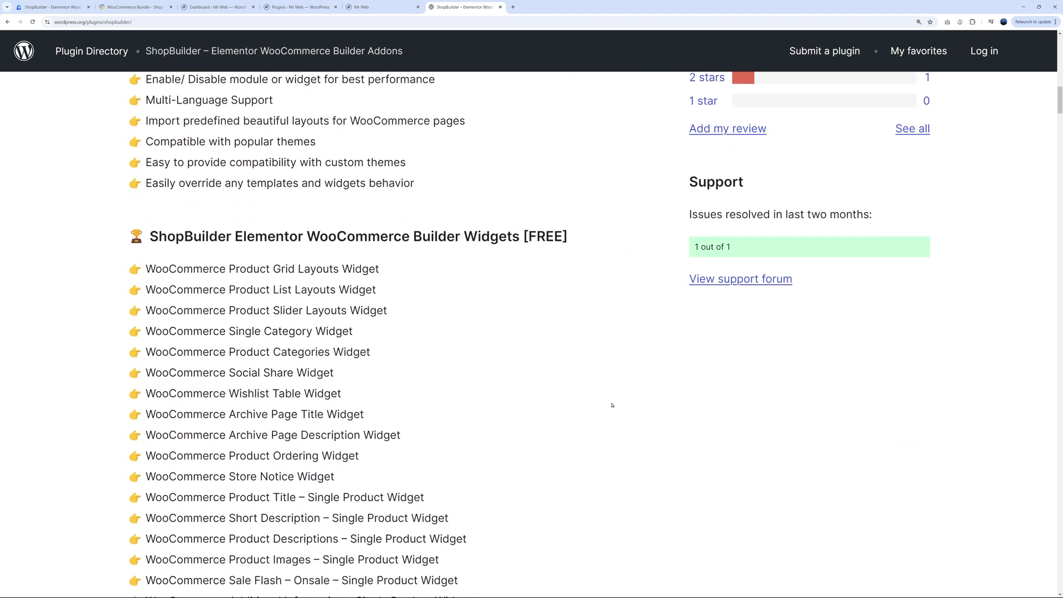
pyautogui.scroll(-3, 612, 405)
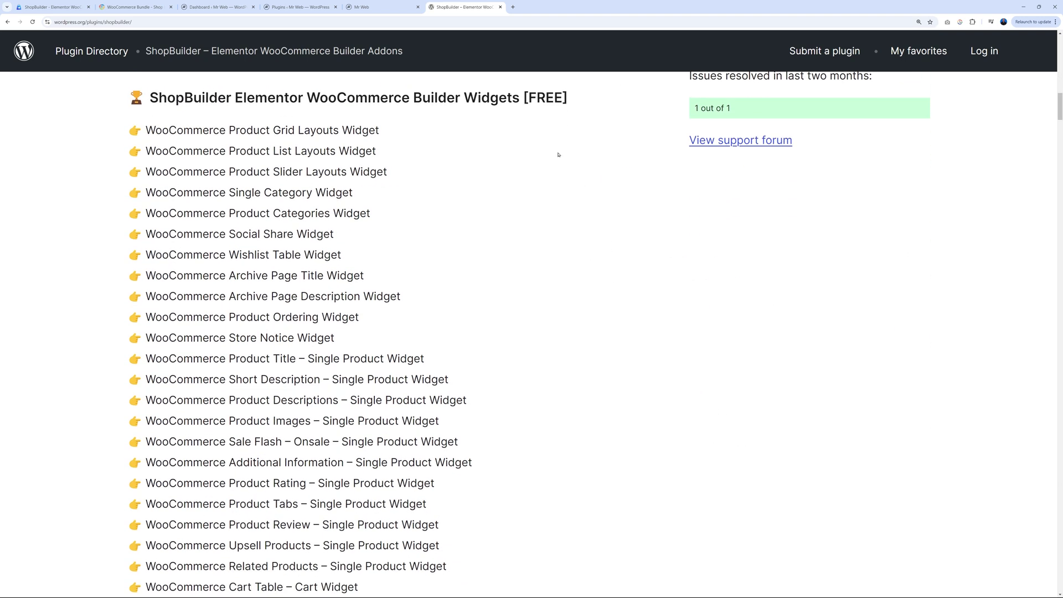
pyautogui.scroll(-9, 626, 350)
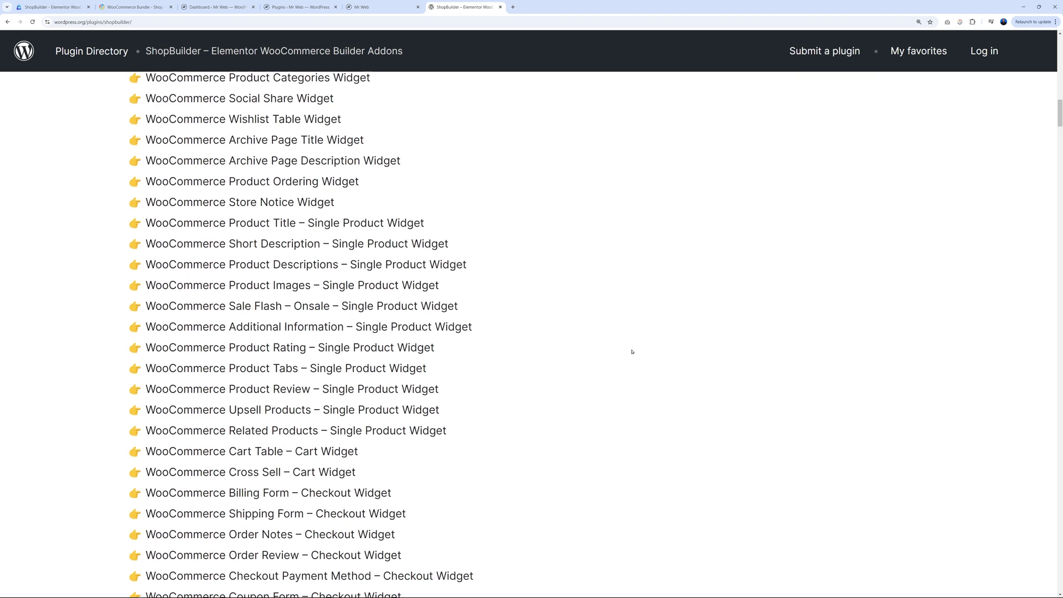
pyautogui.scroll(-4, 619, 349)
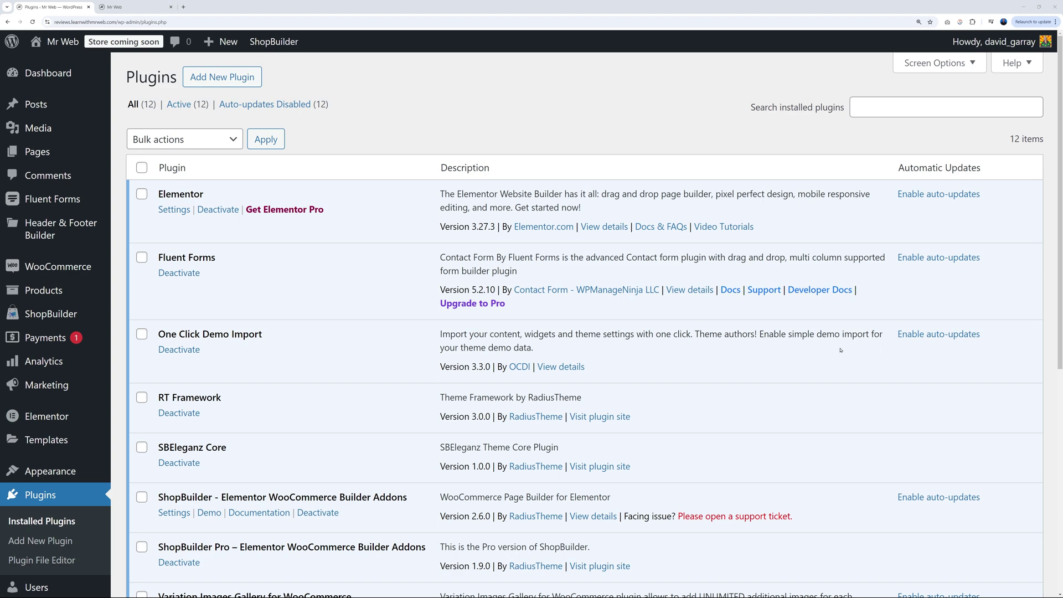
# Review the plugins installed on the WordPress site down to WooCommerce
pyautogui.scroll(-5, 840, 350)
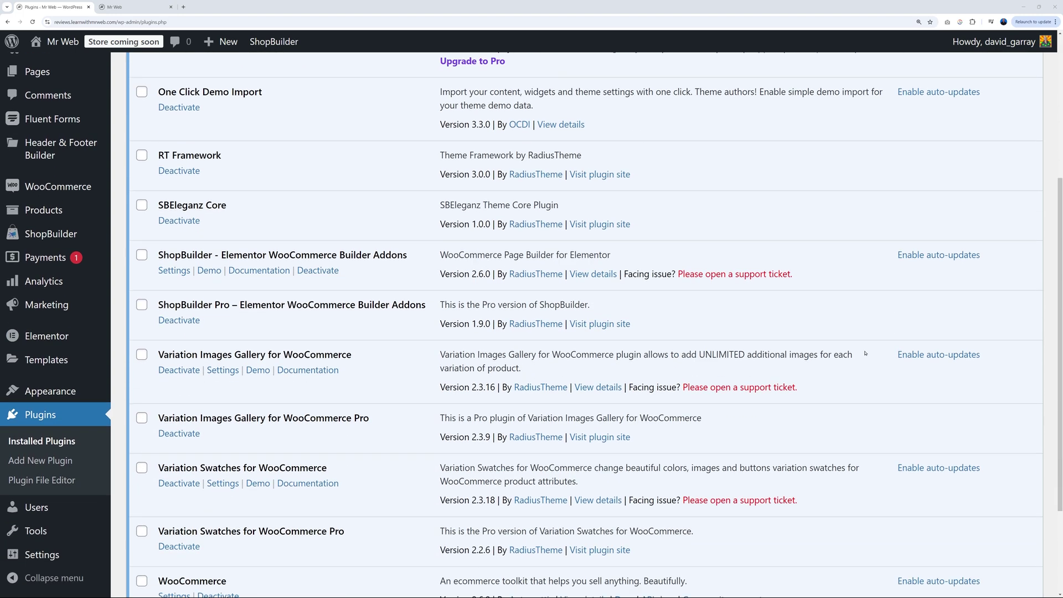
pyautogui.scroll(-2, 865, 353)
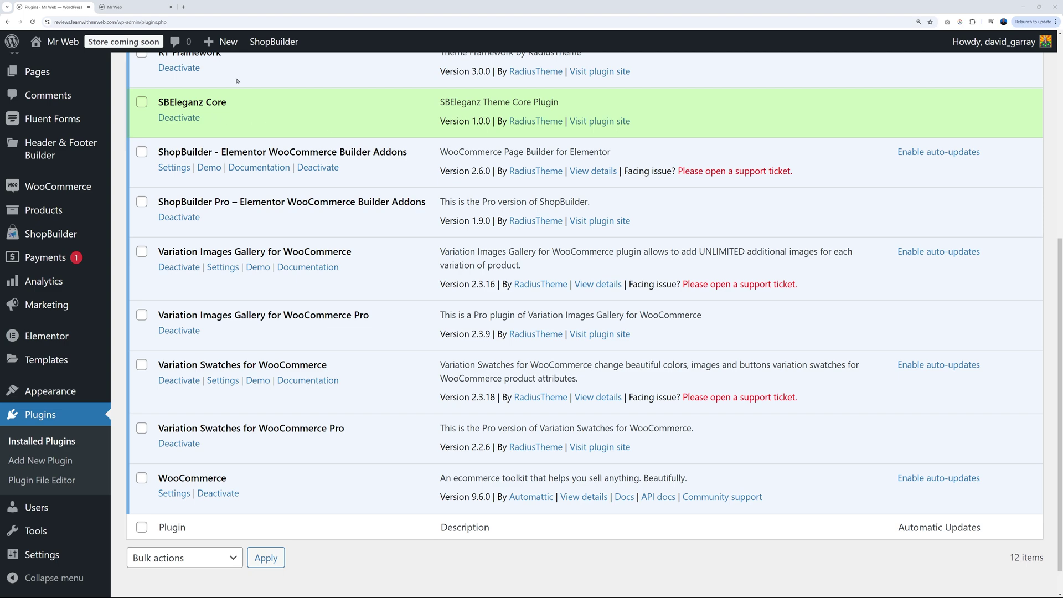
# View the Eleganz storefront homepage, from the category banners through New Arrivals to the Weekly Top, Feature and Best Selling products
pyautogui.click(133, 7)
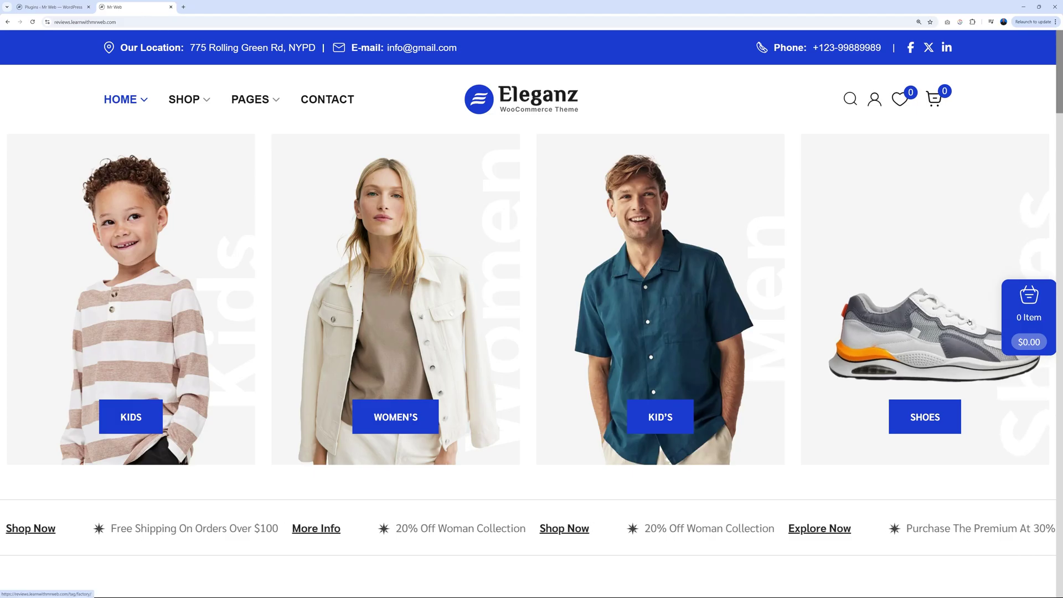
pyautogui.scroll(-8, 968, 322)
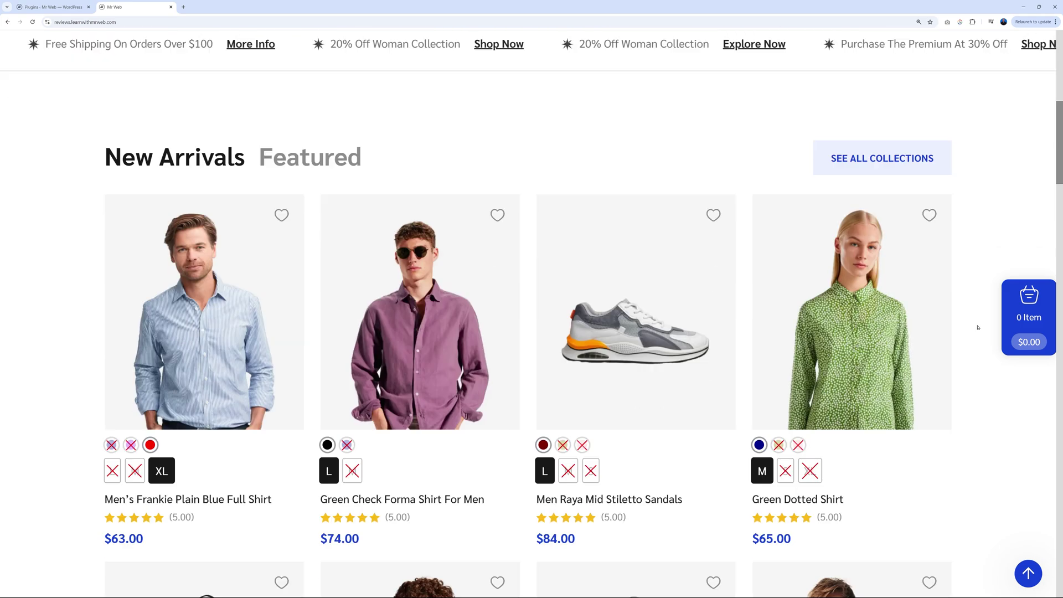
pyautogui.scroll(-10, 978, 327)
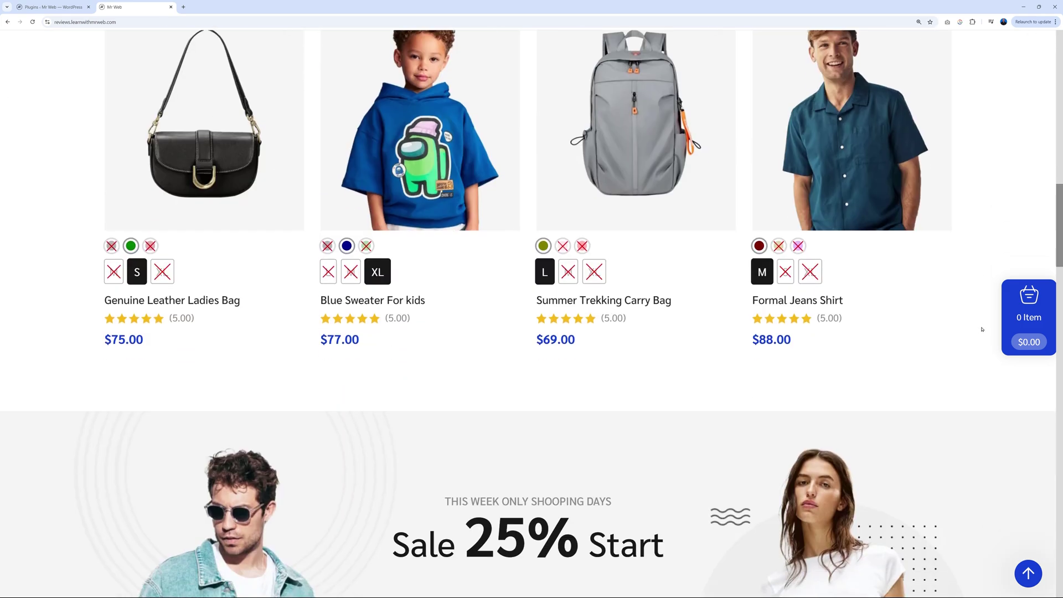
pyautogui.scroll(-11, 982, 329)
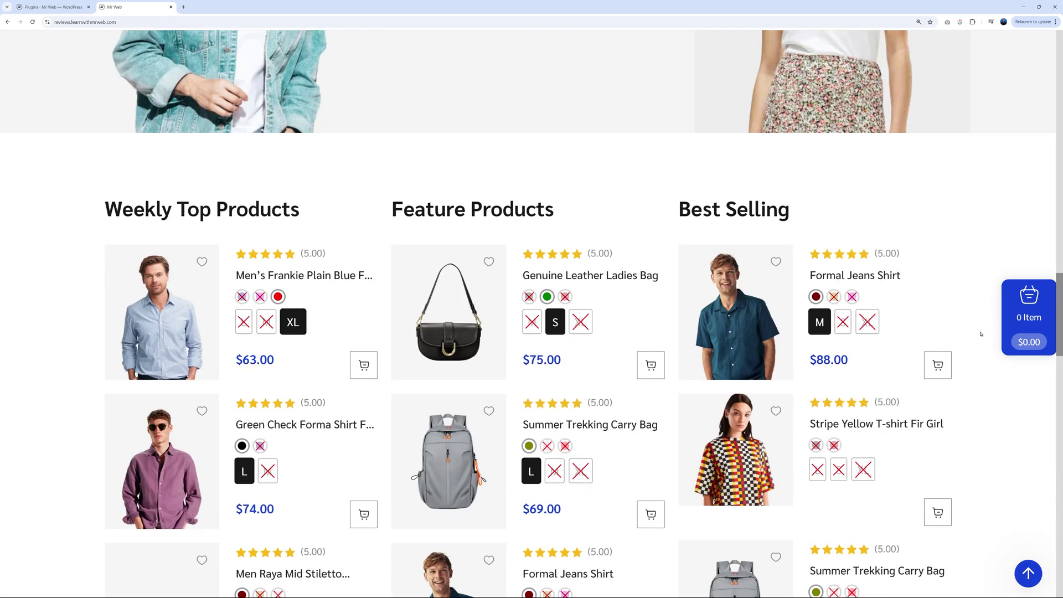
pyautogui.scroll(-1, 980, 335)
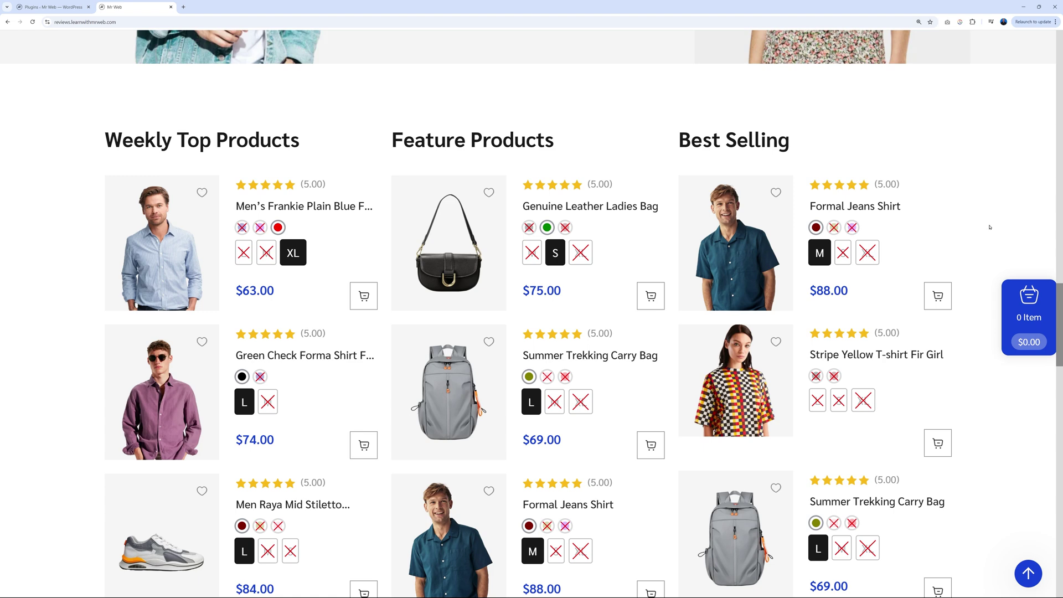
pyautogui.scroll(-1, 990, 227)
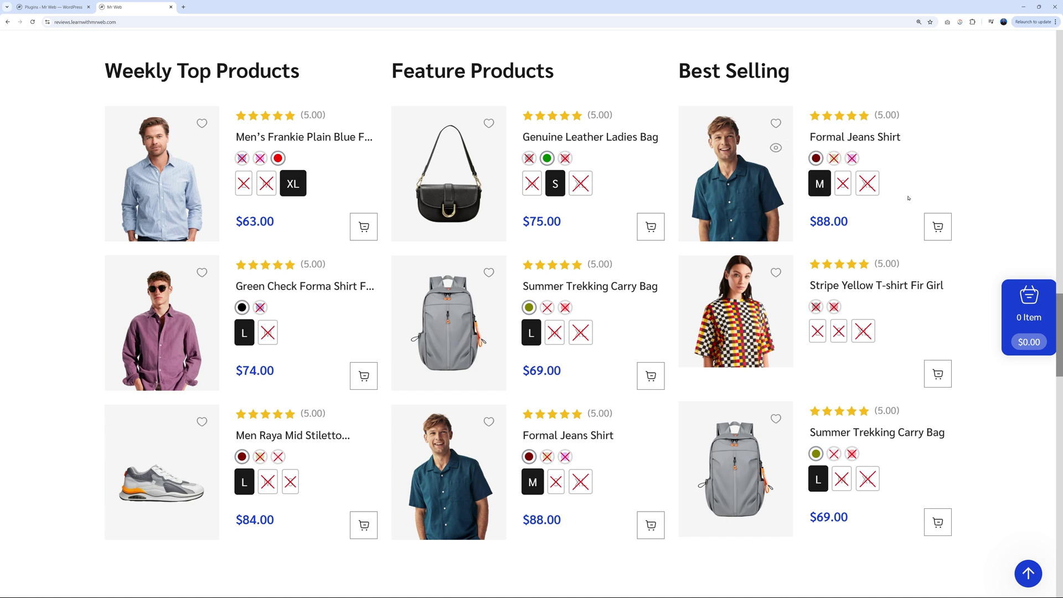
pyautogui.moveTo(908, 198); pyautogui.dragTo(811, 185)
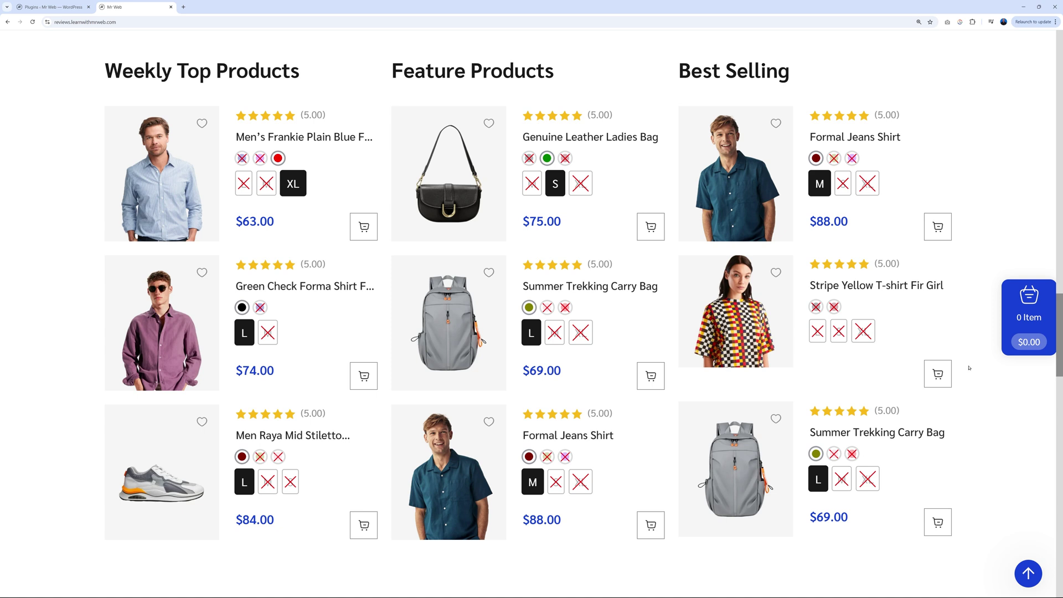
# Return to the WordPress admin and open ShopBuilder's Templates Builder
pyautogui.click(73, 9)
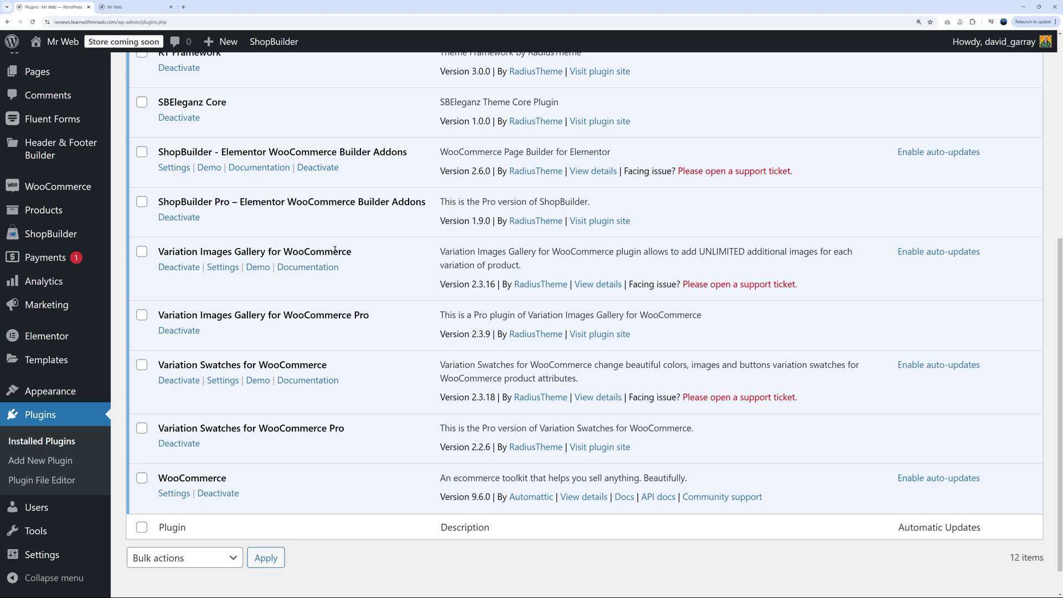
pyautogui.scroll(6, 335, 250)
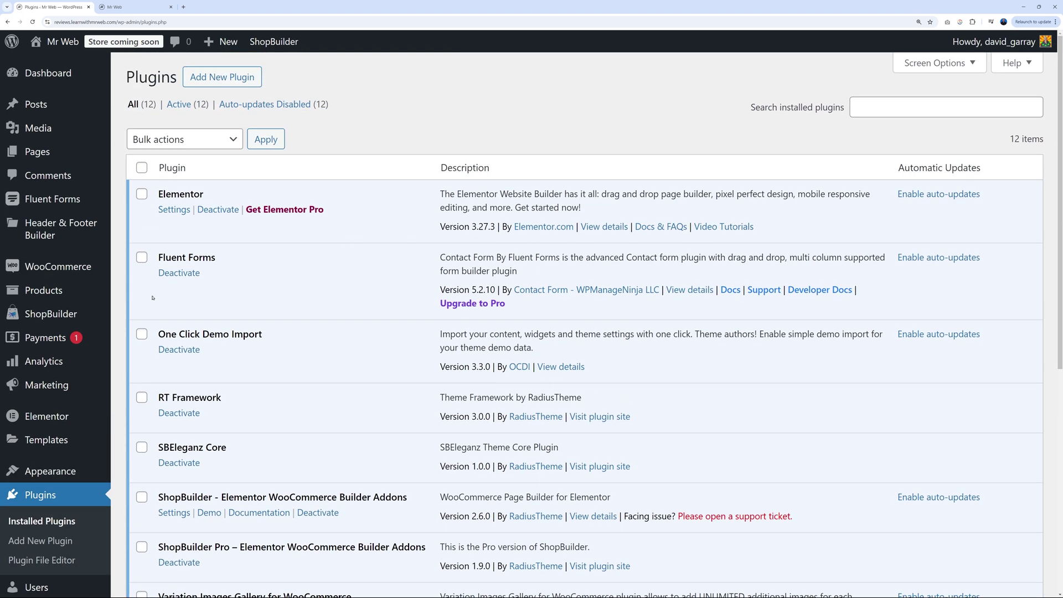
pyautogui.moveTo(51, 315)
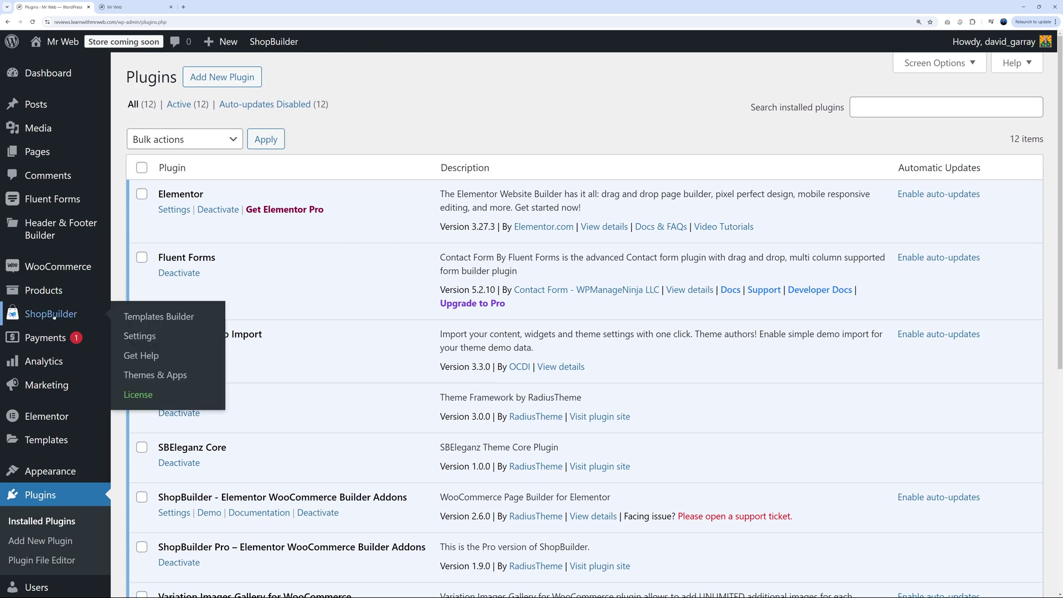
pyautogui.click(172, 318)
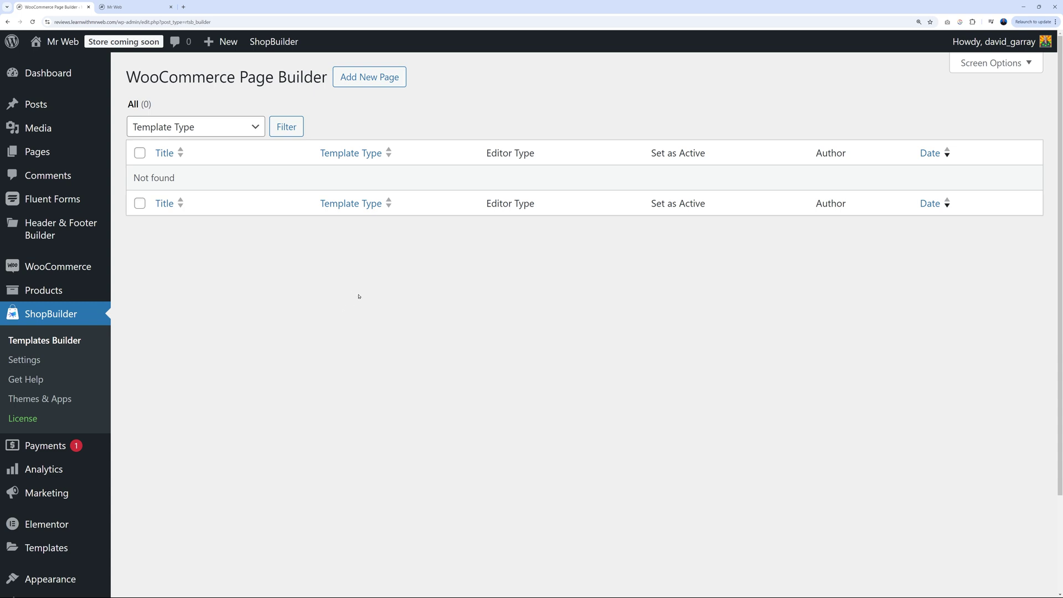
# Start a new Shop page template named Mr Web Shop Page, using Elementor as its editor and set as the active template
pyautogui.click(368, 78)
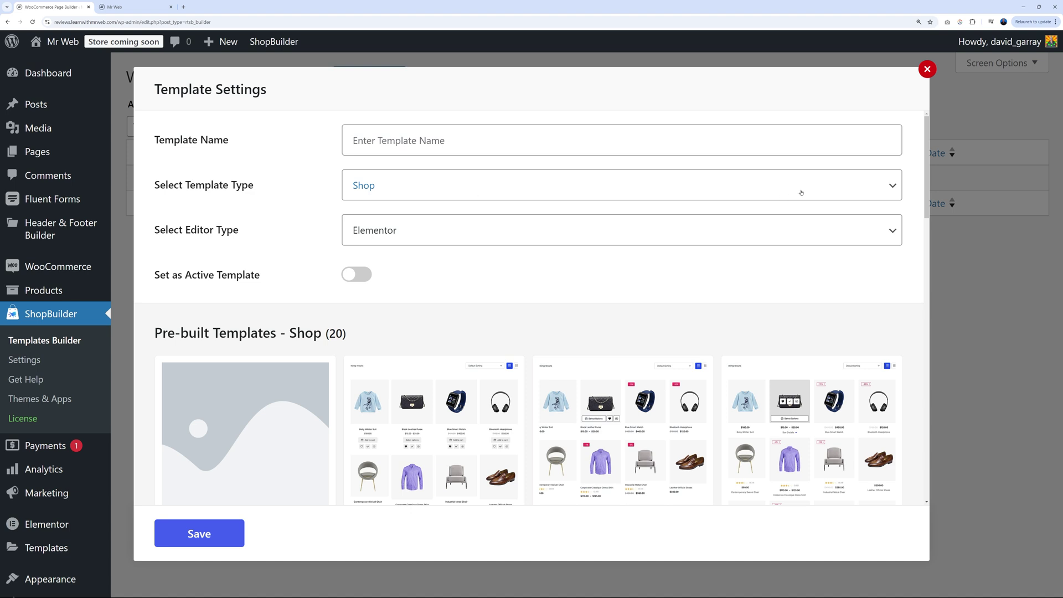
pyautogui.click(869, 186)
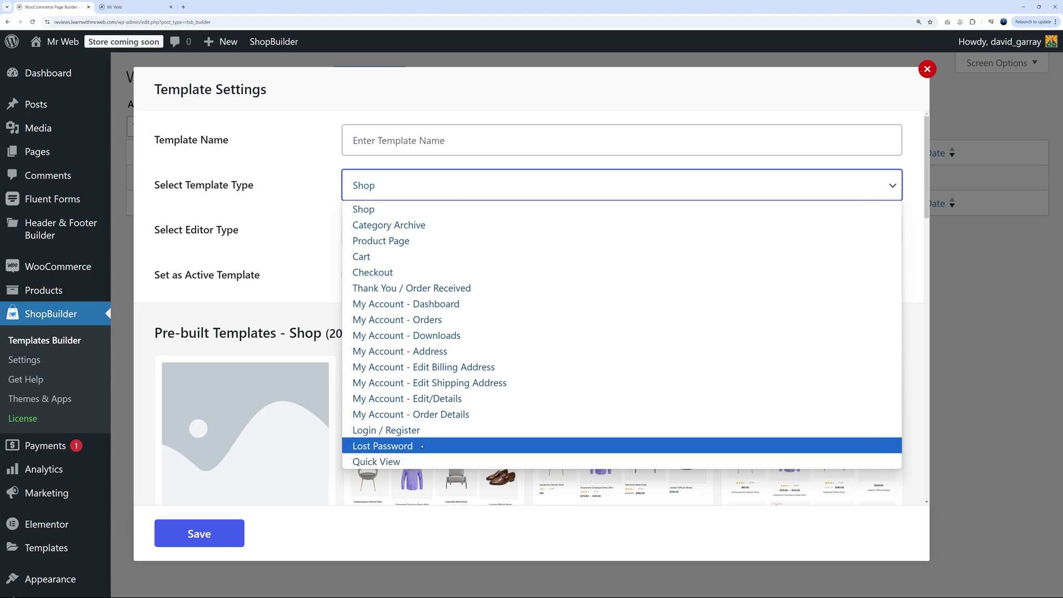
pyautogui.click(409, 209)
pyautogui.click(418, 142)
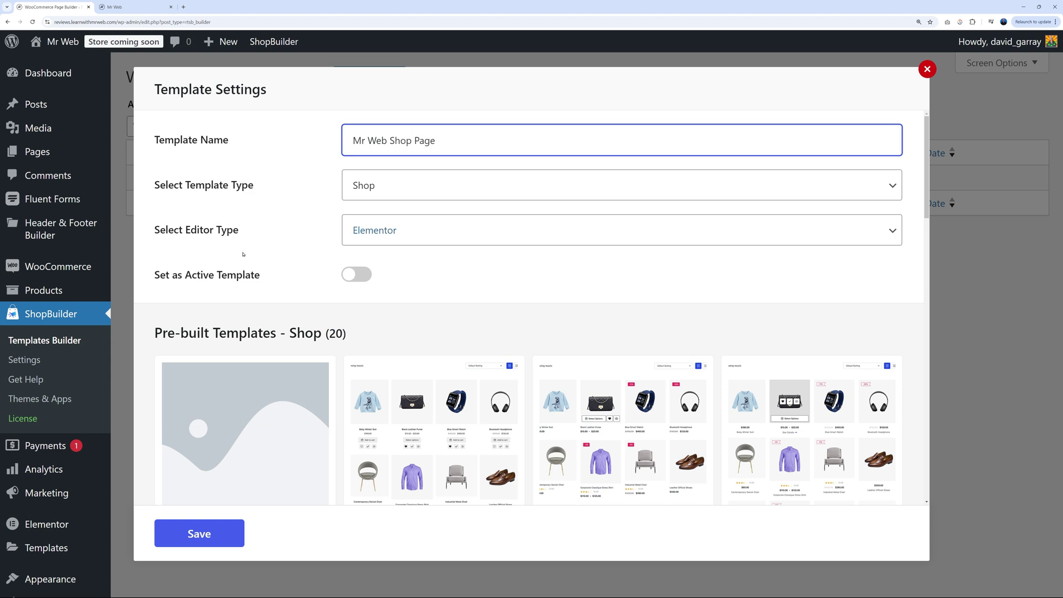
pyautogui.click(250, 236)
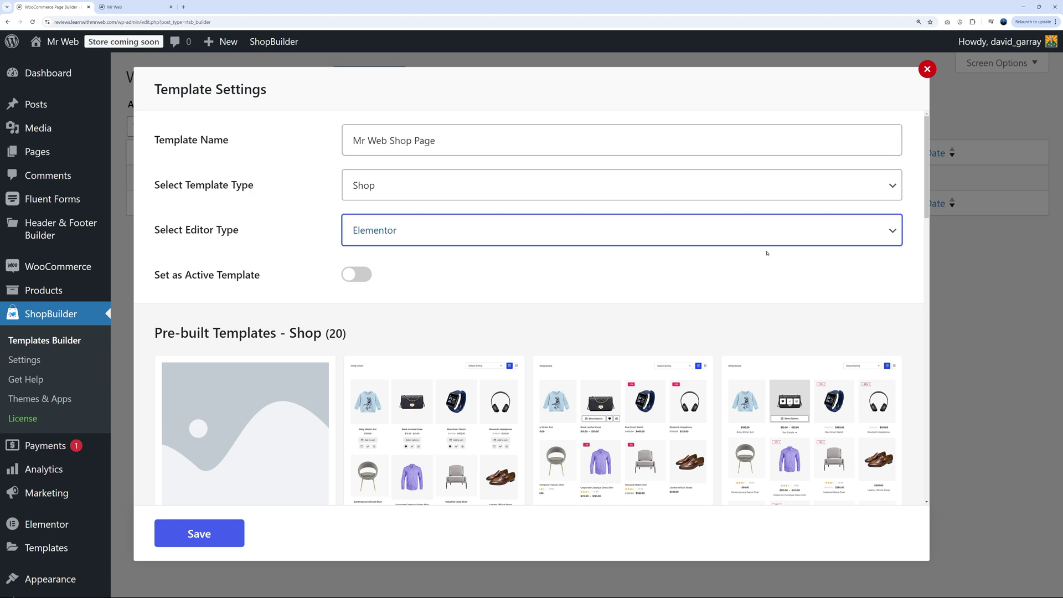
pyautogui.click(887, 239)
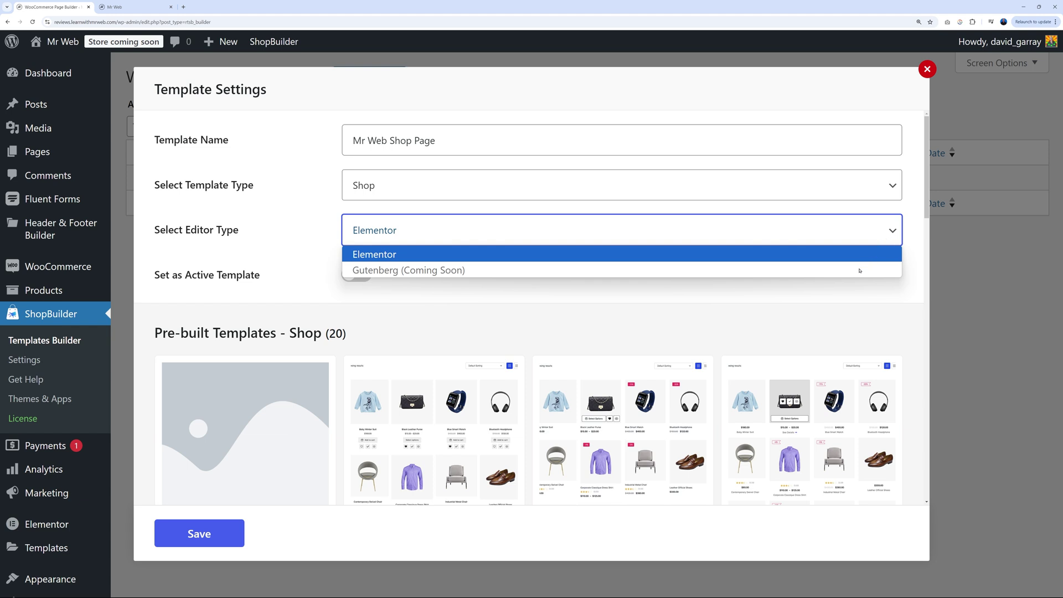
pyautogui.click(905, 260)
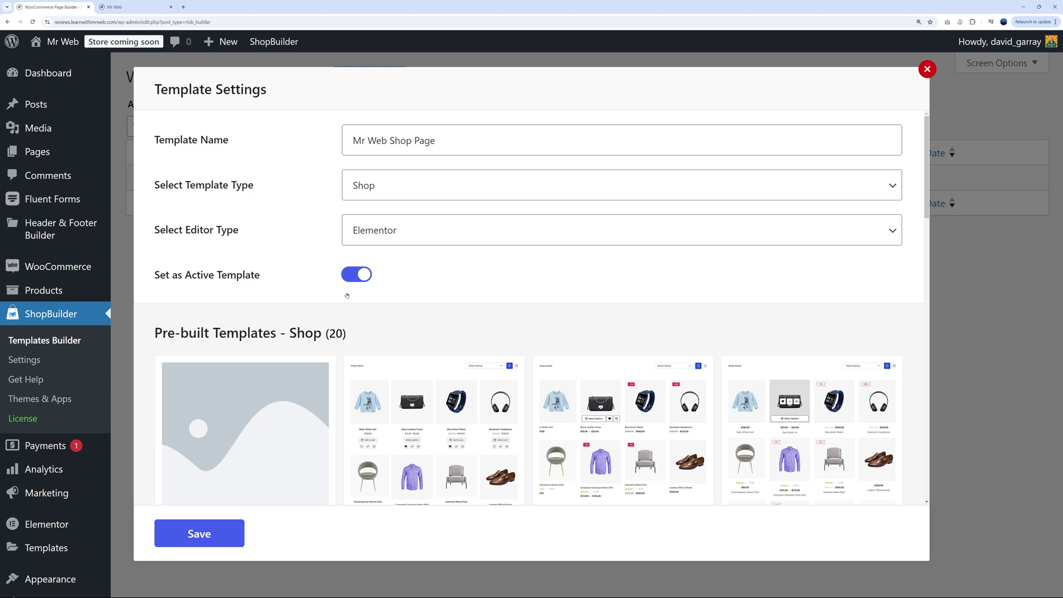
# View the storefront's current Shop page, from its header and sorting bar through the product grid
pyautogui.scroll(-3, 866, 303)
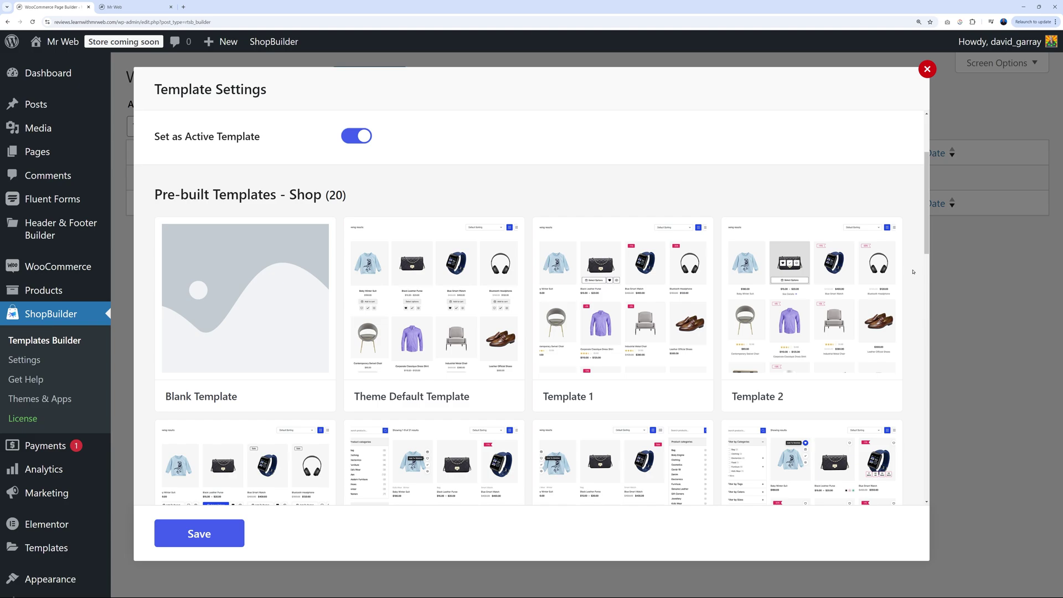
pyautogui.hotkey('ctrl', 'Tab')
pyautogui.moveTo(189, 99)
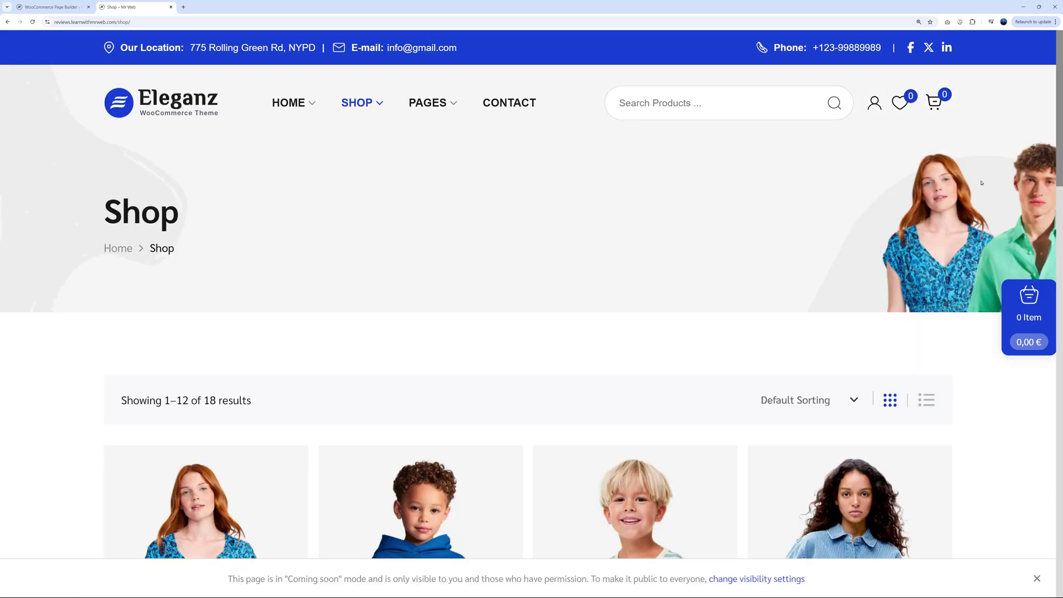
pyautogui.scroll(-9, 982, 182)
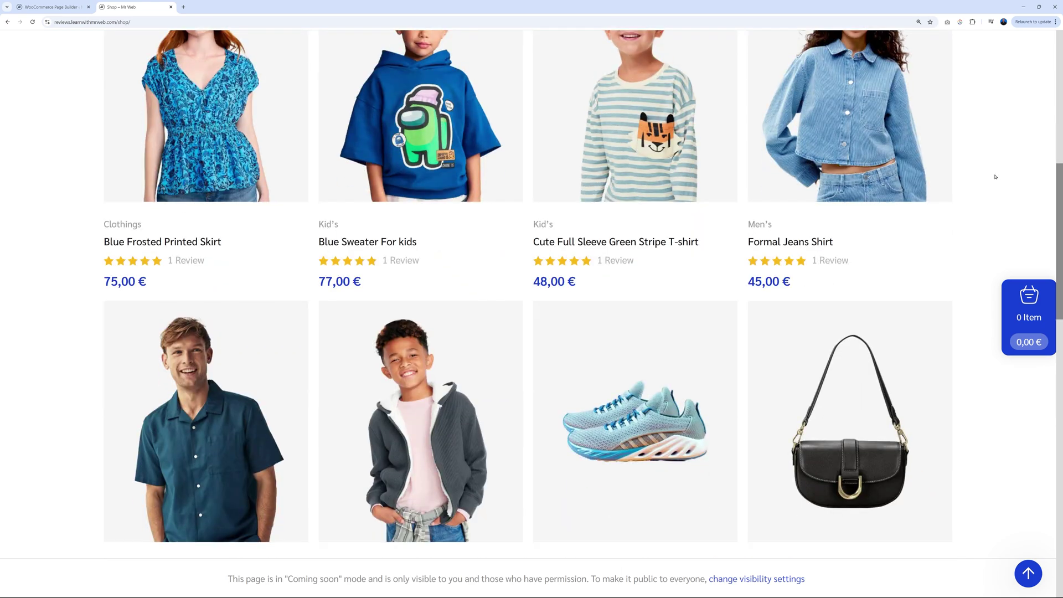
pyautogui.scroll(-8, 995, 177)
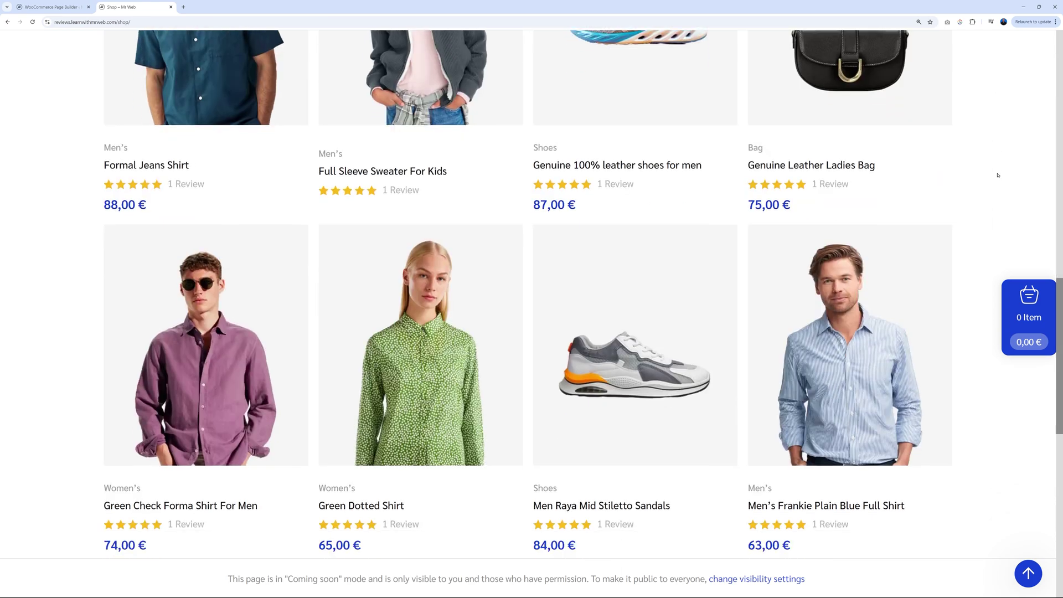
pyautogui.scroll(-2, 998, 176)
pyautogui.scroll(12, 997, 176)
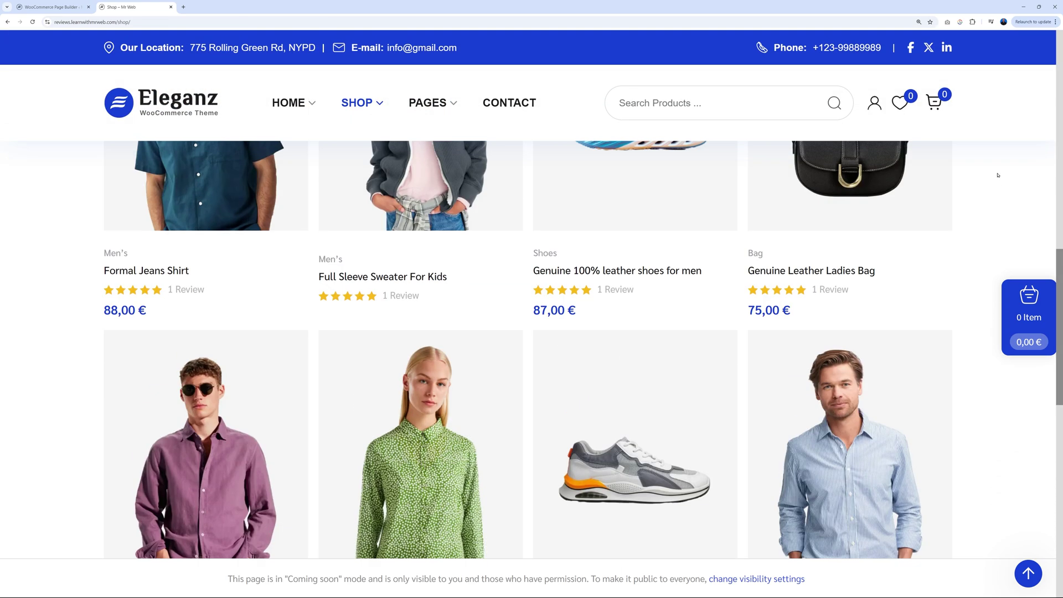
pyautogui.scroll(4, 998, 176)
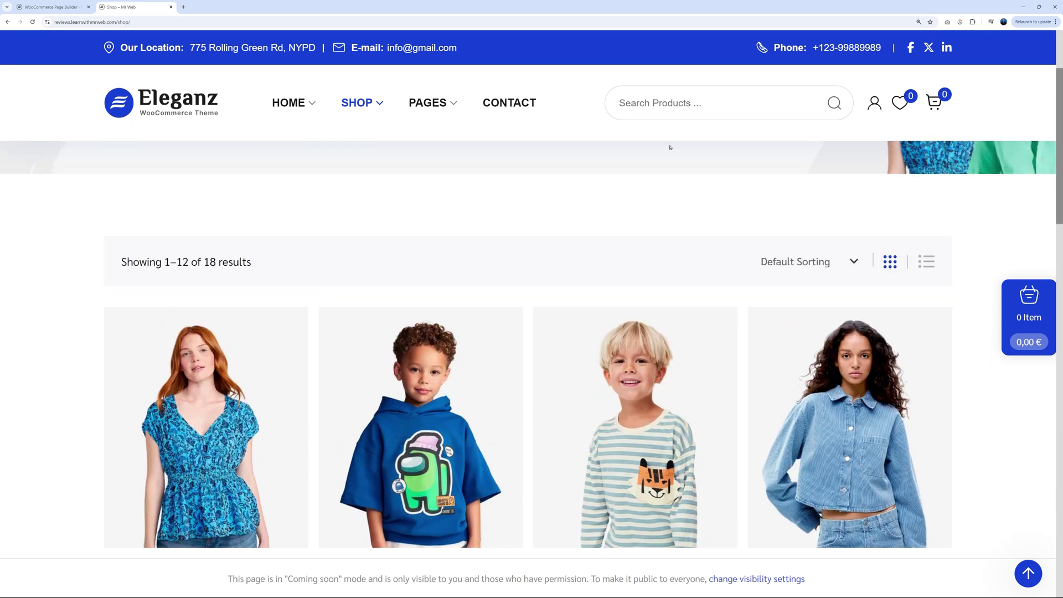
# Import the pre-built shop layout Template 7 (Ajax Filters) into the new template and open it in the Elementor editor
pyautogui.click(50, 6)
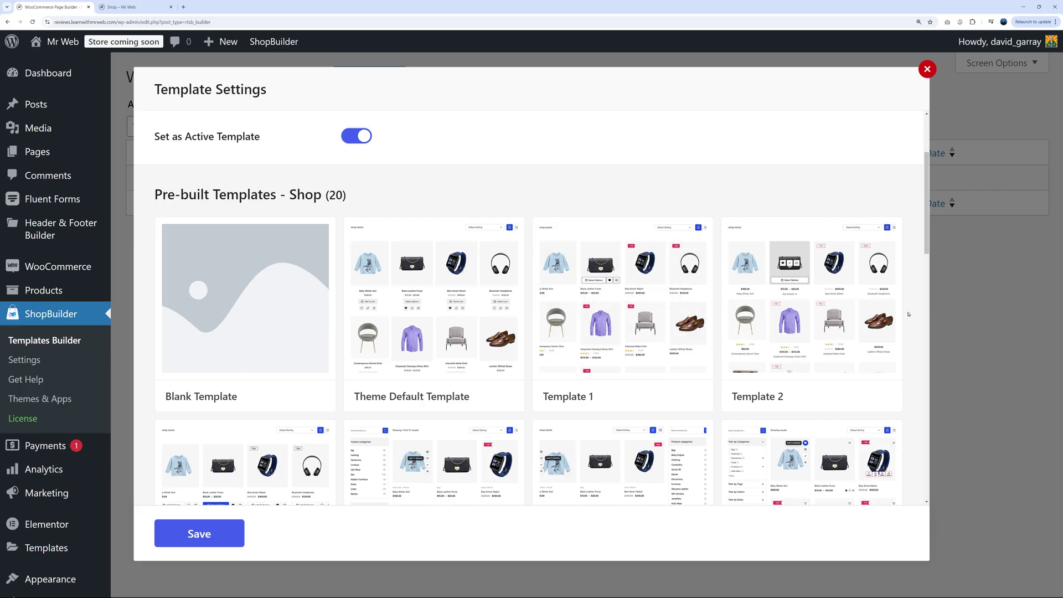
pyautogui.scroll(-3, 913, 314)
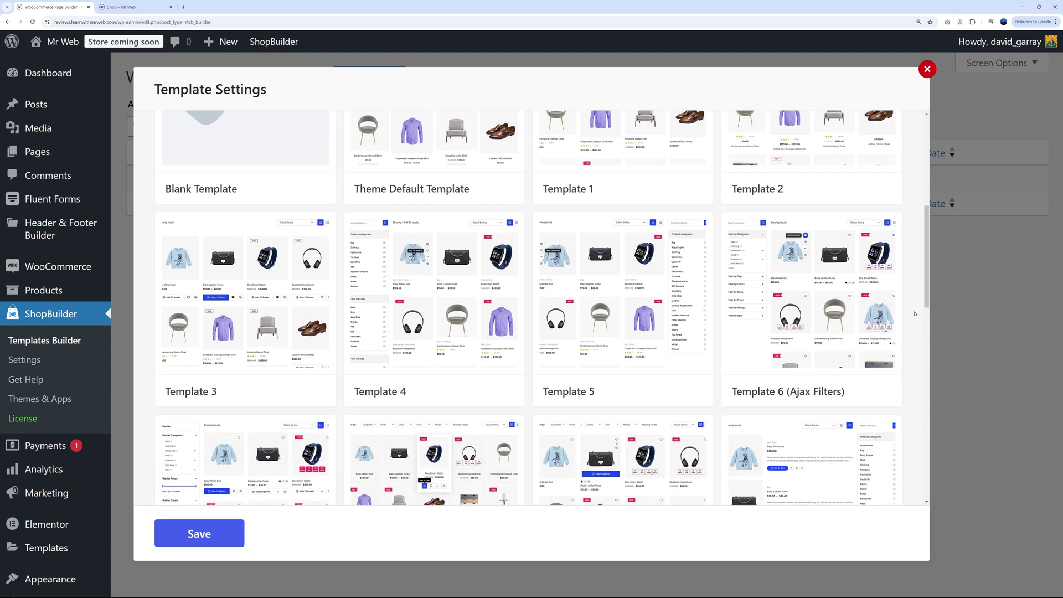
pyautogui.scroll(-3, 609, 299)
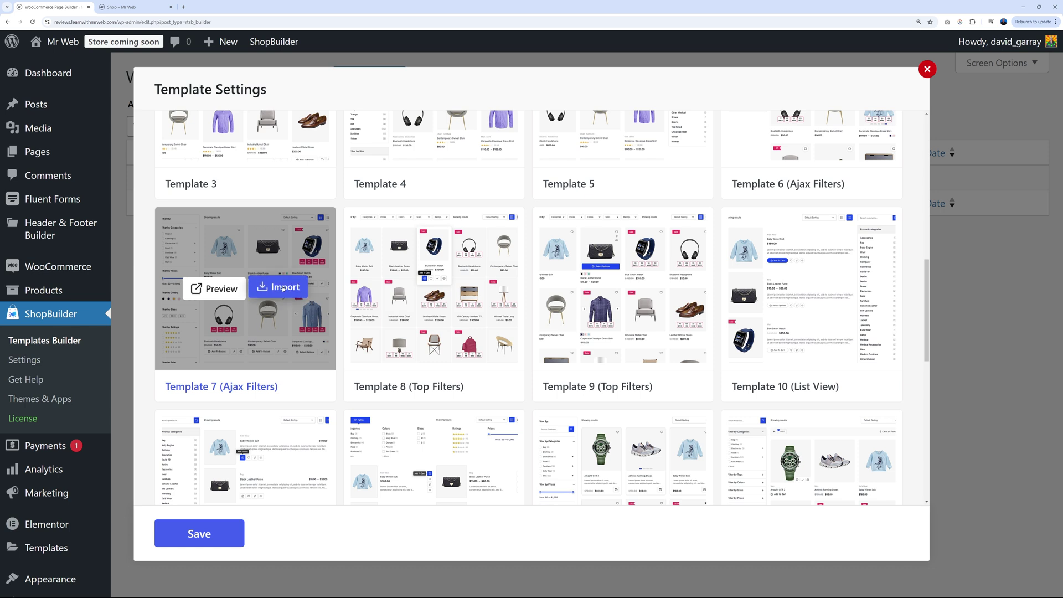
pyautogui.click(282, 288)
pyautogui.click(815, 532)
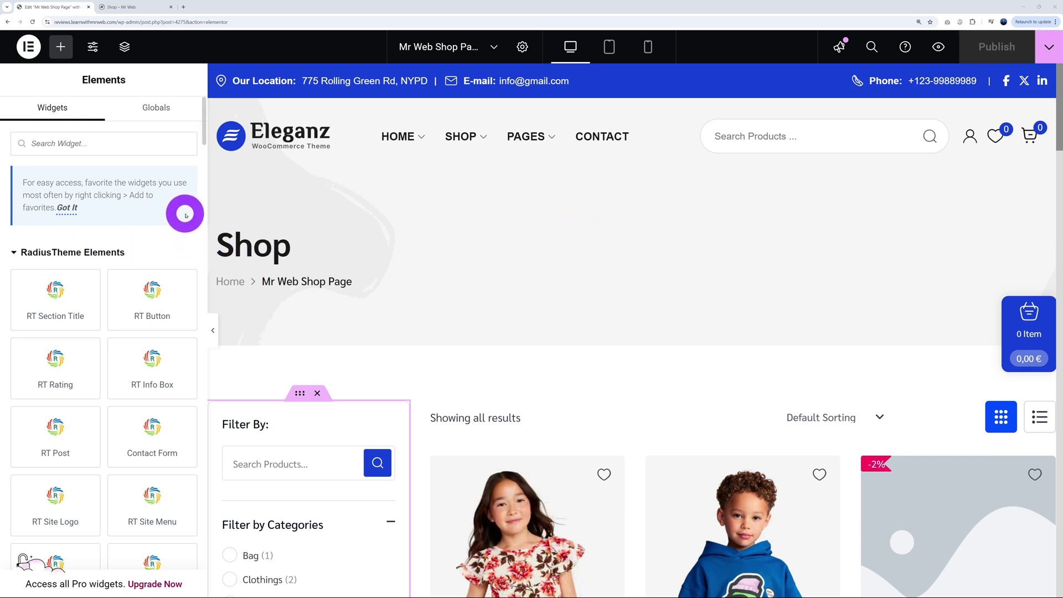
# Examine the available widgets in the RadiusTheme Elements, ShopBuilder - Shop and Shopbuilder - General groups
pyautogui.scroll(-3, 186, 215)
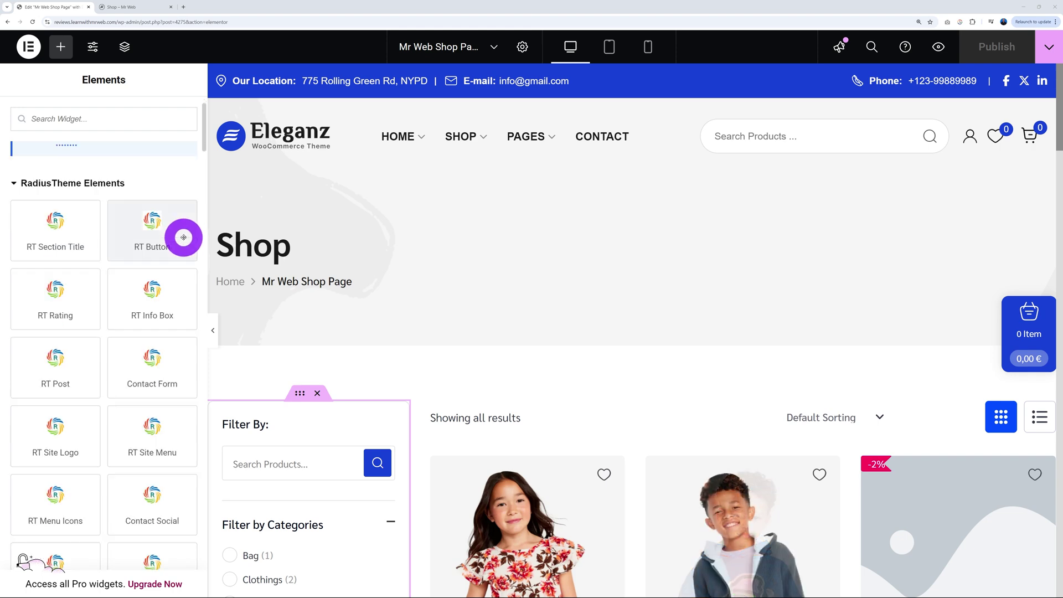
pyautogui.scroll(-5, 182, 239)
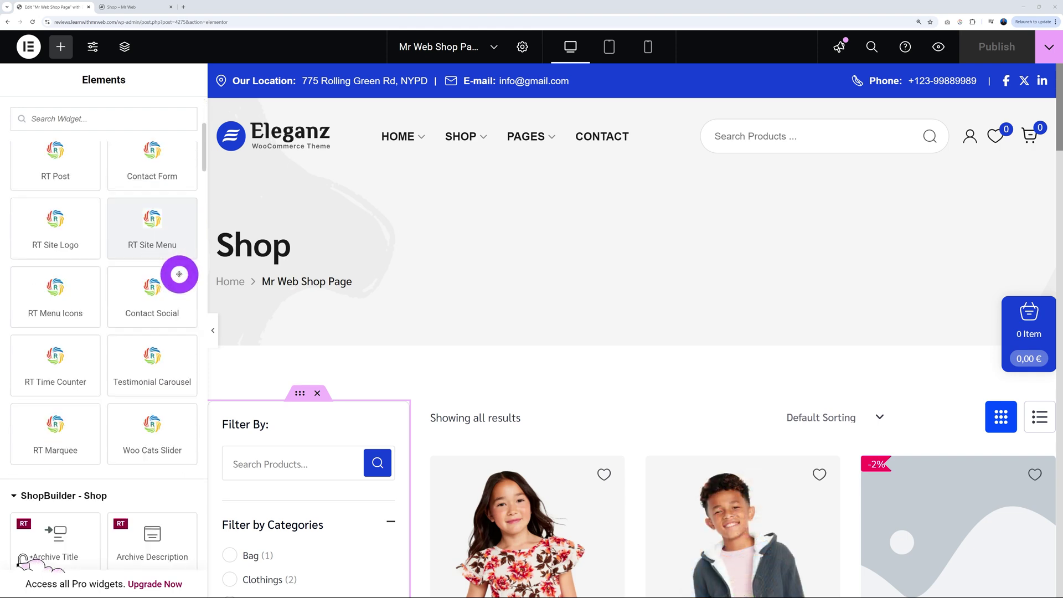
pyautogui.scroll(5, 159, 299)
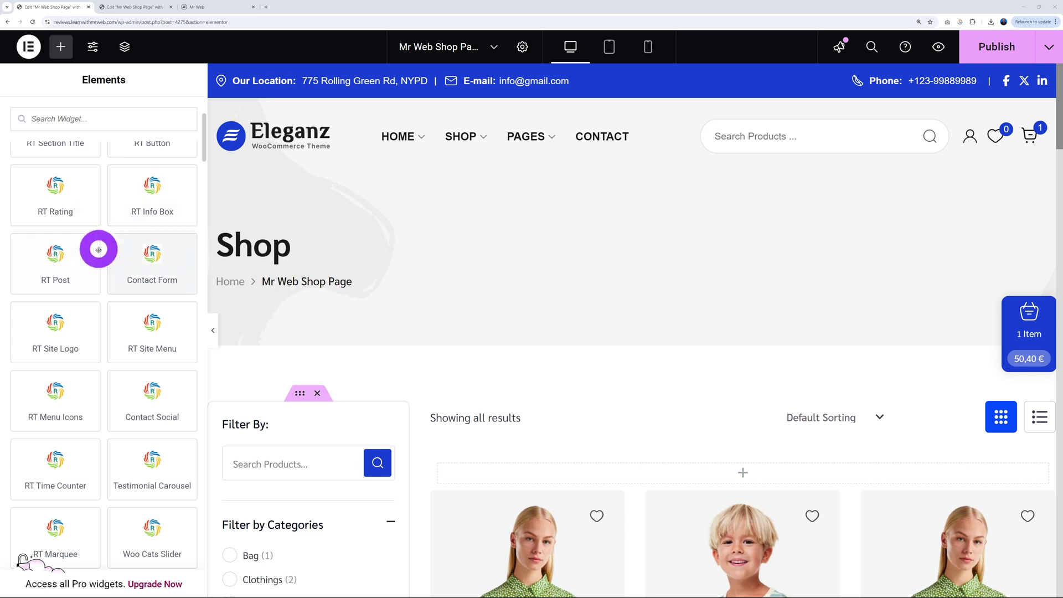
pyautogui.click(131, 6)
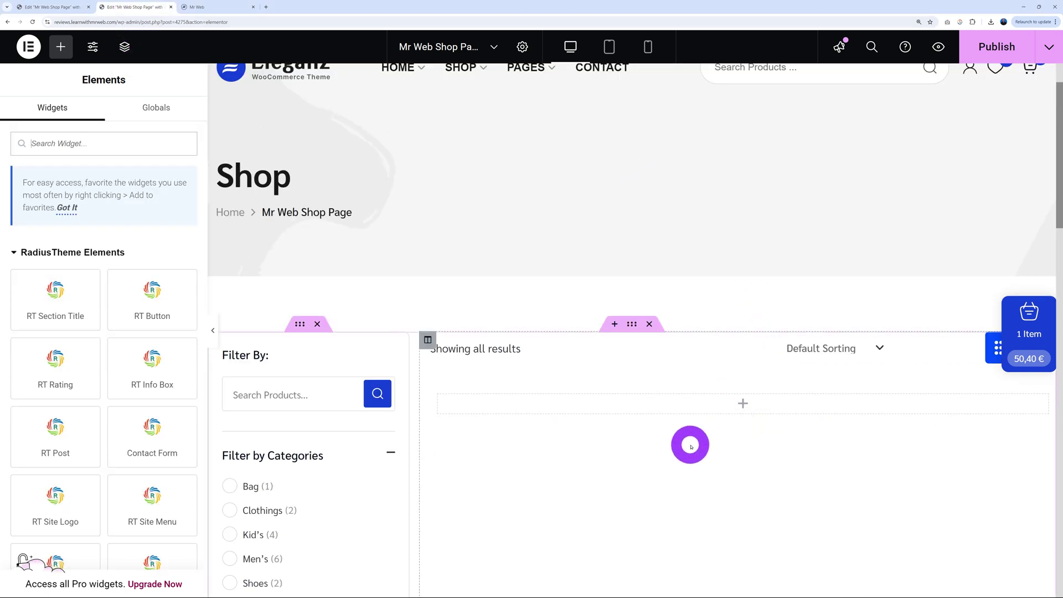
pyautogui.scroll(-6, 102, 347)
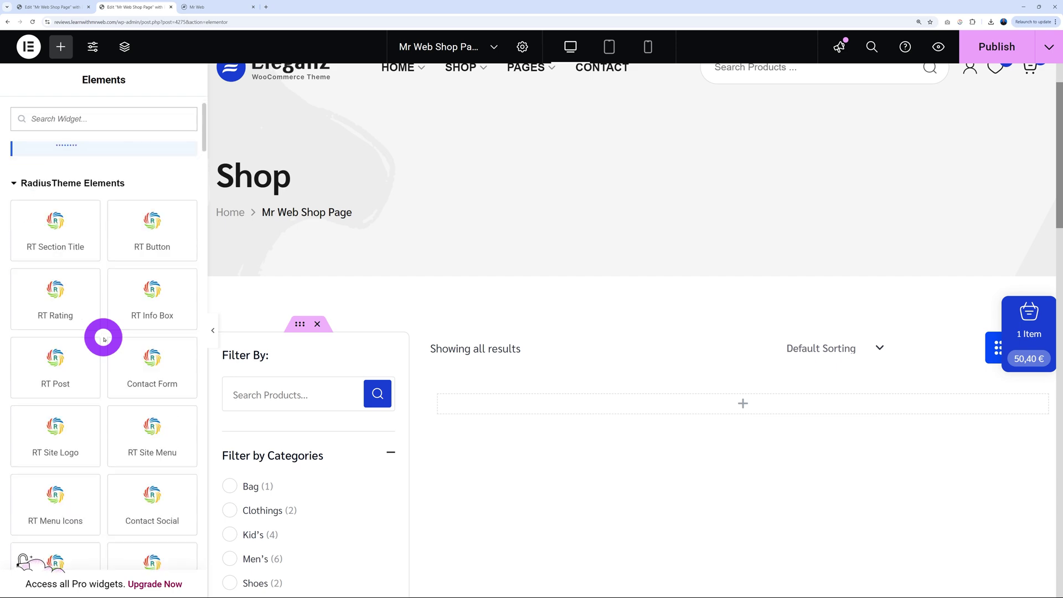
pyautogui.scroll(-3, 104, 338)
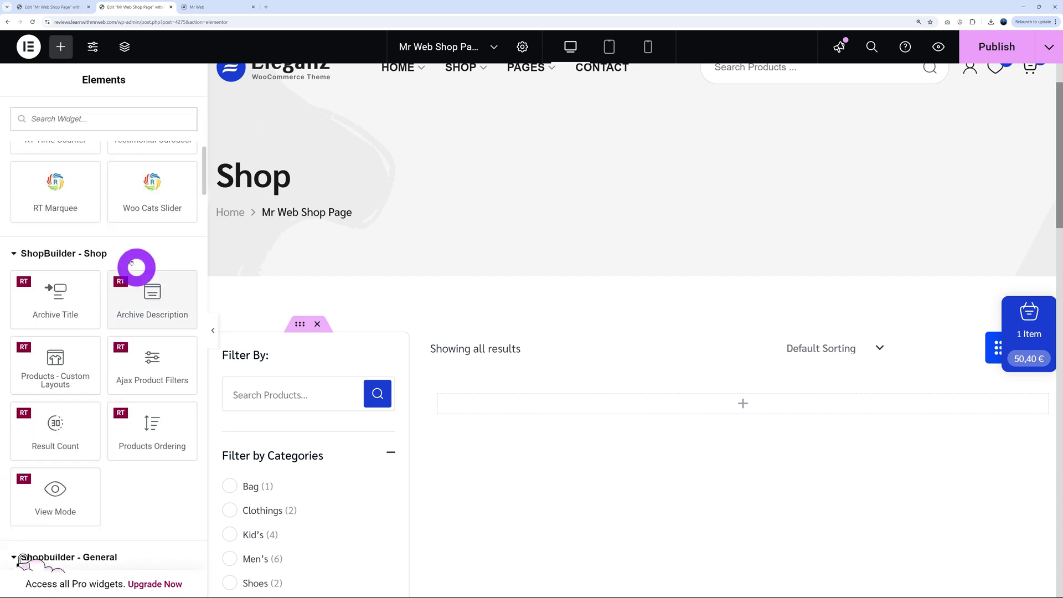
pyautogui.scroll(-4, 129, 258)
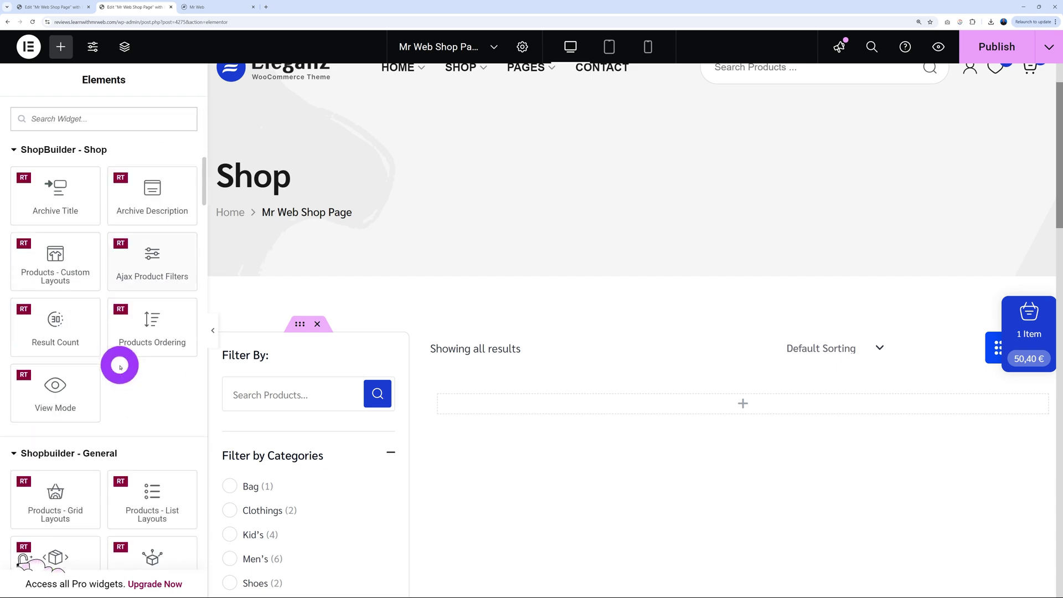
pyautogui.scroll(-1, 136, 408)
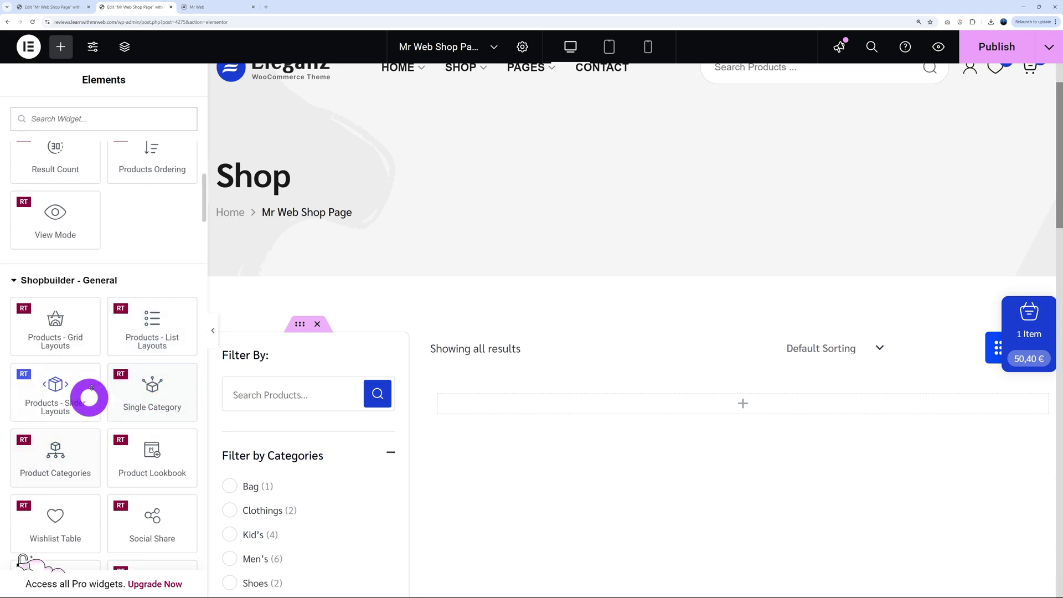
pyautogui.moveTo(107, 410); pyautogui.dragTo(126, 346)
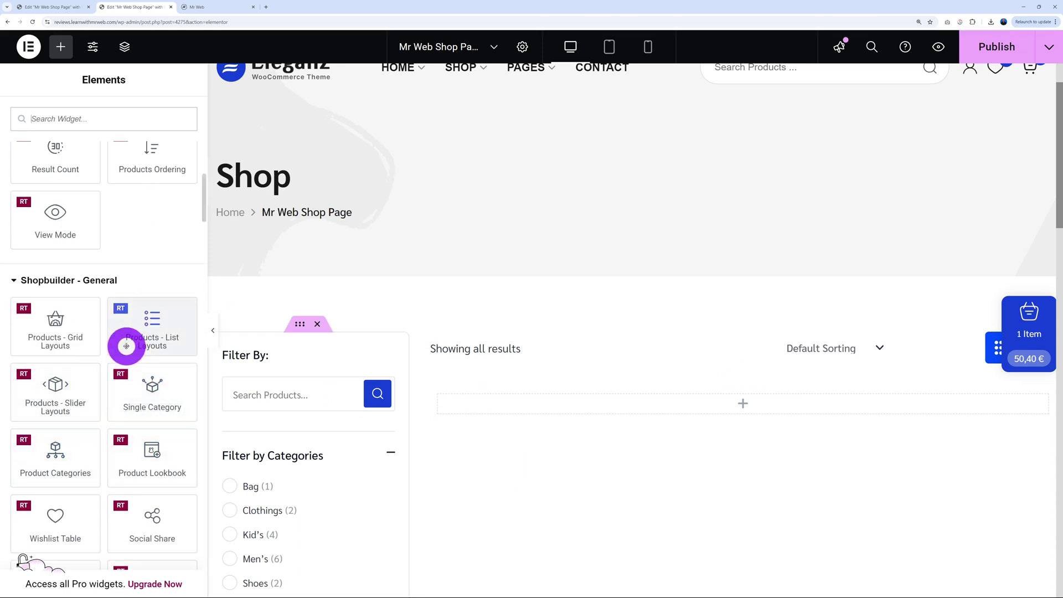
# Try the Products - Custom Layouts widget in the empty container beside the filters and delete it after reviewing its product grid
pyautogui.scroll(2, 127, 339)
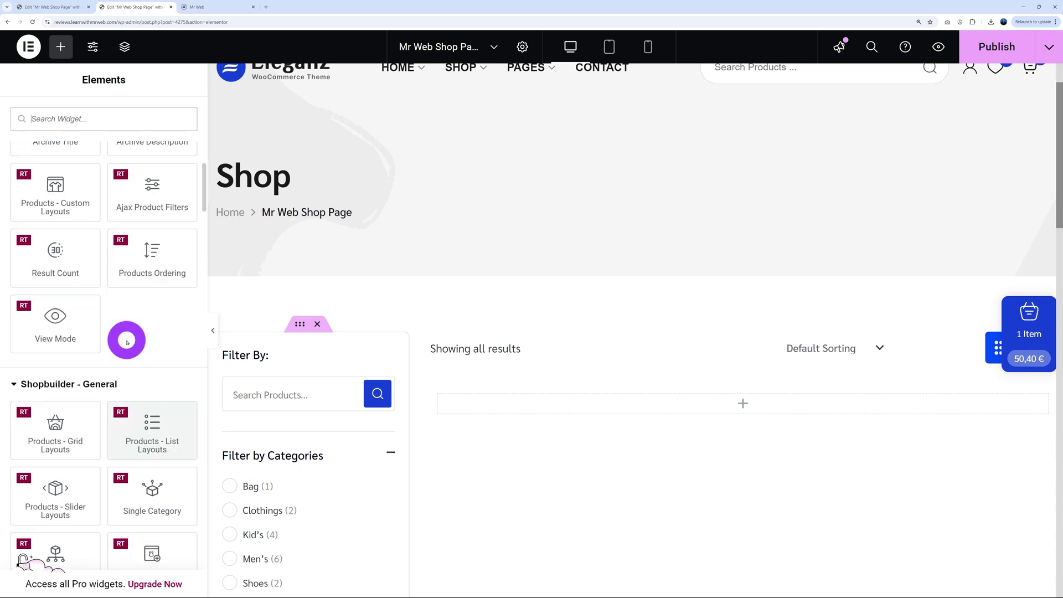
pyautogui.scroll(1, 151, 394)
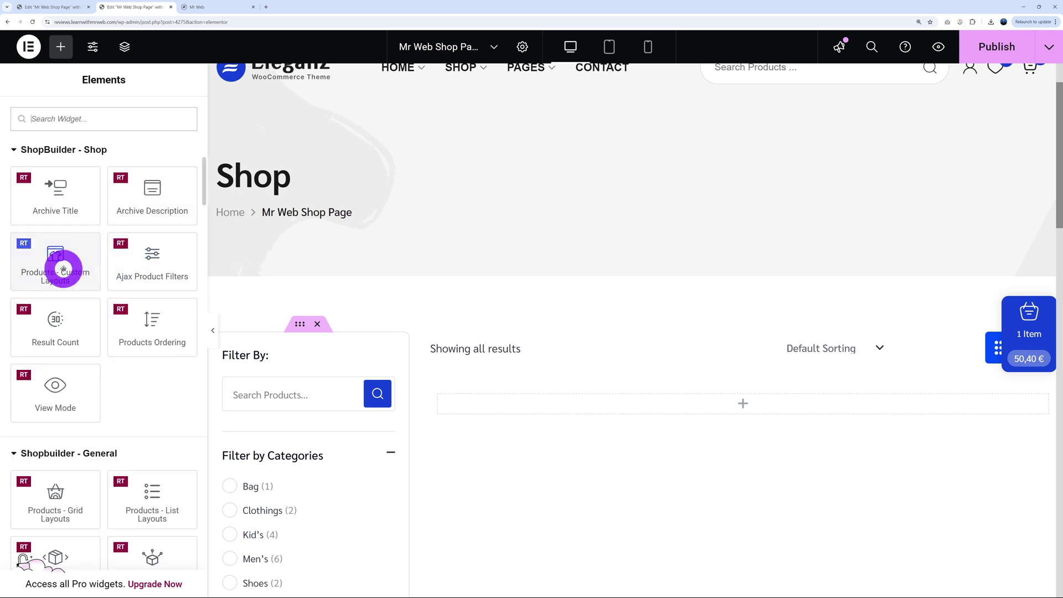
pyautogui.moveTo(64, 268); pyautogui.dragTo(609, 407)
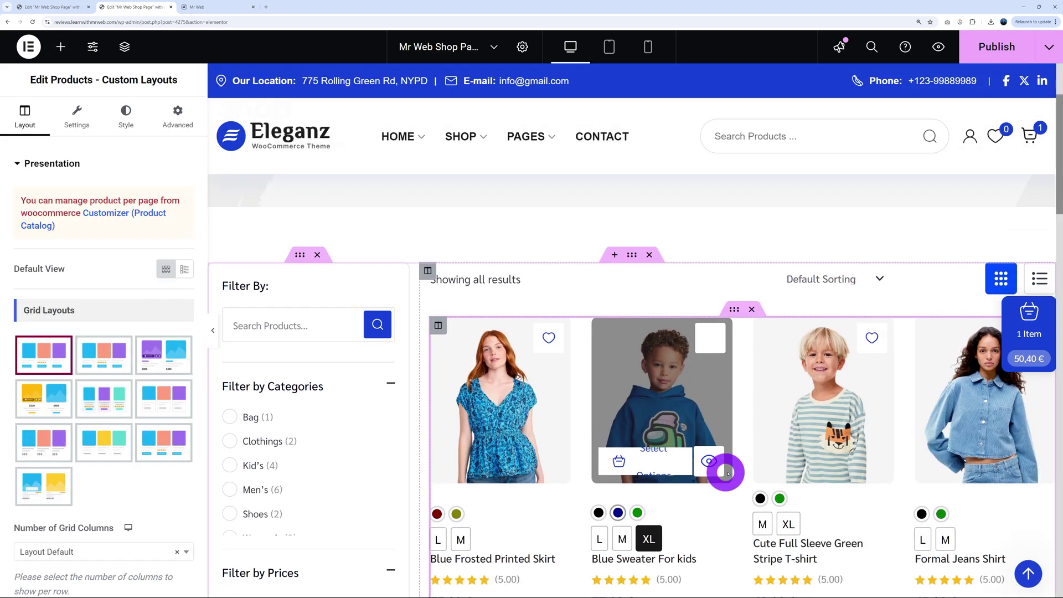
pyautogui.scroll(-5, 725, 471)
pyautogui.scroll(-6, 728, 473)
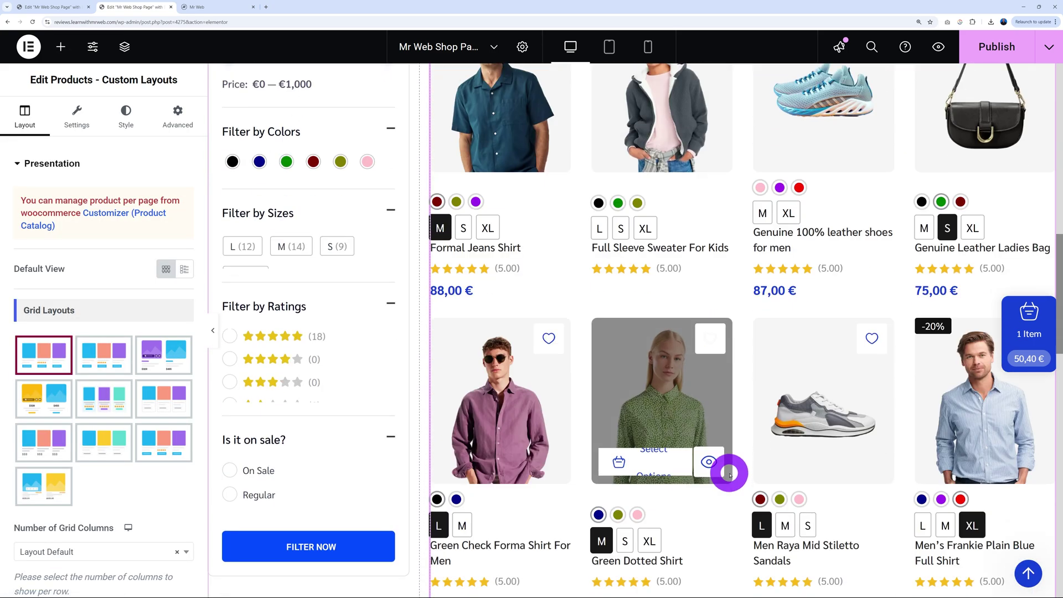
pyautogui.scroll(7, 728, 473)
pyautogui.scroll(2, 728, 472)
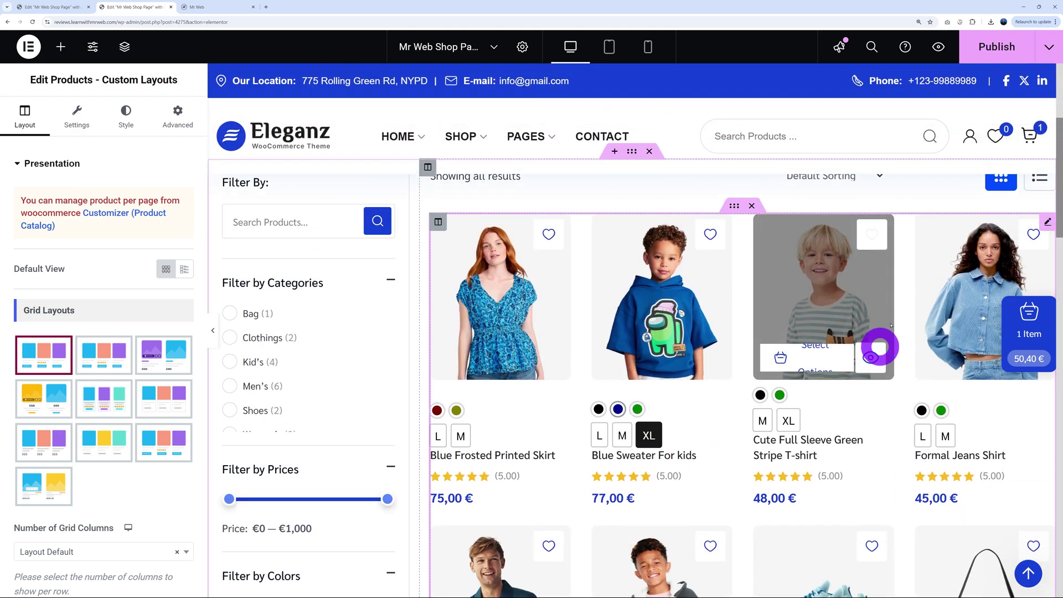
pyautogui.rightClick(1039, 226)
pyautogui.click(948, 531)
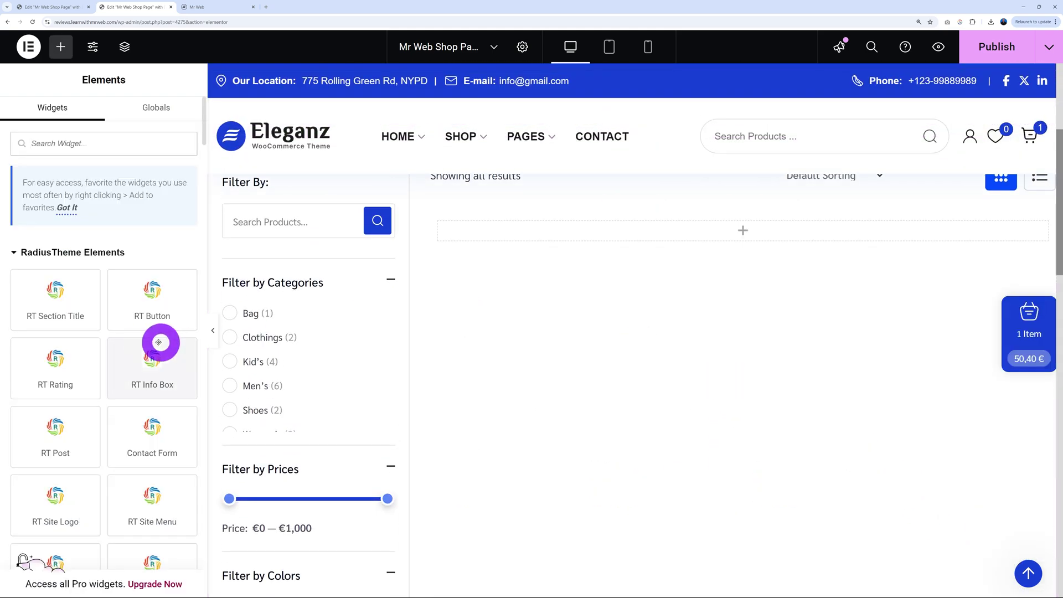
# Try the Archive Title widget in the empty container beside the filters and delete it
pyautogui.scroll(-5, 147, 339)
pyautogui.scroll(-4, 146, 342)
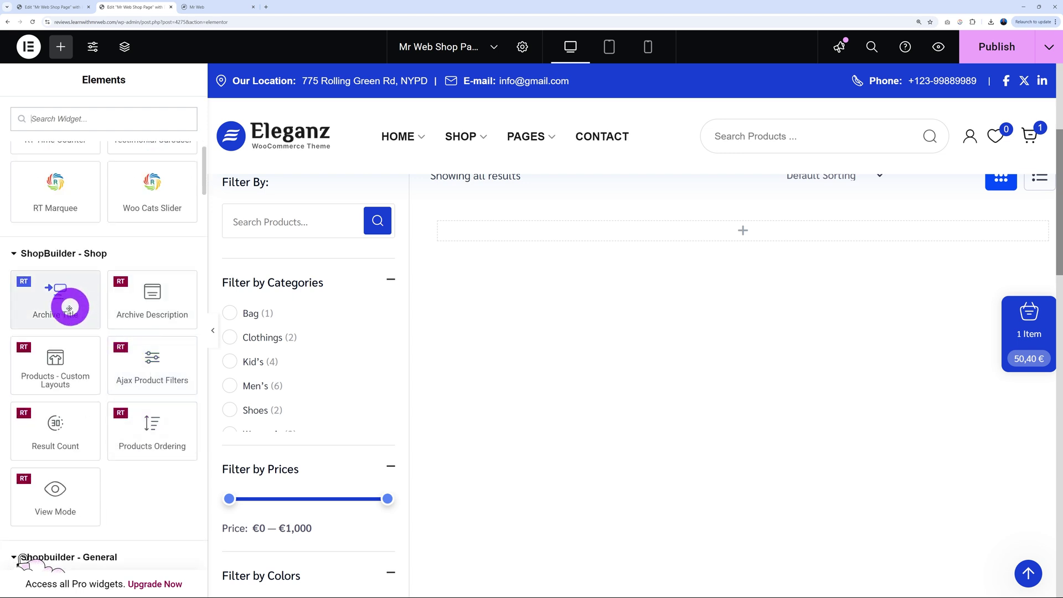
pyautogui.moveTo(86, 308); pyautogui.dragTo(683, 233)
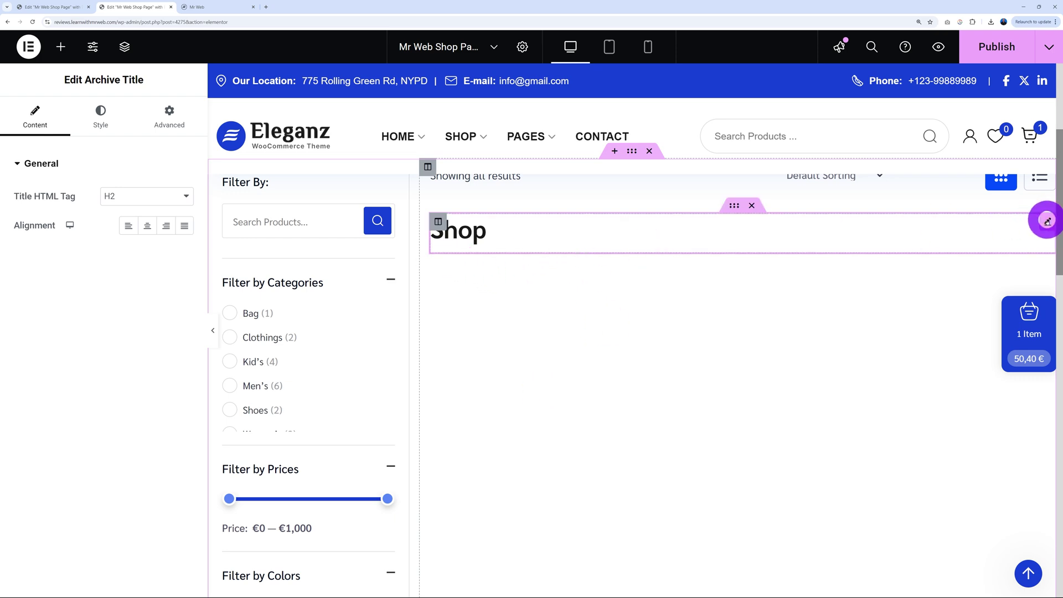
pyautogui.press('Delete')
# Try the Product Categories widget from Shopbuilder - General in the empty container beside the filters
pyautogui.scroll(5, 941, 515)
pyautogui.scroll(-5, 154, 351)
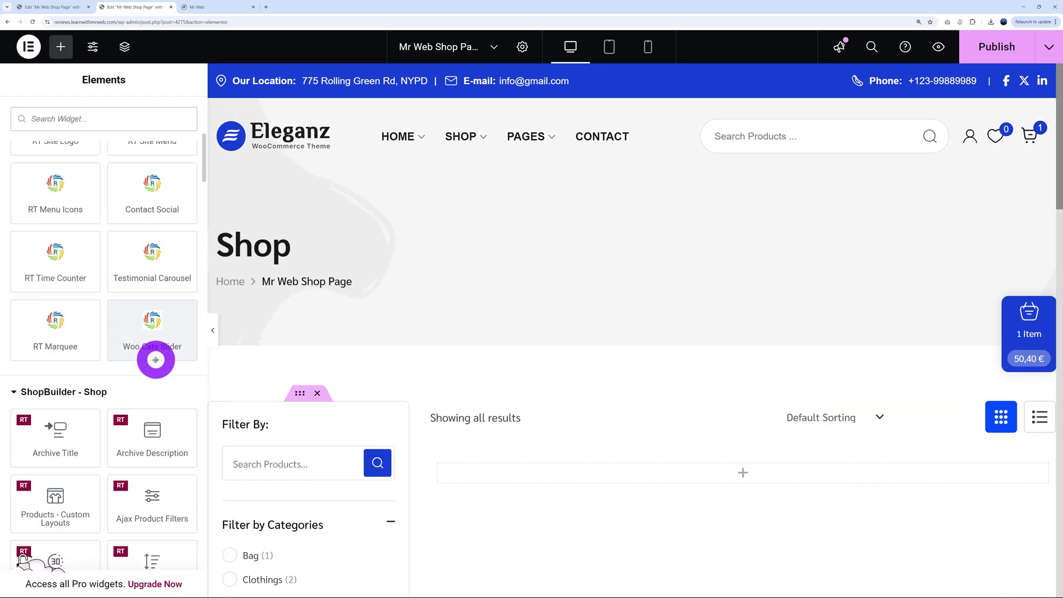
pyautogui.scroll(-3, 156, 360)
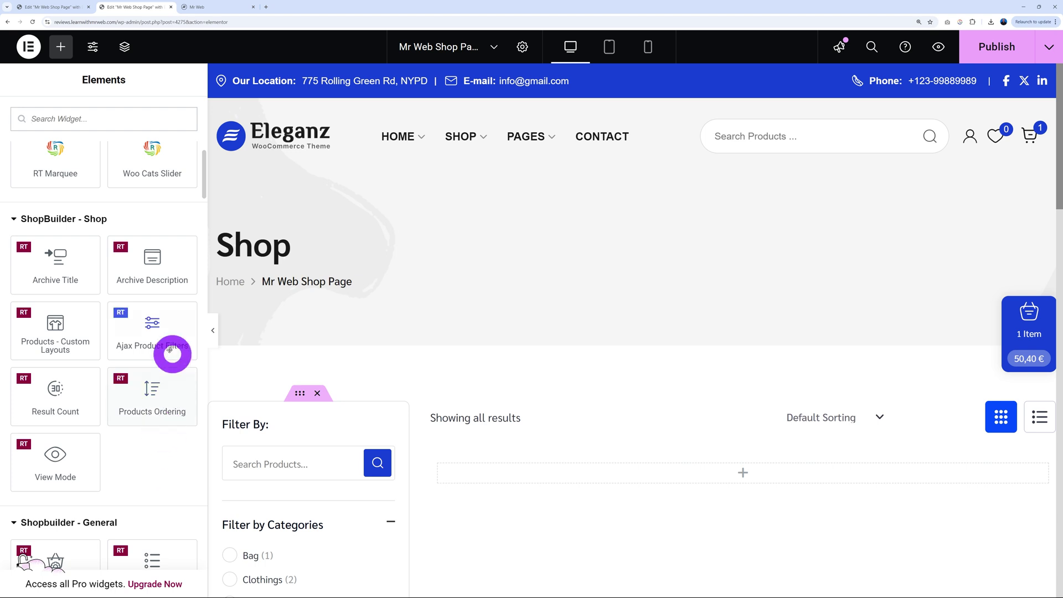
pyautogui.scroll(-1, 387, 350)
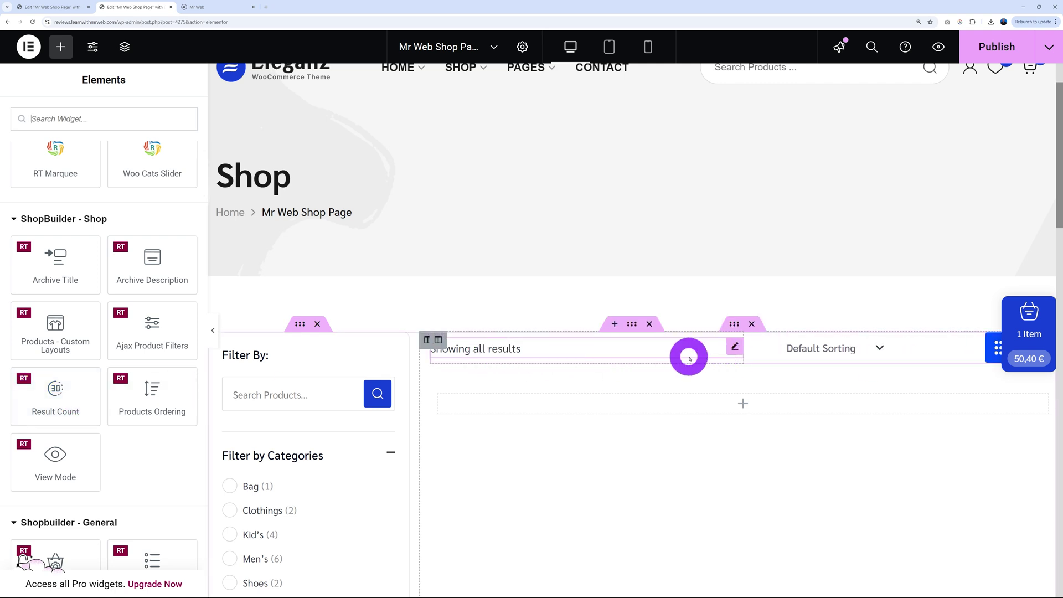
pyautogui.scroll(-5, 152, 395)
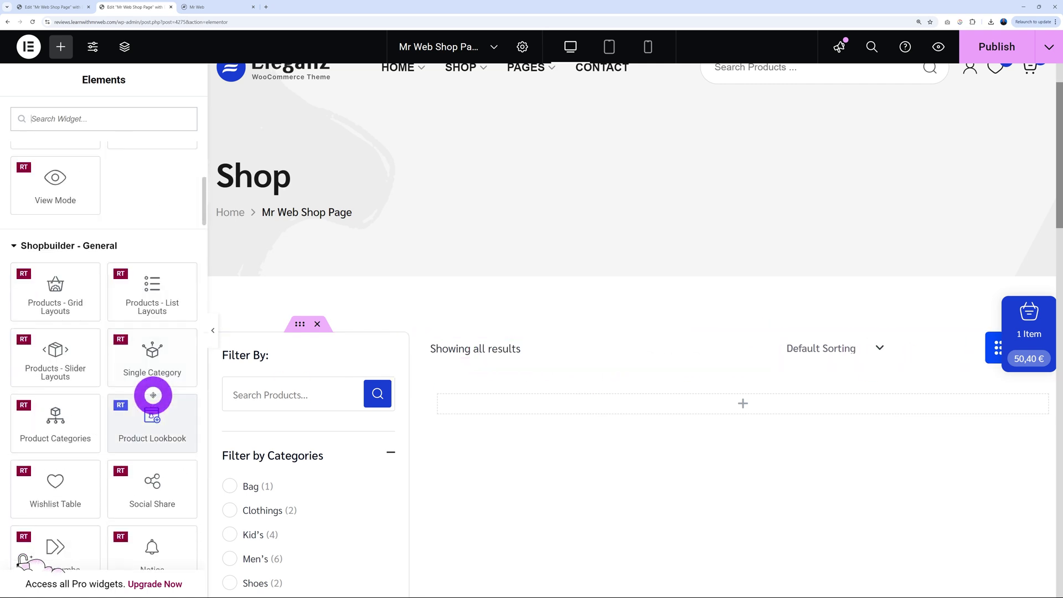
pyautogui.scroll(-1, 153, 395)
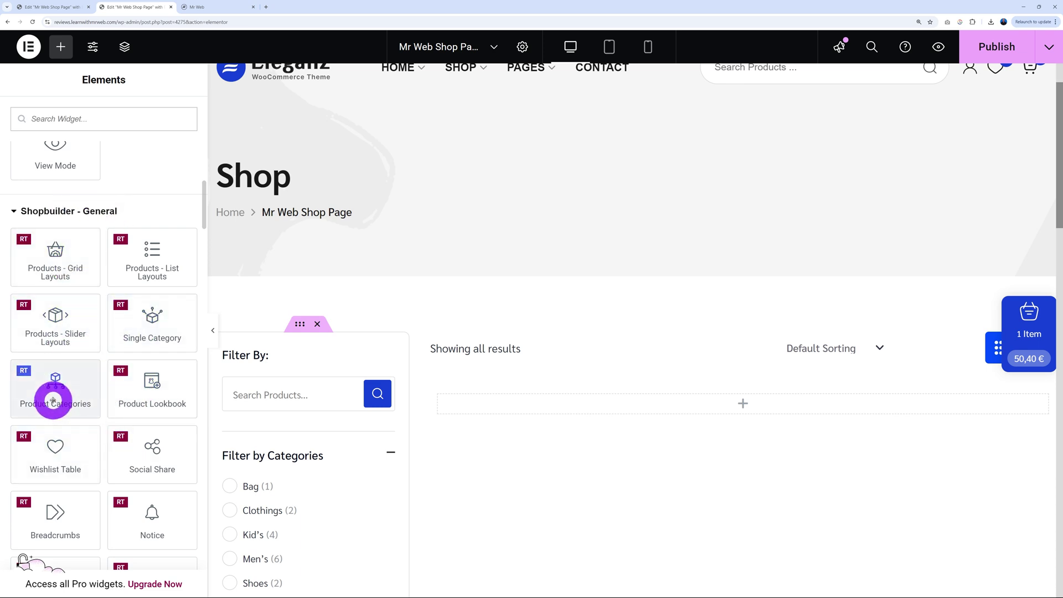
pyautogui.moveTo(53, 400); pyautogui.dragTo(534, 415)
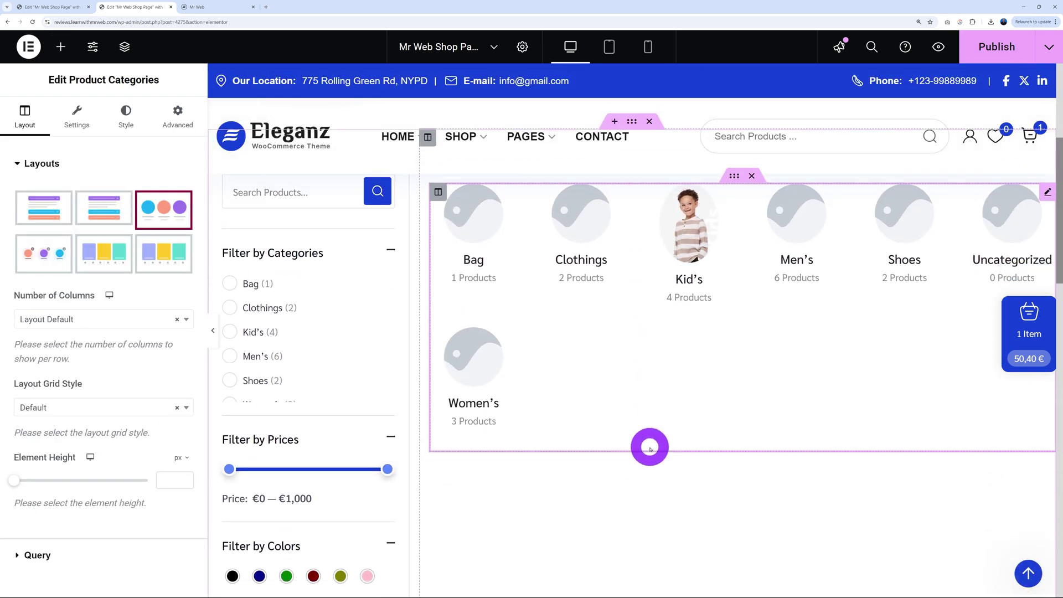
# Try the Products - Slider Layouts widget above the product categories and browse its slides forward and back
pyautogui.click(121, 58)
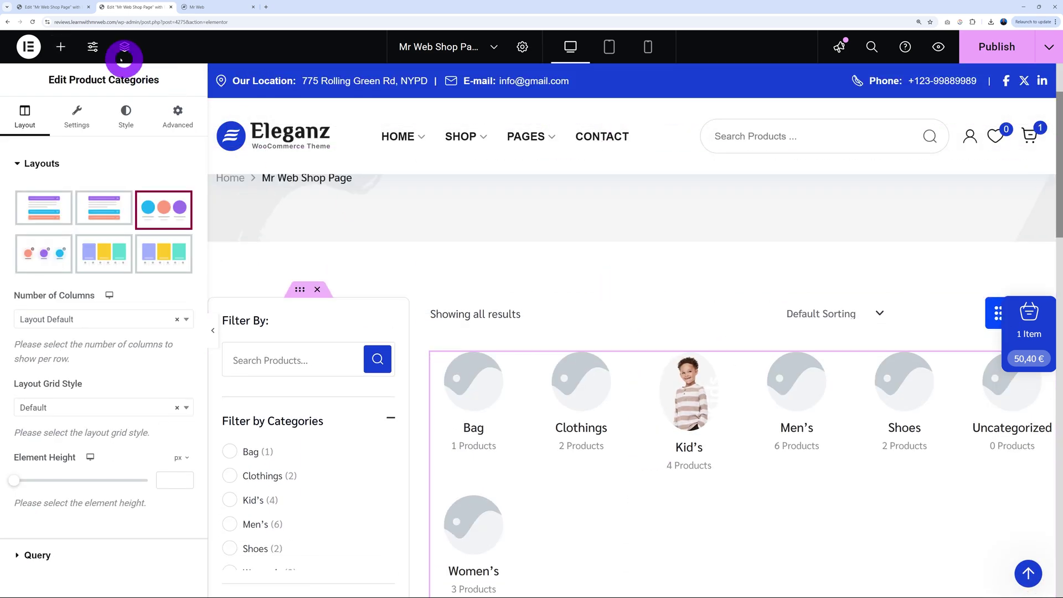
pyautogui.click(60, 45)
pyautogui.scroll(-8, 109, 323)
pyautogui.scroll(-8, 127, 329)
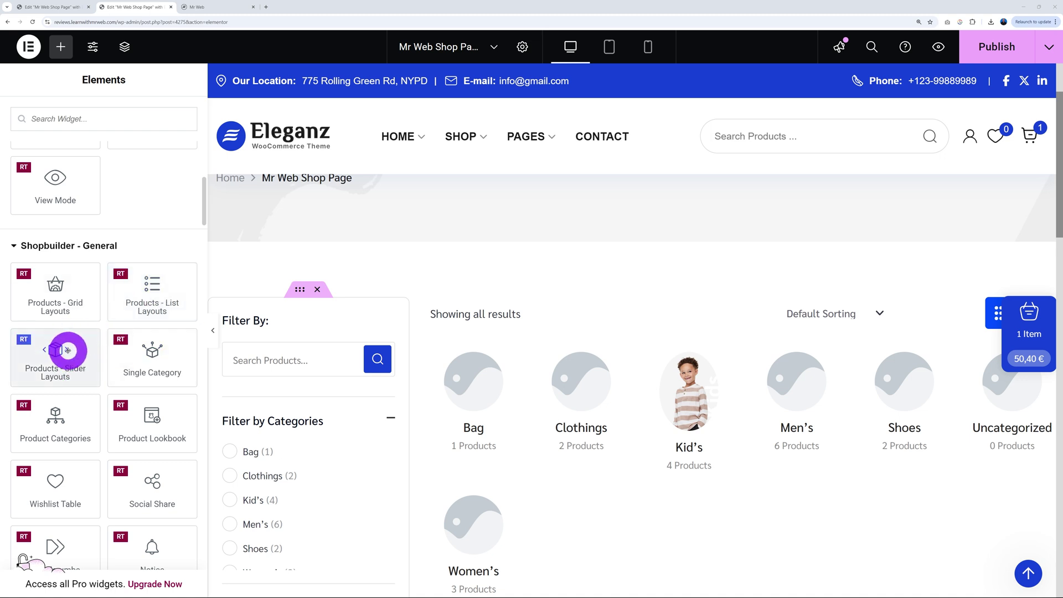
pyautogui.moveTo(68, 351); pyautogui.dragTo(592, 327)
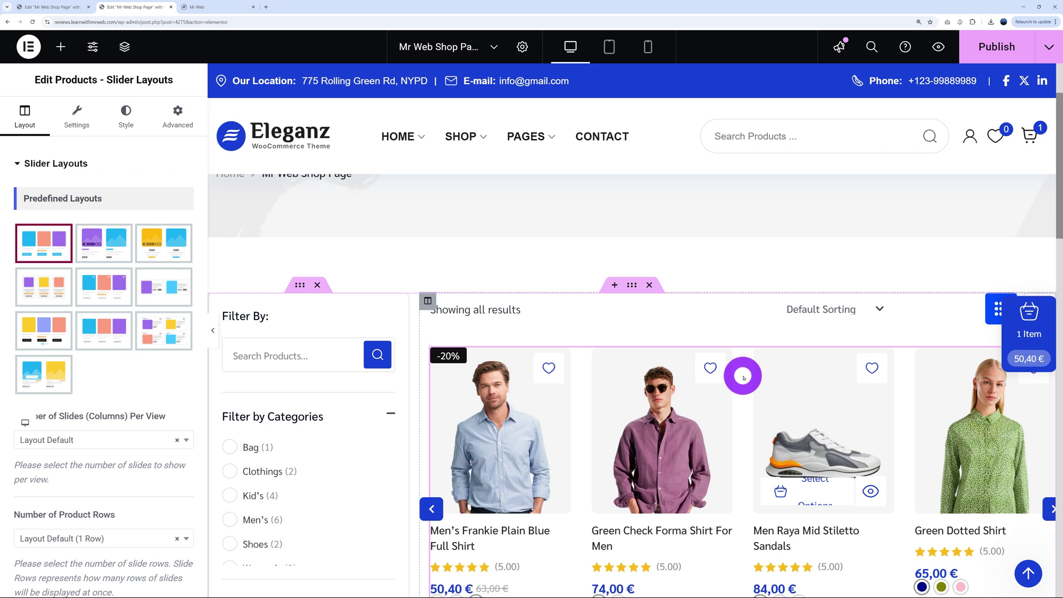
pyautogui.scroll(-2, 742, 376)
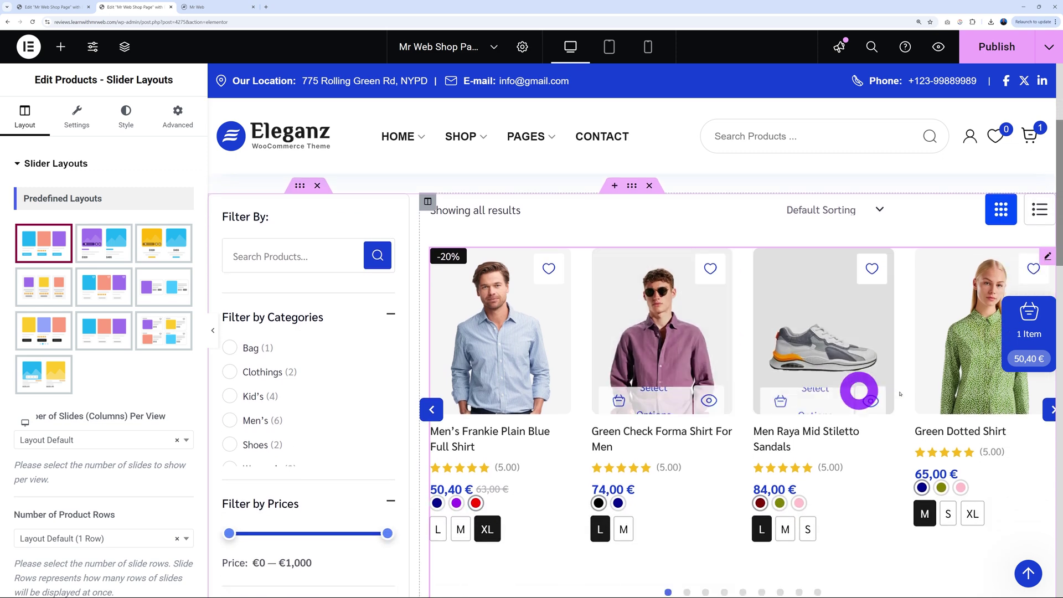
pyautogui.click(1051, 409)
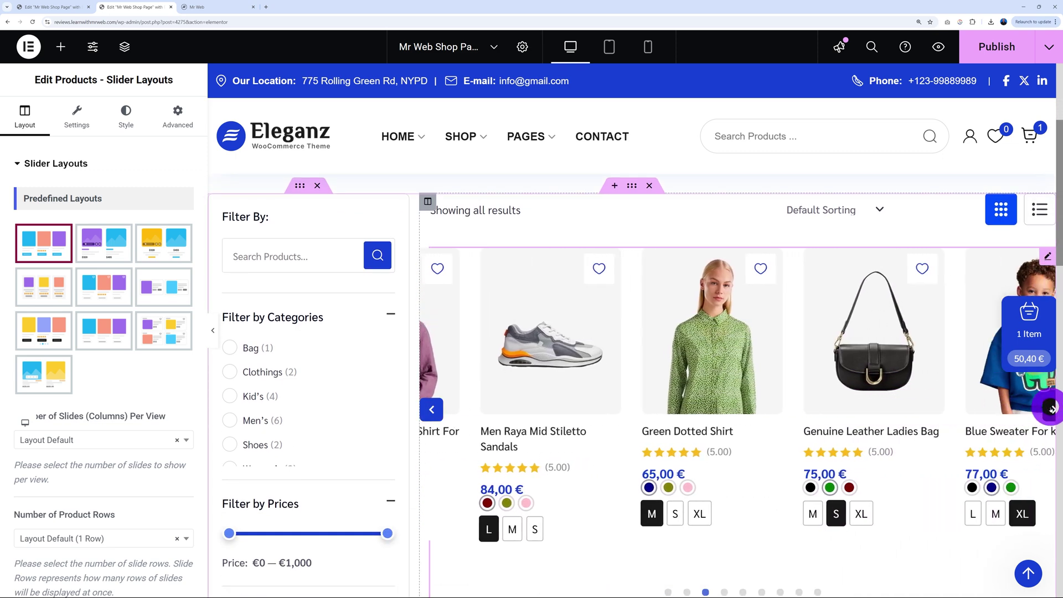
pyautogui.click(437, 414)
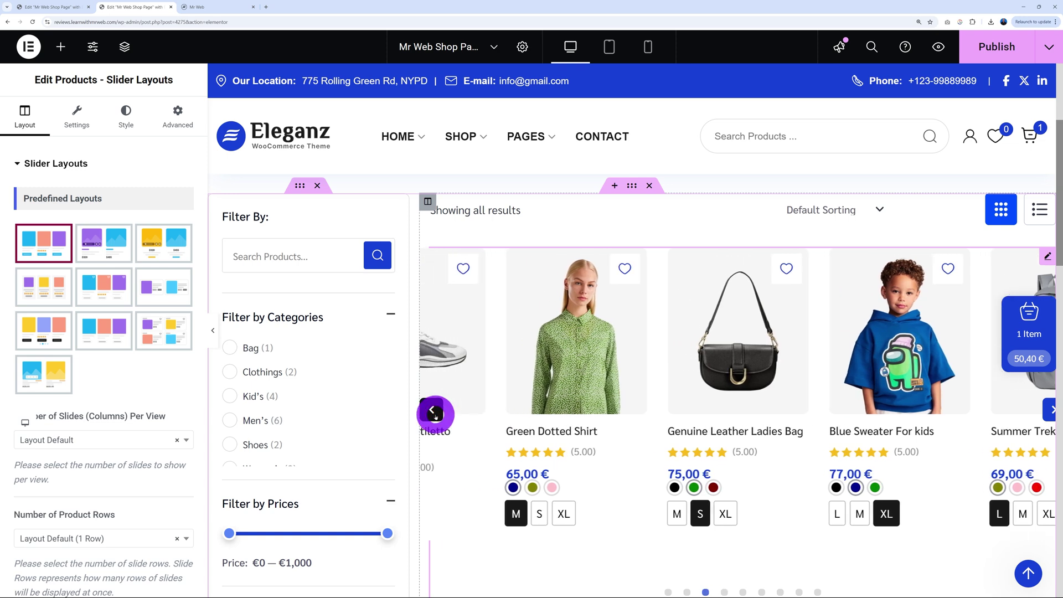
pyautogui.click(435, 411)
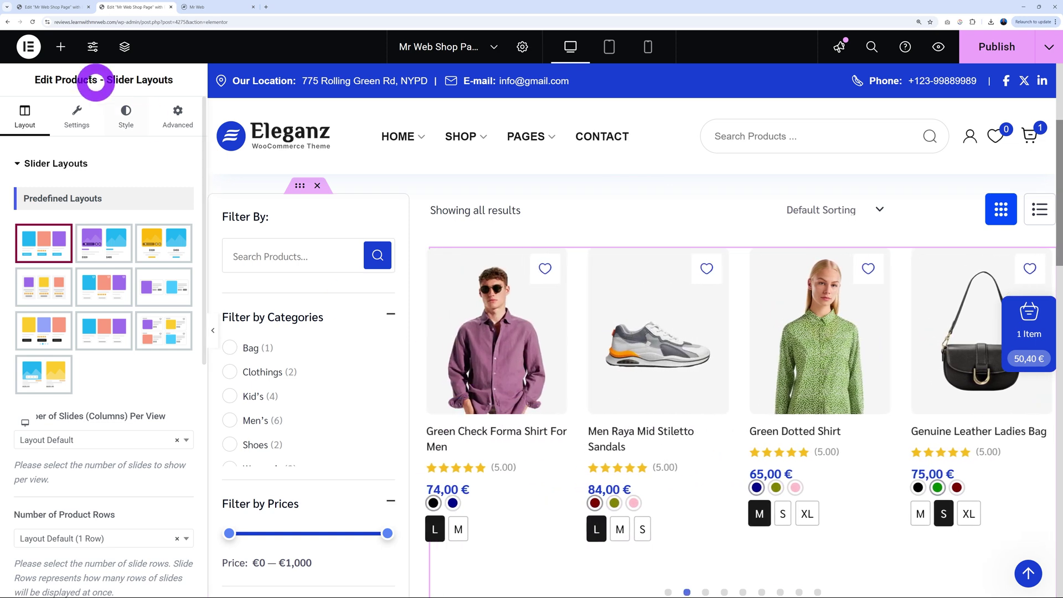
# Try the Call To Action widget above the product slider
pyautogui.click(61, 47)
pyautogui.scroll(-20, 87, 404)
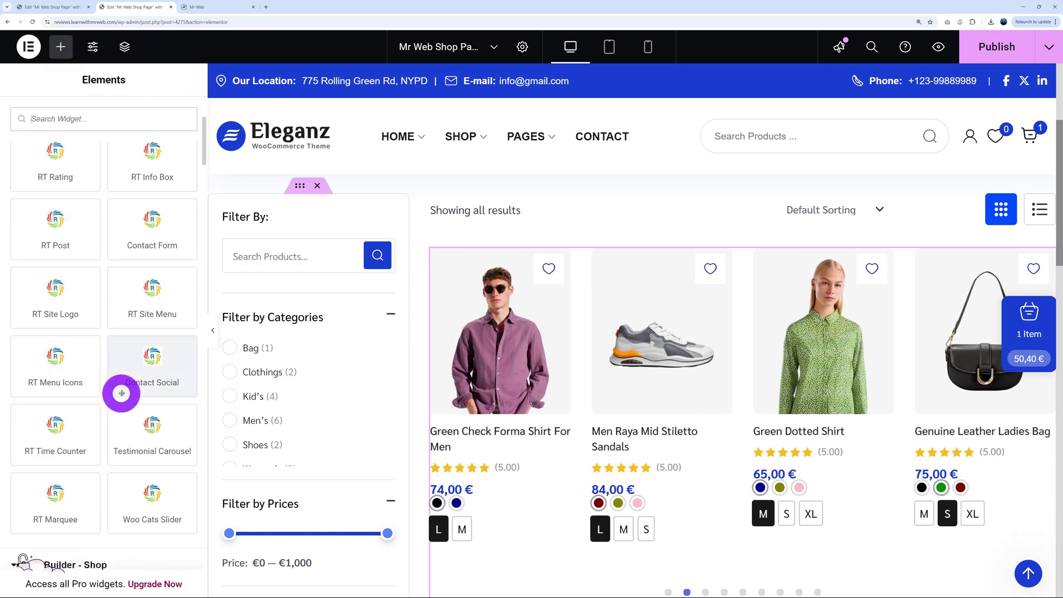
pyautogui.scroll(-10, 129, 391)
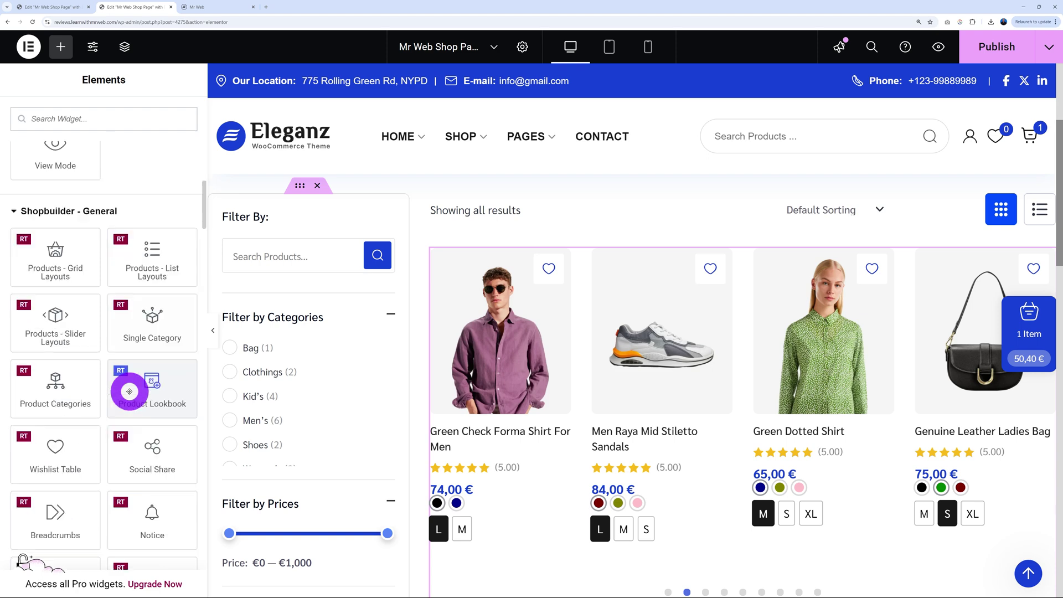
pyautogui.scroll(-2, 170, 302)
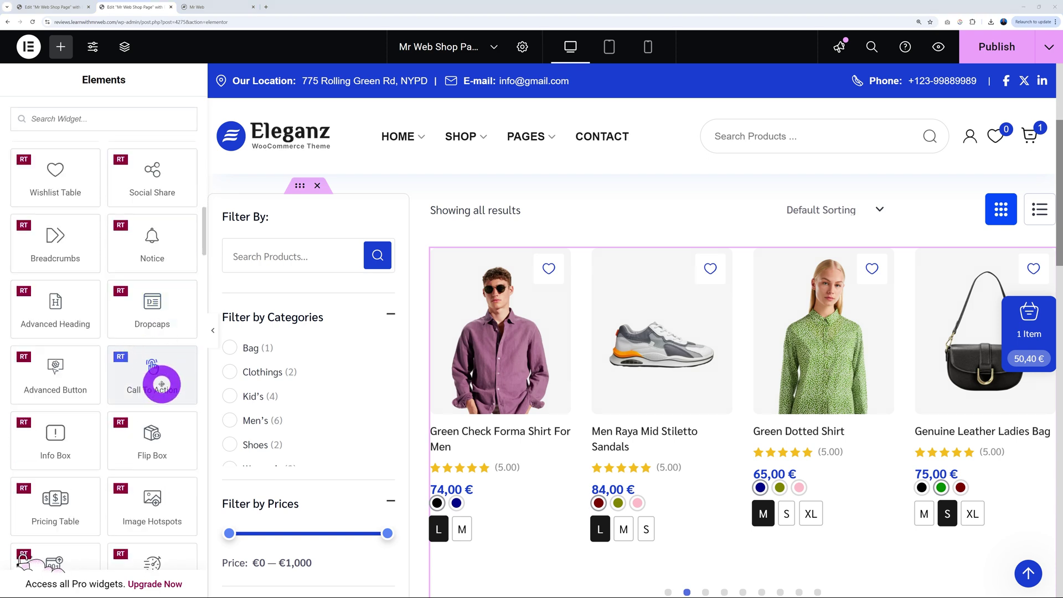
pyautogui.moveTo(164, 383); pyautogui.dragTo(556, 256)
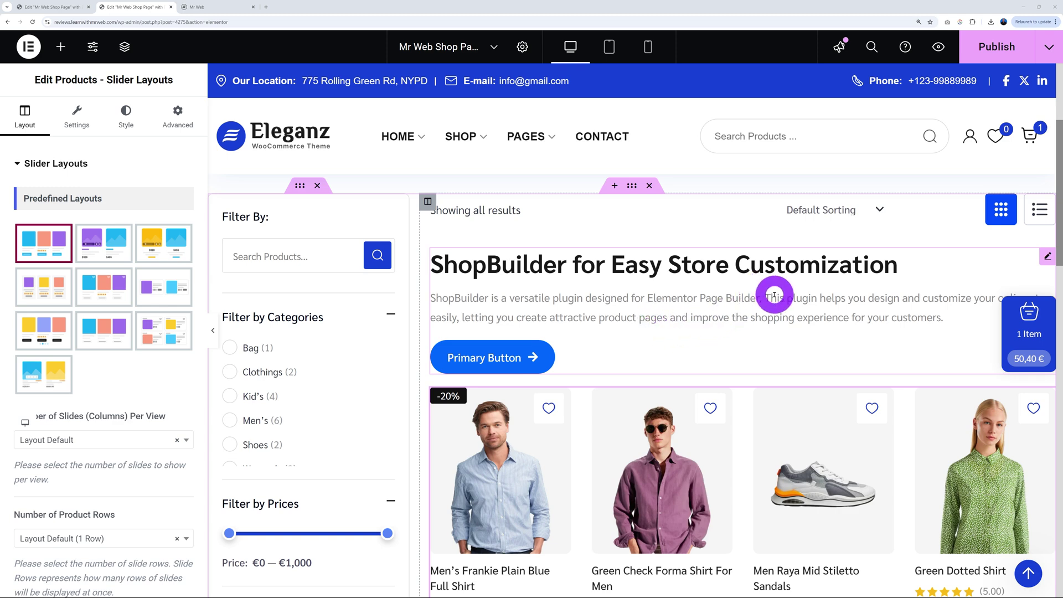
# Open the Ajax Product Filters widget for editing and examine its filter sections down to the Filter Now button
pyautogui.middleClick(61, 10)
pyautogui.moveTo(159, 294); pyautogui.dragTo(399, 296)
pyautogui.scroll(-3, 538, 290)
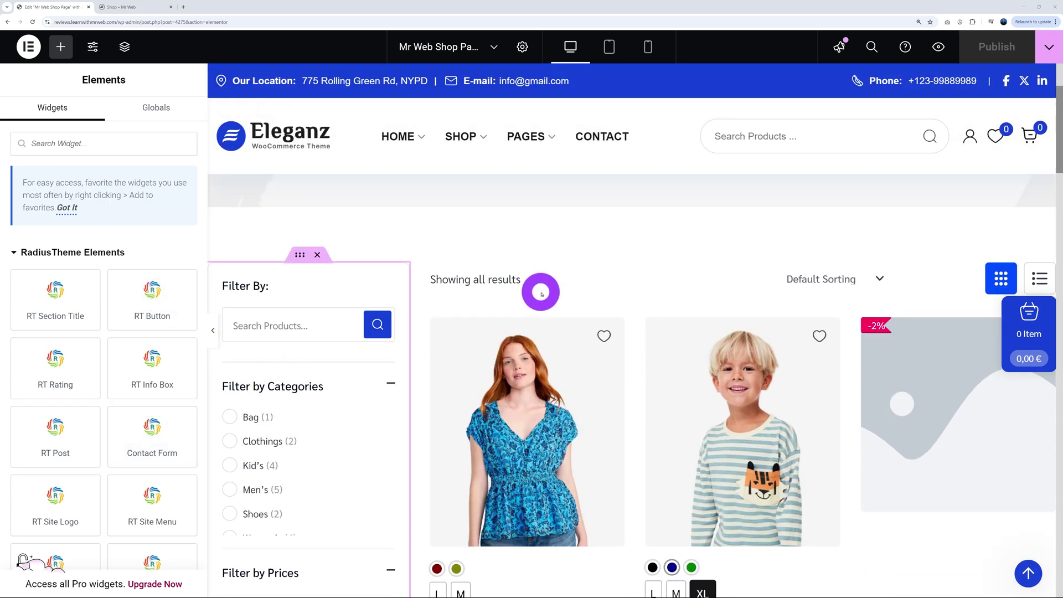
pyautogui.click(400, 239)
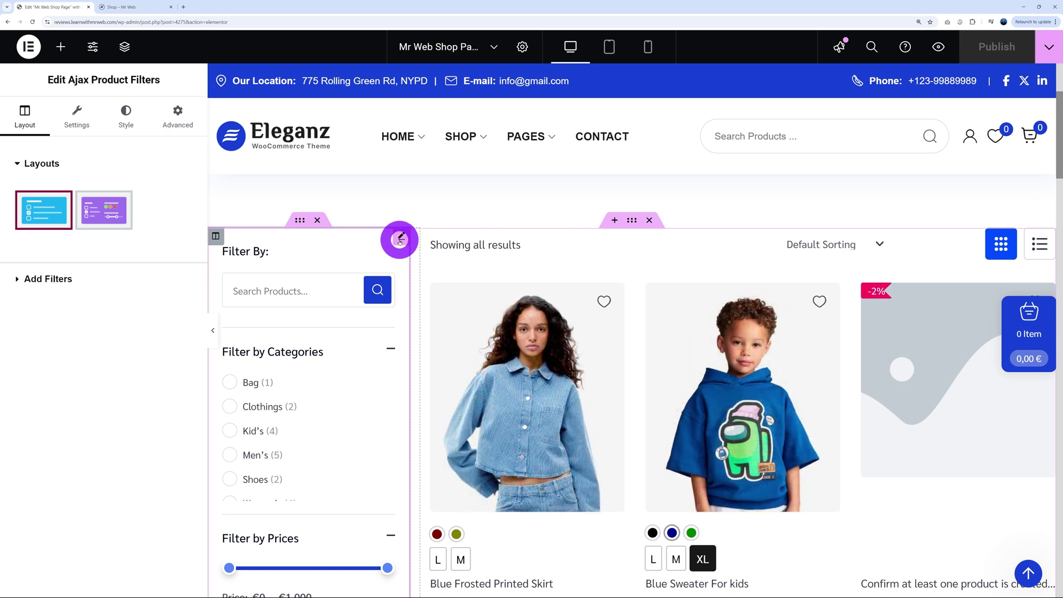
pyautogui.scroll(-1, 434, 256)
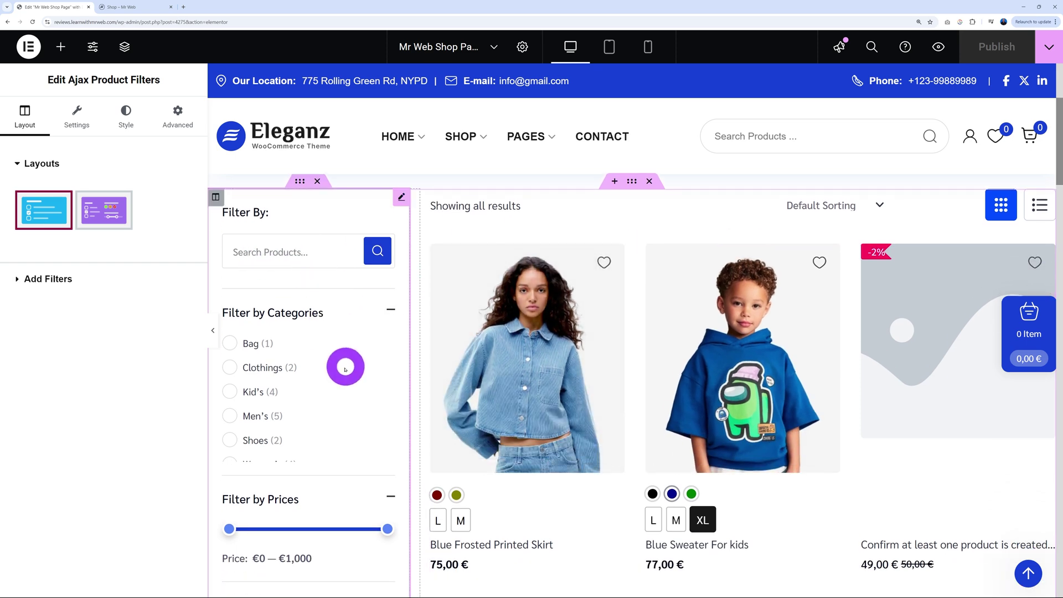
pyautogui.scroll(-5, 332, 354)
pyautogui.scroll(-6, 330, 349)
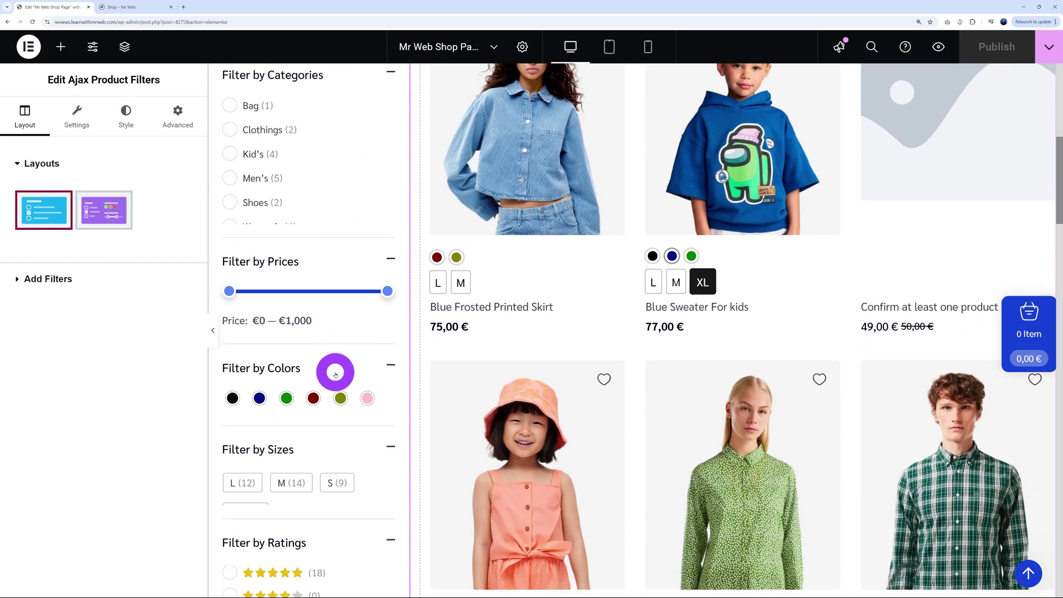
pyautogui.scroll(-4, 362, 353)
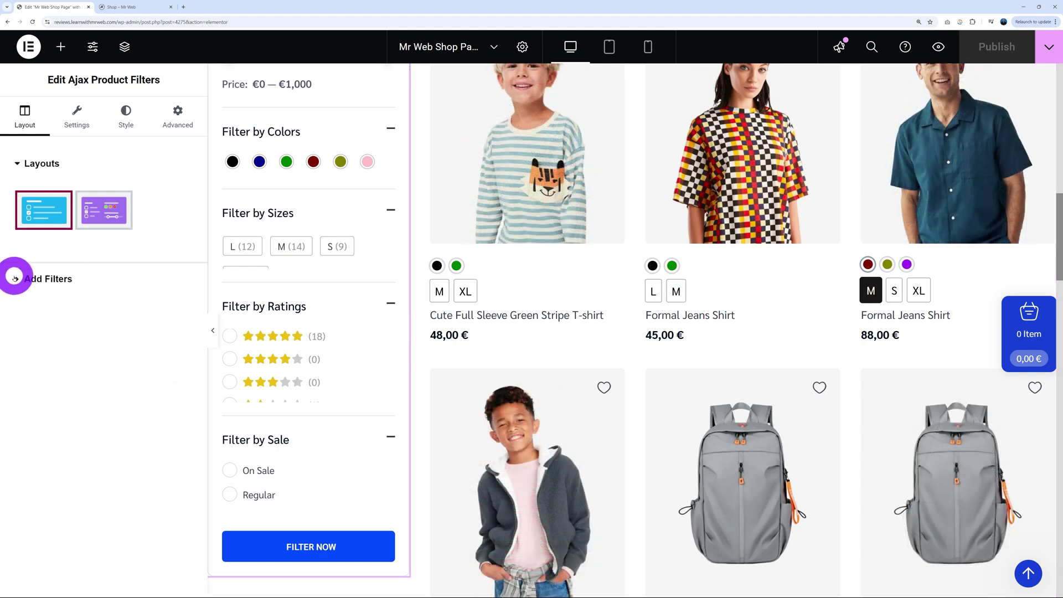
# Remove the Filter By Sale item from the Ajax Product Filters and add a new filter with the On Sale query
pyautogui.click(15, 278)
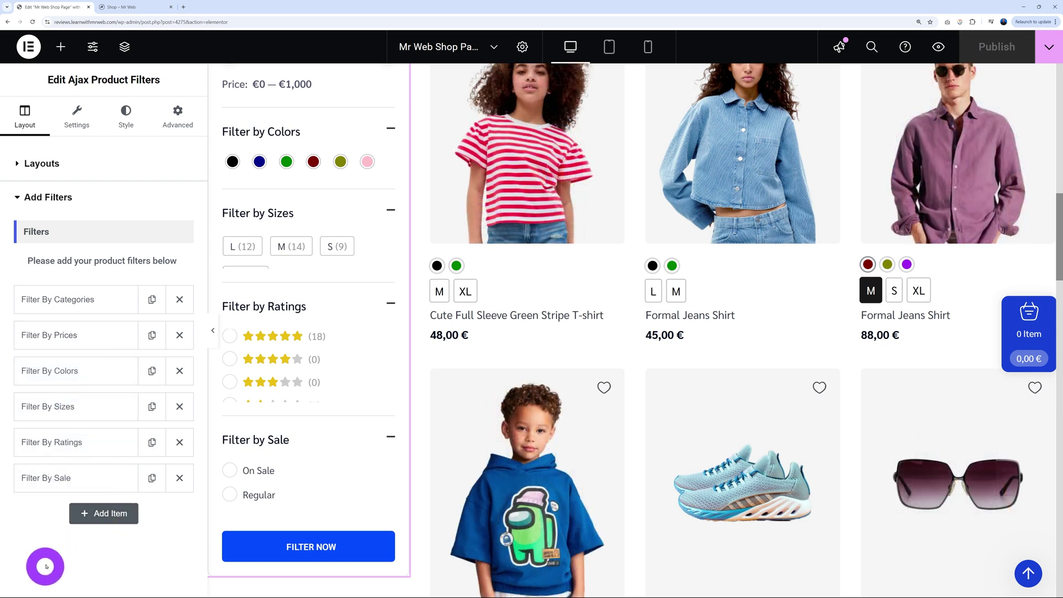
pyautogui.click(179, 477)
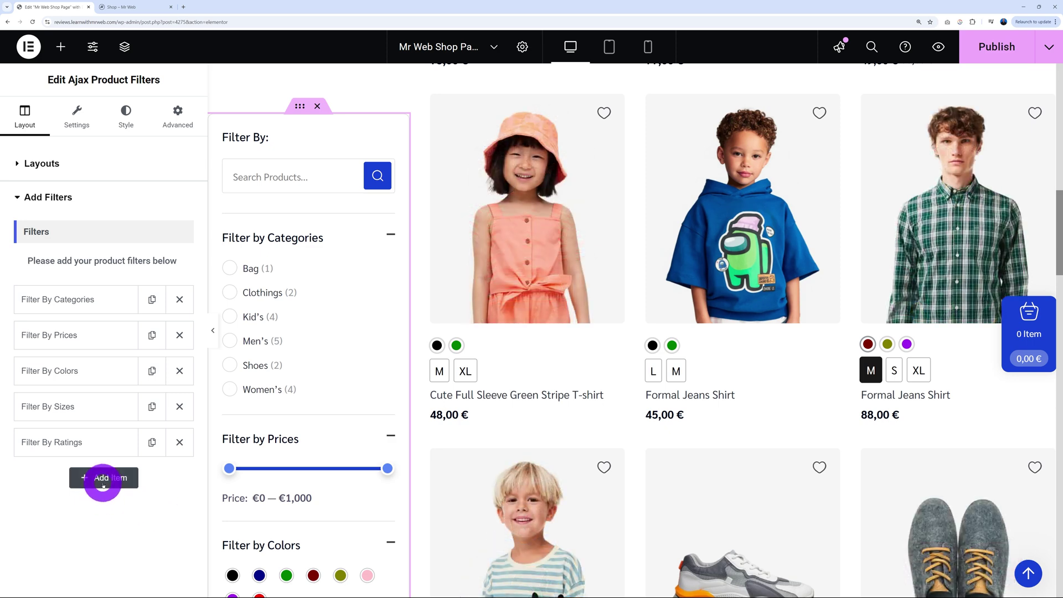
pyautogui.click(103, 485)
pyautogui.scroll(-4, 105, 476)
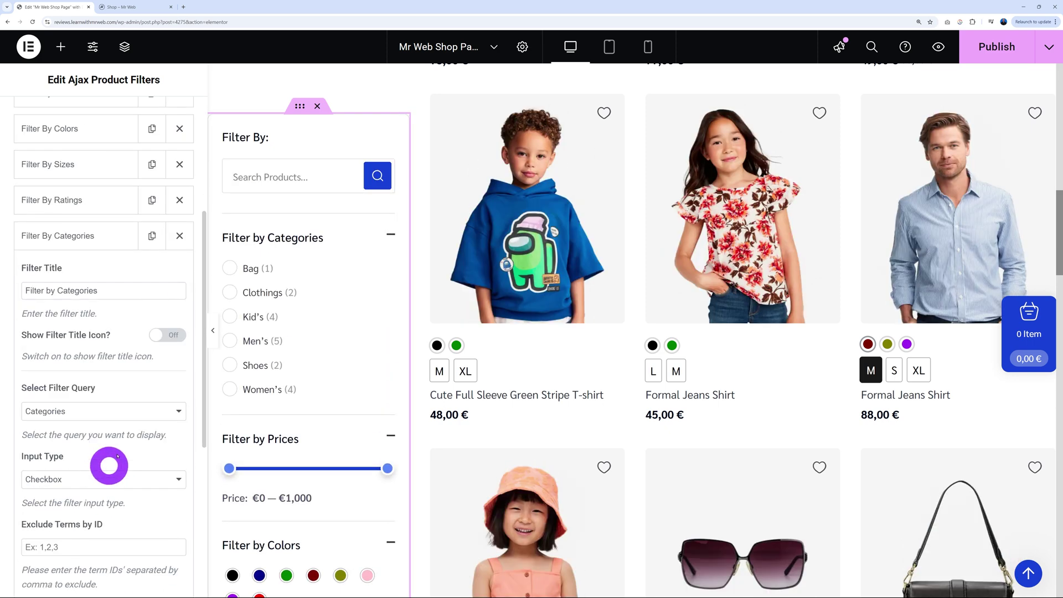
pyautogui.scroll(-1, 97, 332)
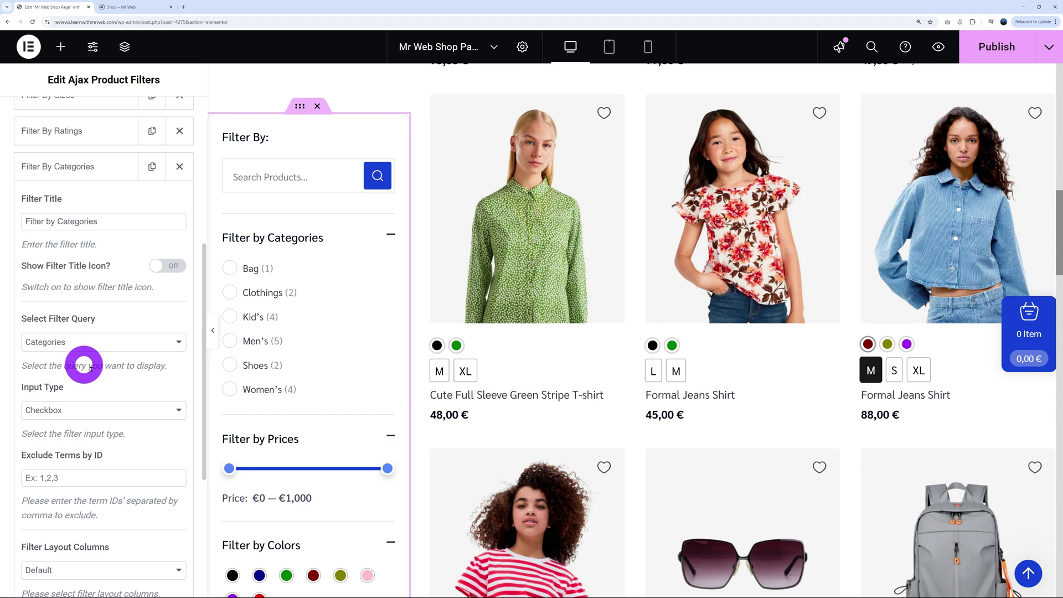
pyautogui.click(179, 346)
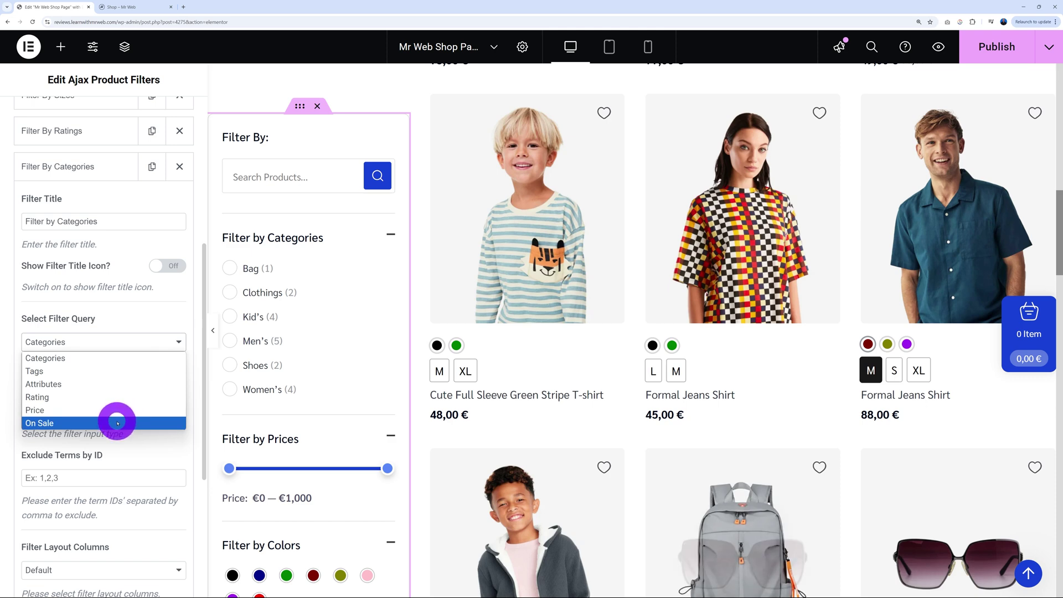
pyautogui.click(118, 423)
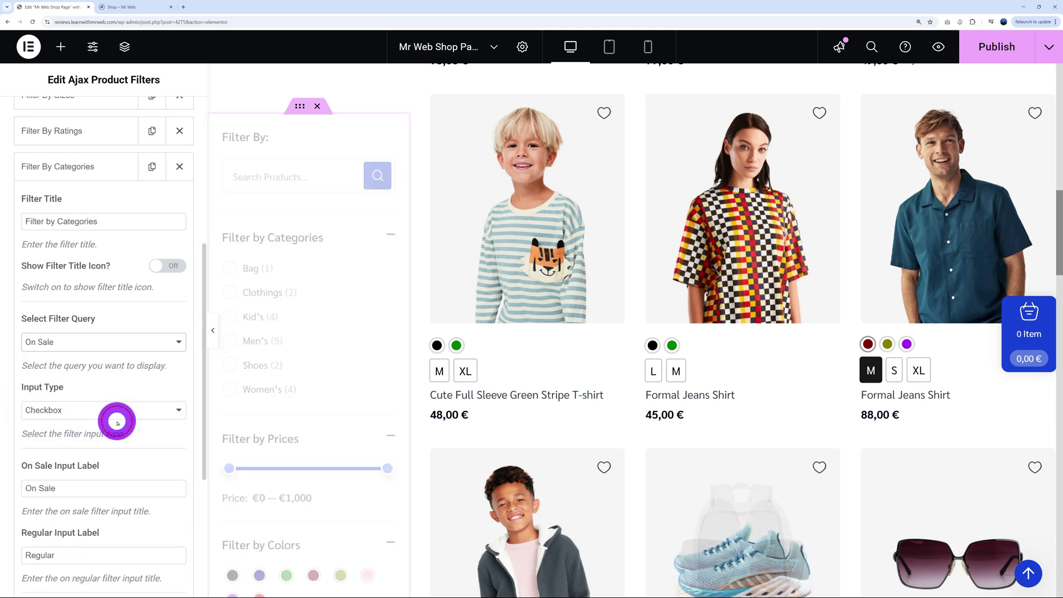
# Title the new filter "Is it on sale?" and check it in the filter sidebar
pyautogui.tripleClick(124, 223)
pyautogui.write('Is it')
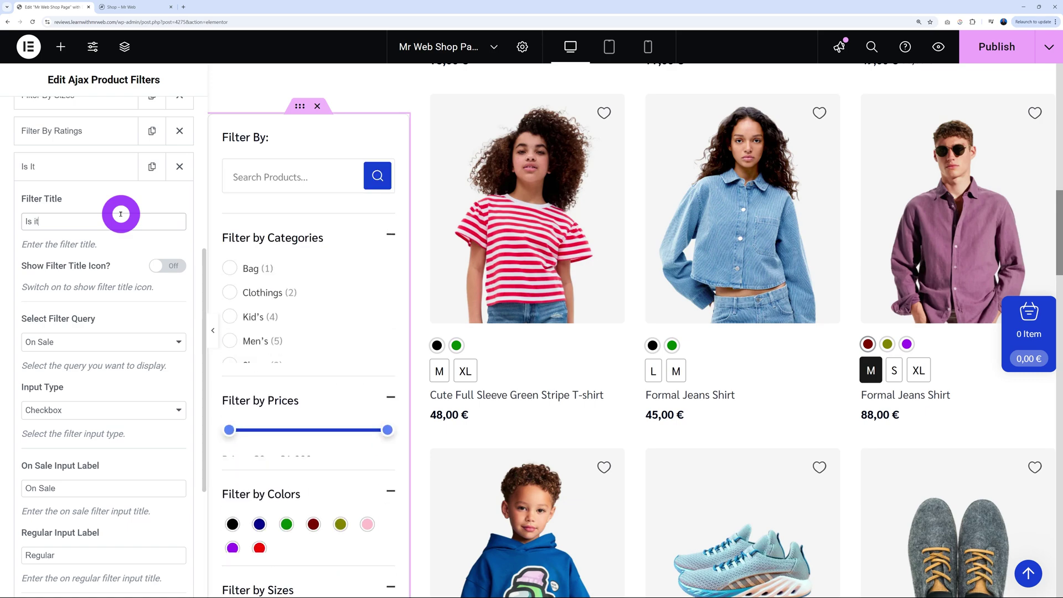
pyautogui.write(' on sale')
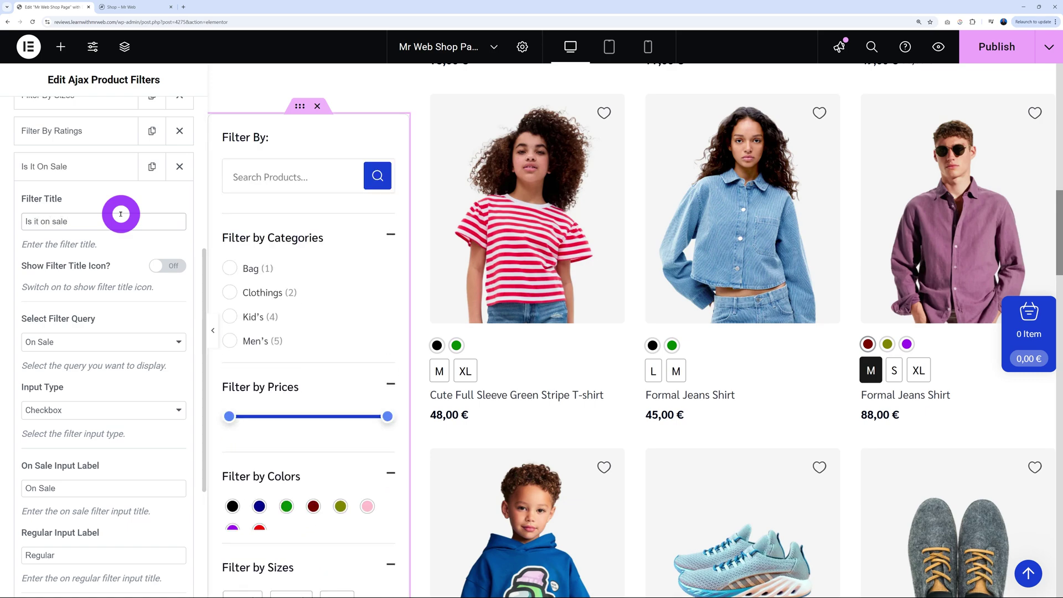
pyautogui.write('?')
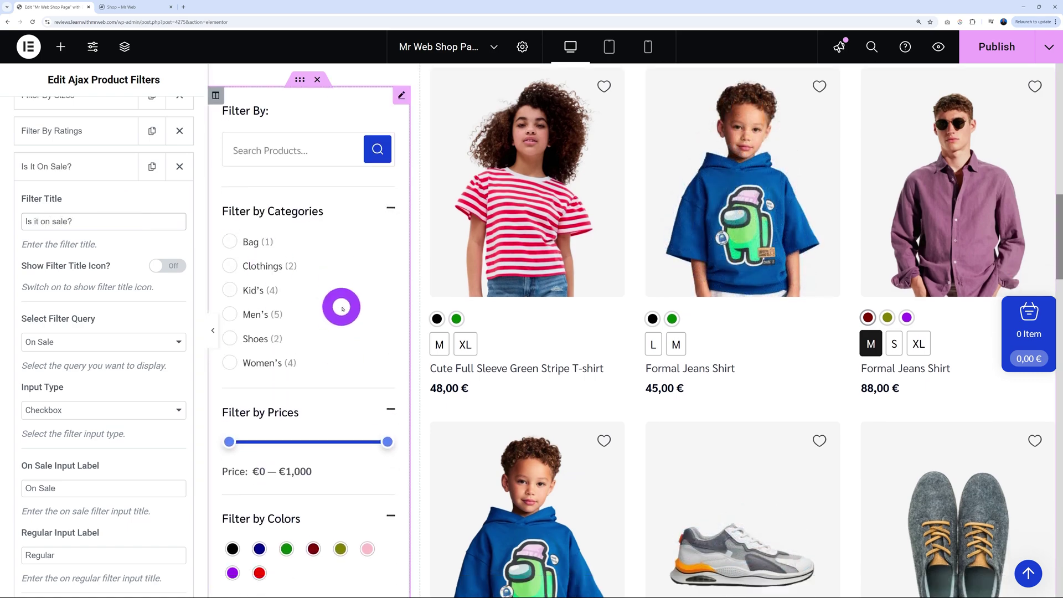
pyautogui.scroll(-9, 344, 310)
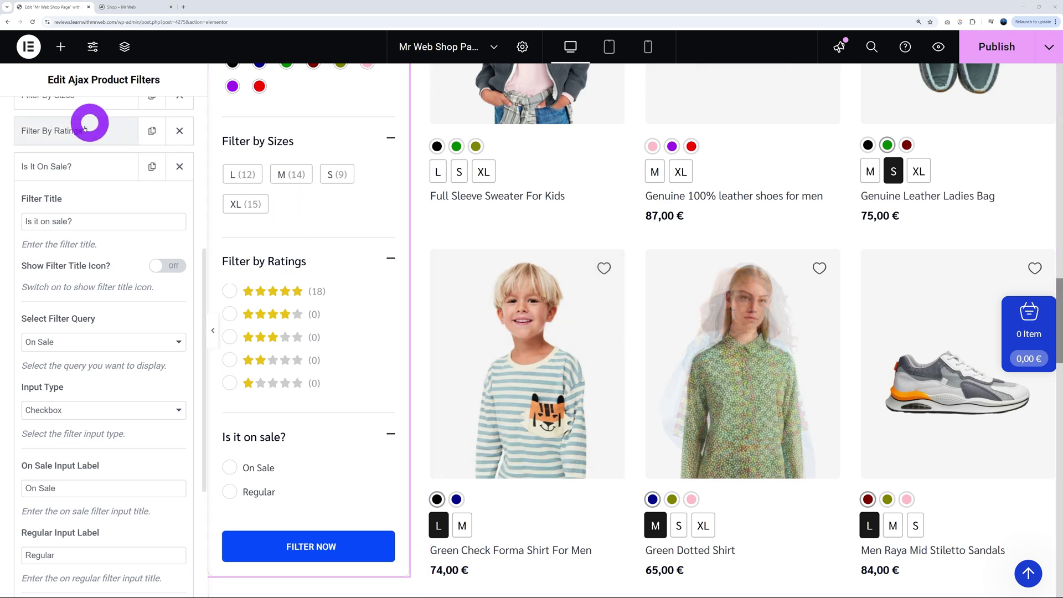
# Add another filter item below "Is it on sale?" and set its filter query to Attributes
pyautogui.click(61, 166)
pyautogui.click(108, 201)
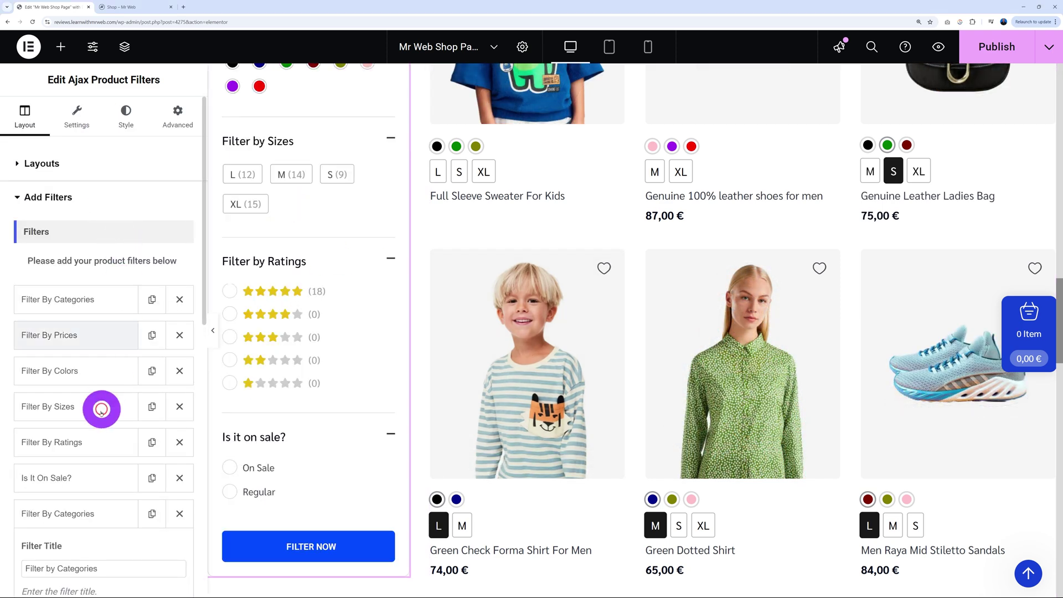
pyautogui.scroll(-5, 102, 410)
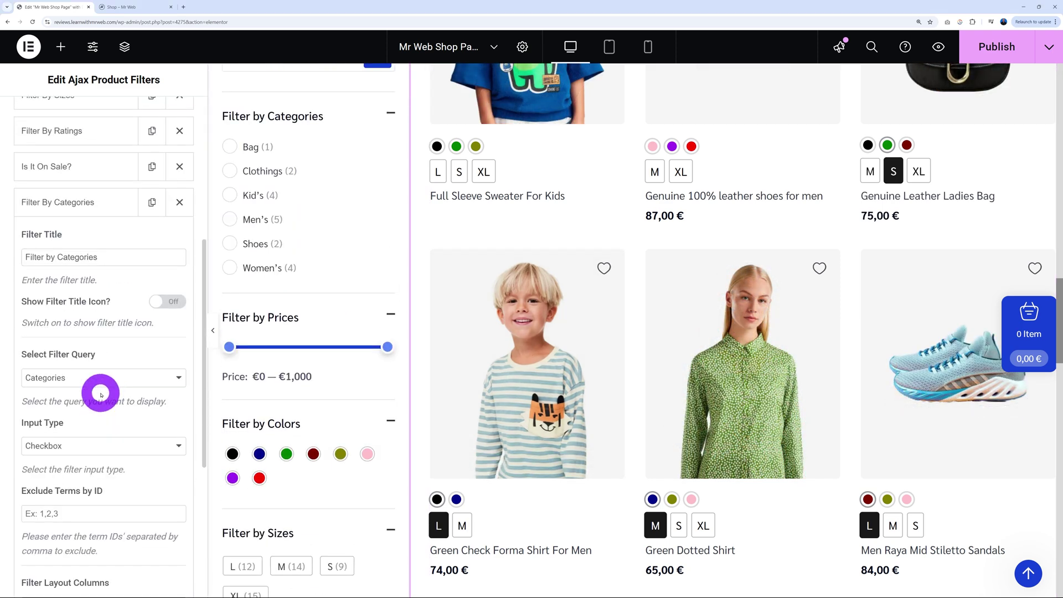
pyautogui.scroll(-1, 101, 395)
pyautogui.click(175, 341)
pyautogui.click(87, 383)
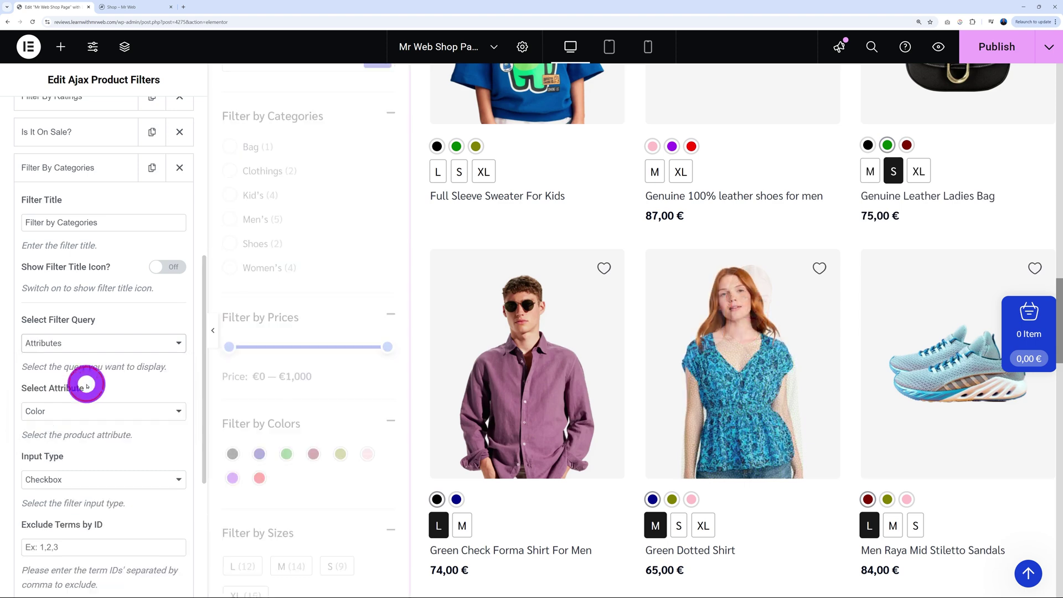
# Keep Color as the new filter's attribute, set its input type to Button and check it in the filter sidebar
pyautogui.click(179, 411)
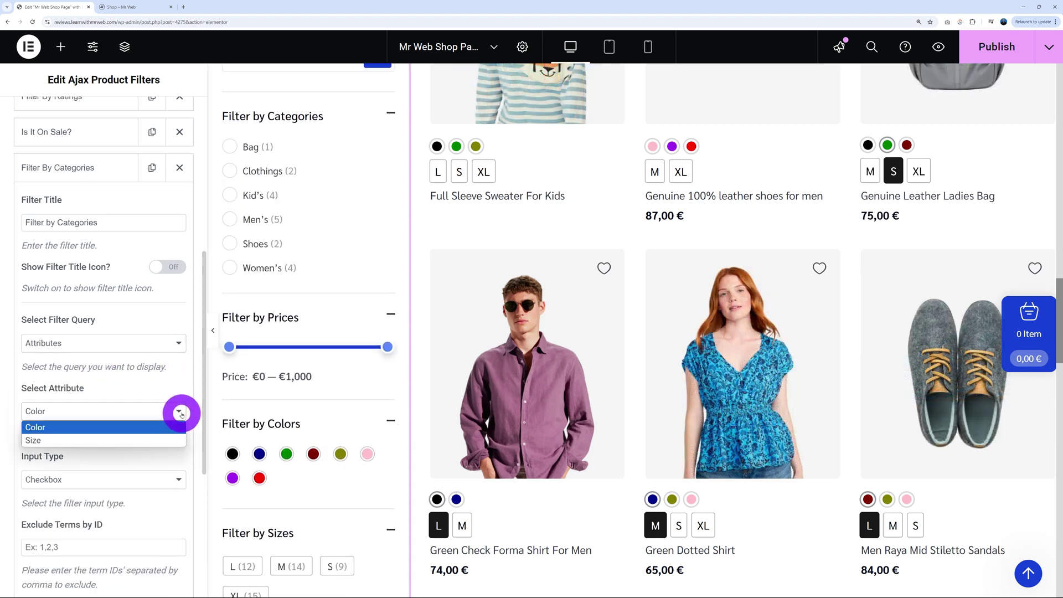
pyautogui.click(179, 416)
pyautogui.scroll(-2, 178, 441)
pyautogui.click(183, 372)
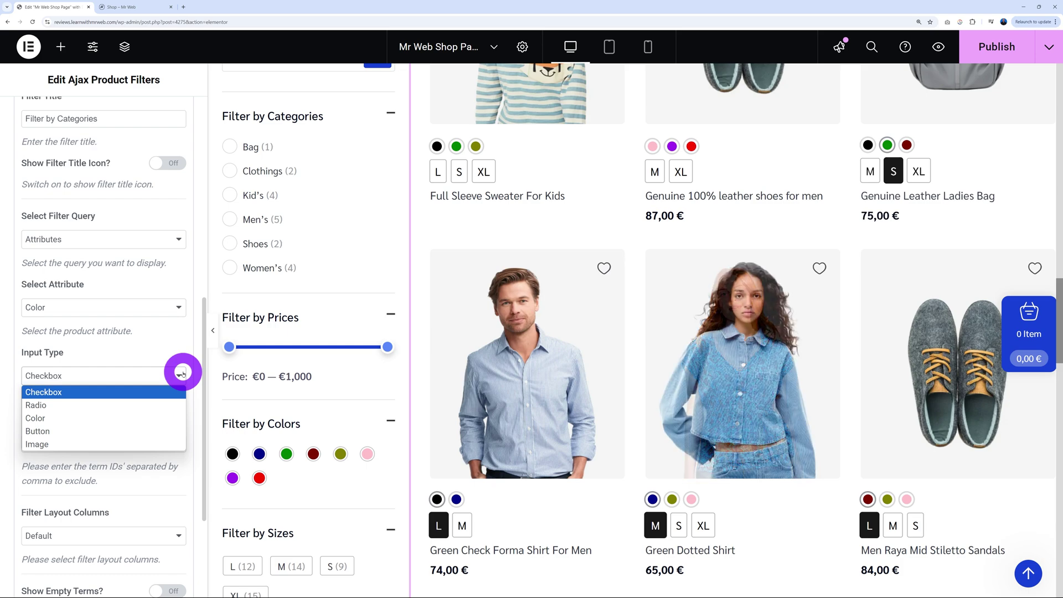
pyautogui.click(70, 432)
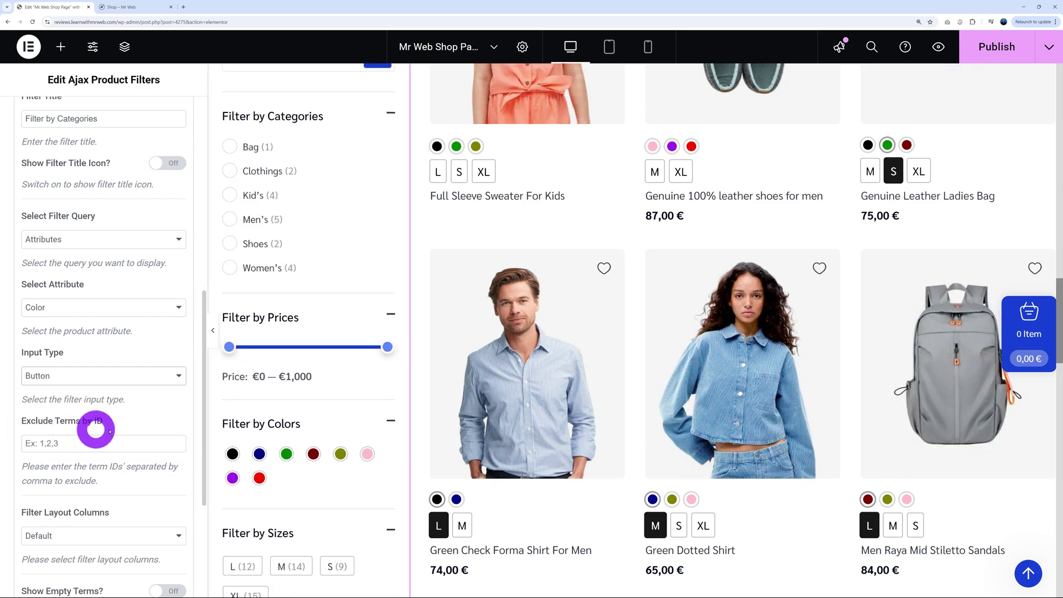
pyautogui.scroll(-10, 334, 415)
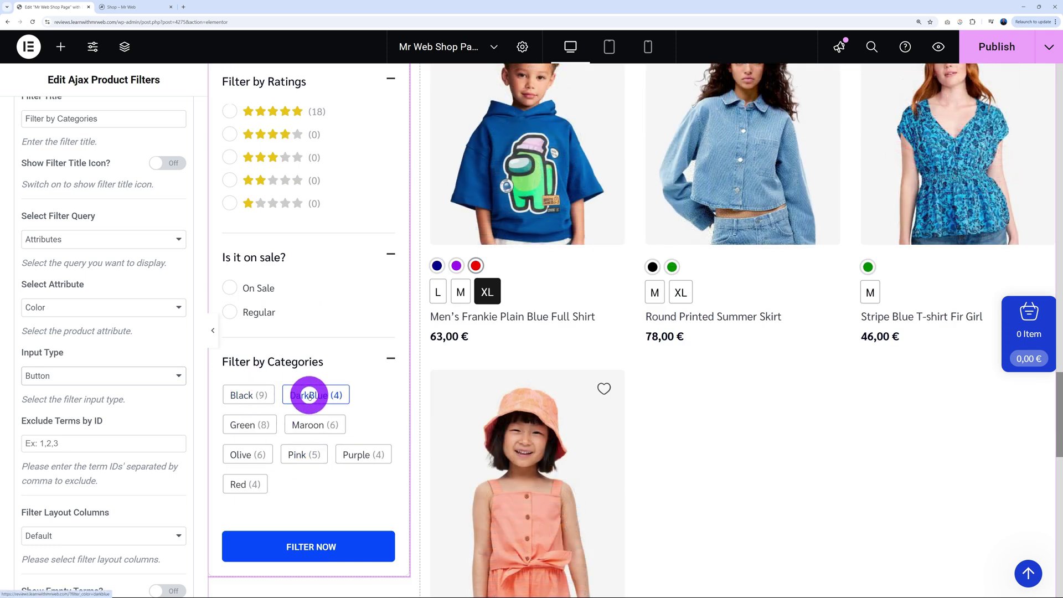
pyautogui.click(306, 425)
# Set the Color attribute filter's input type to Radio and return to the filter item's header
pyautogui.click(142, 381)
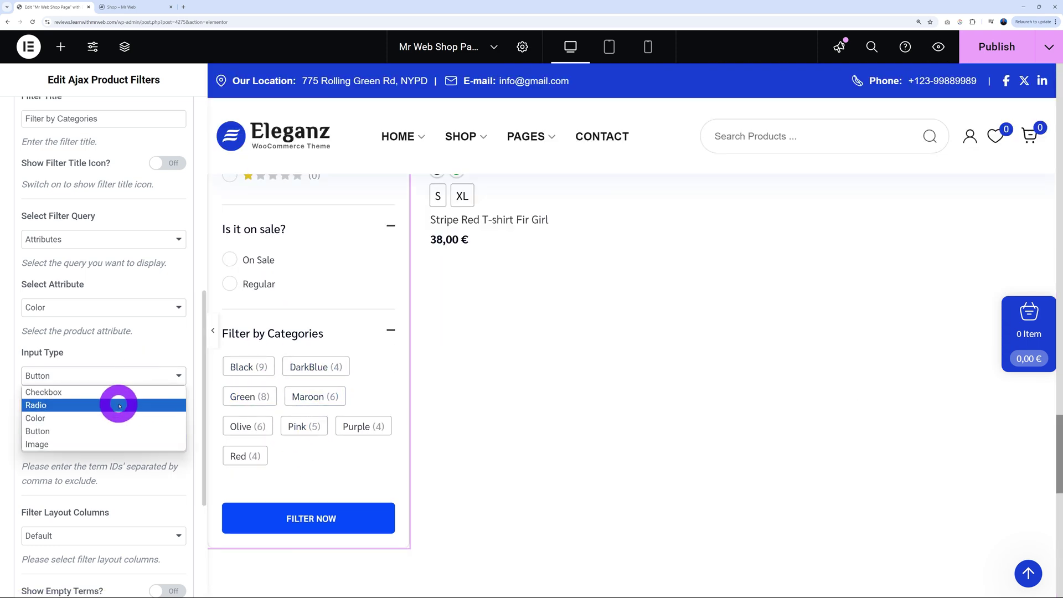
pyautogui.click(114, 404)
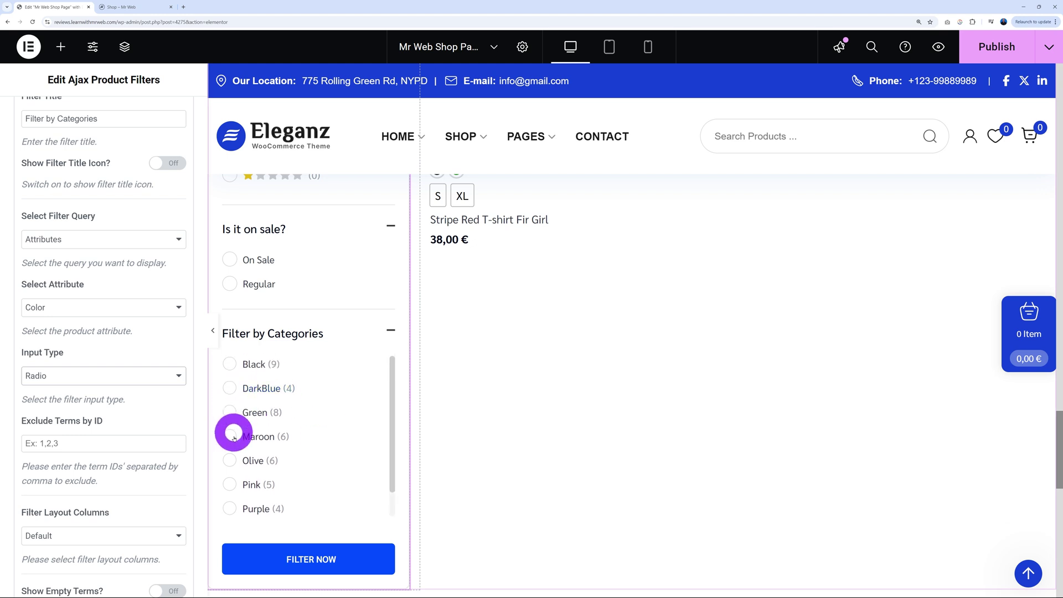
pyautogui.click(173, 376)
pyautogui.click(150, 344)
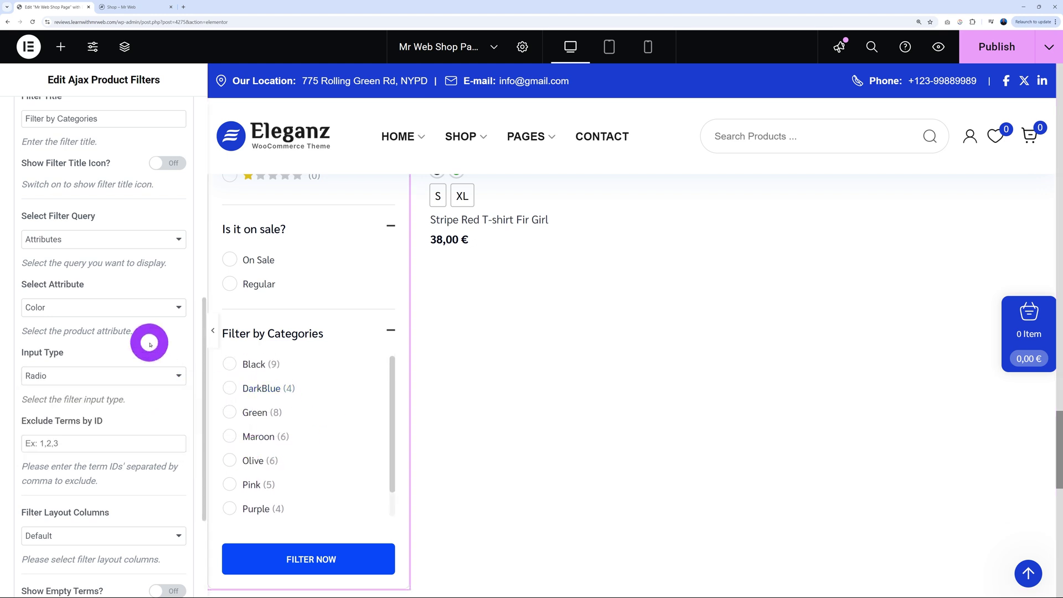
pyautogui.scroll(3, 148, 343)
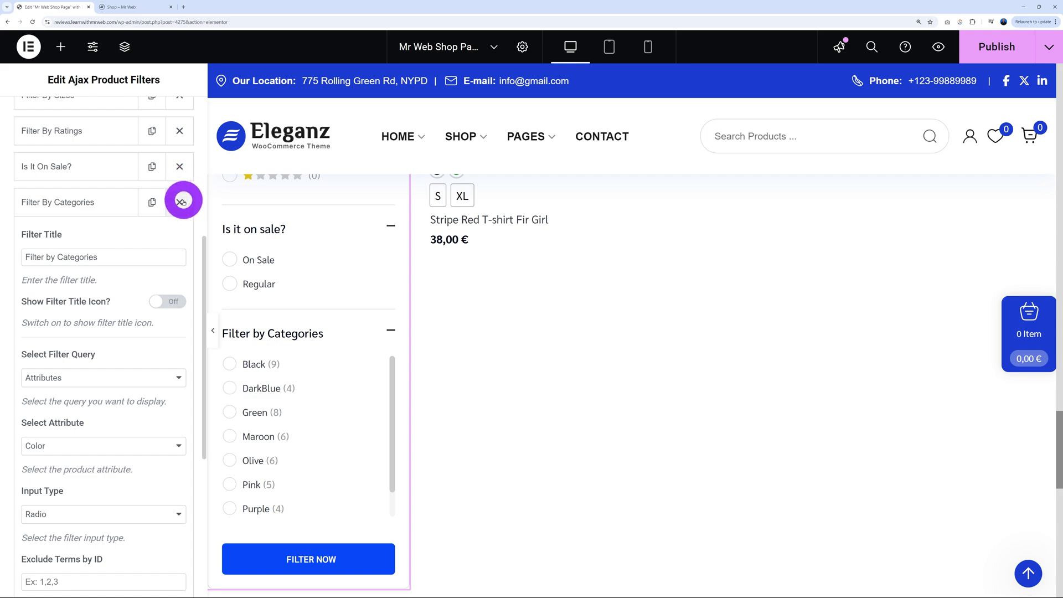
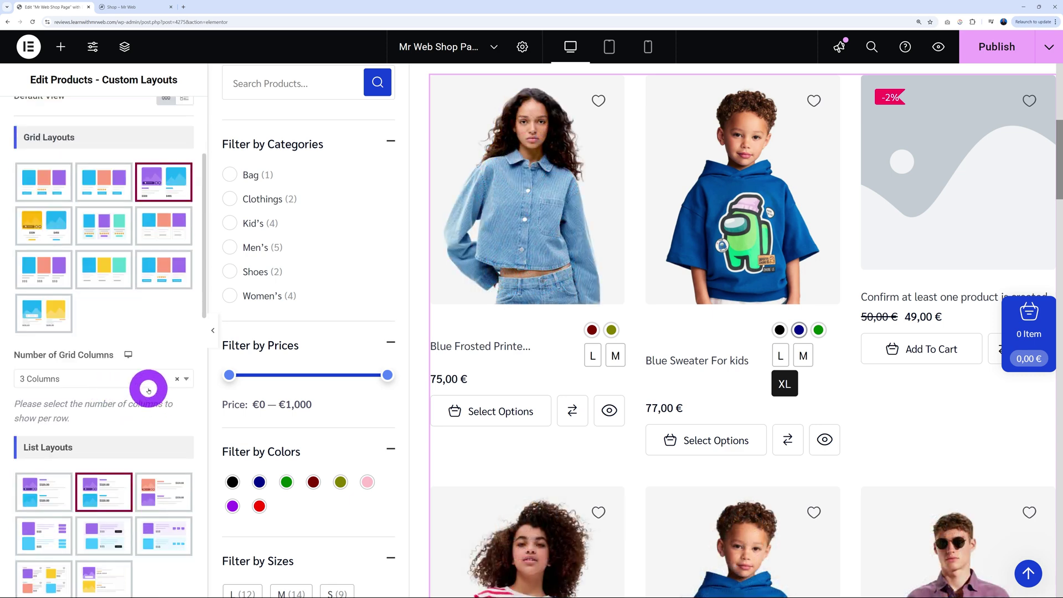
# Try 4 Columns and 2 Columns for the product grid, and set it back to 3 Columns
pyautogui.scroll(-1, 148, 390)
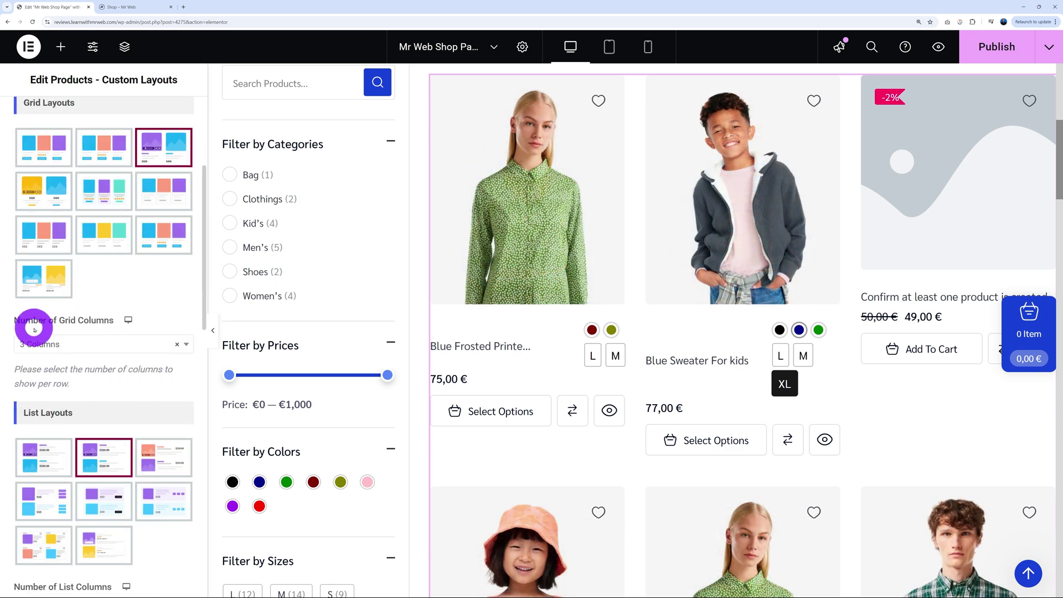
pyautogui.click(187, 346)
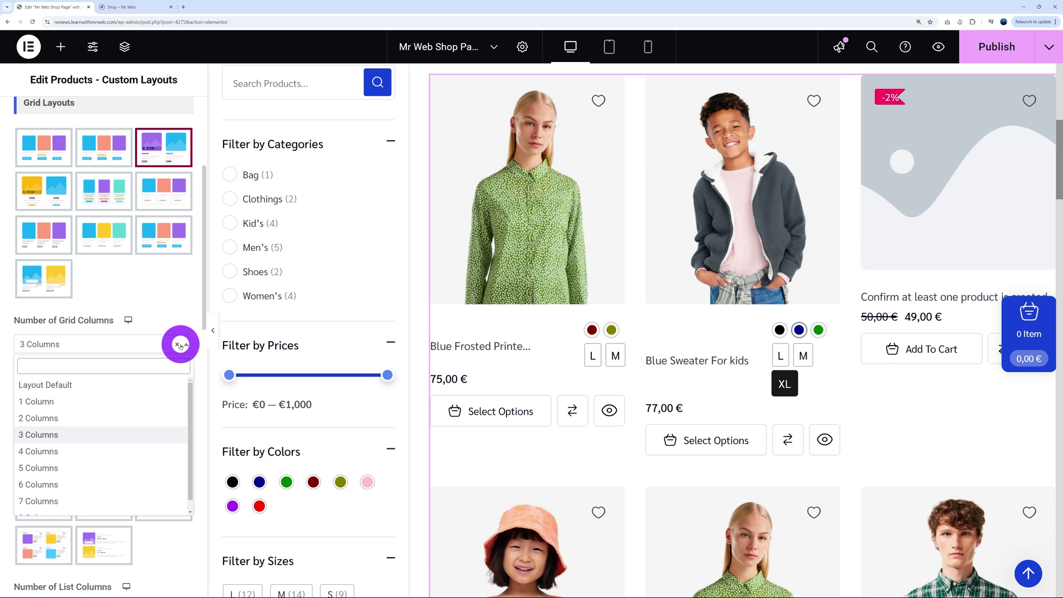
pyautogui.click(61, 450)
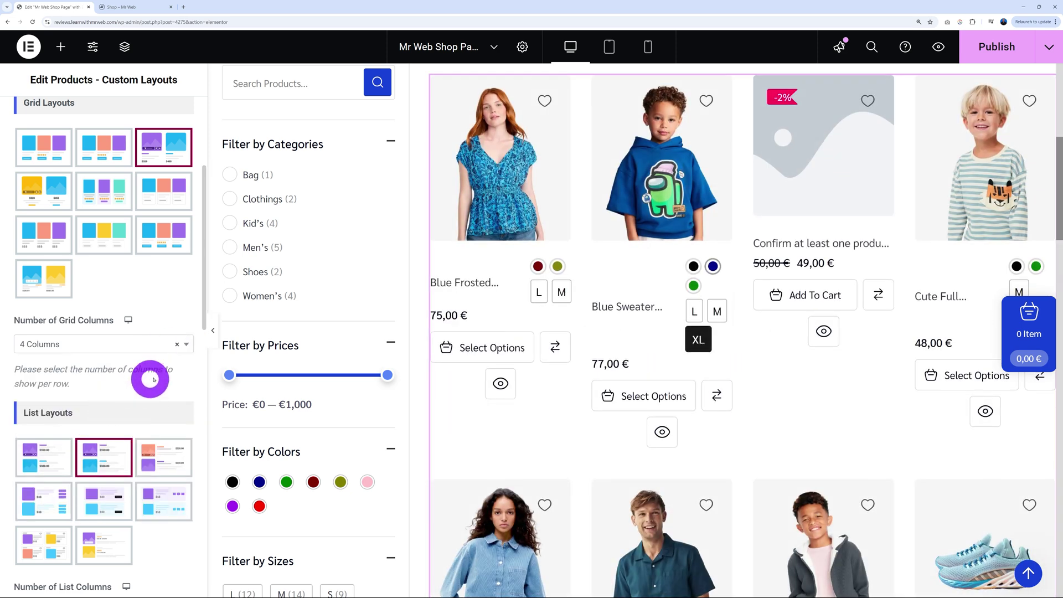
pyautogui.click(186, 345)
pyautogui.click(61, 418)
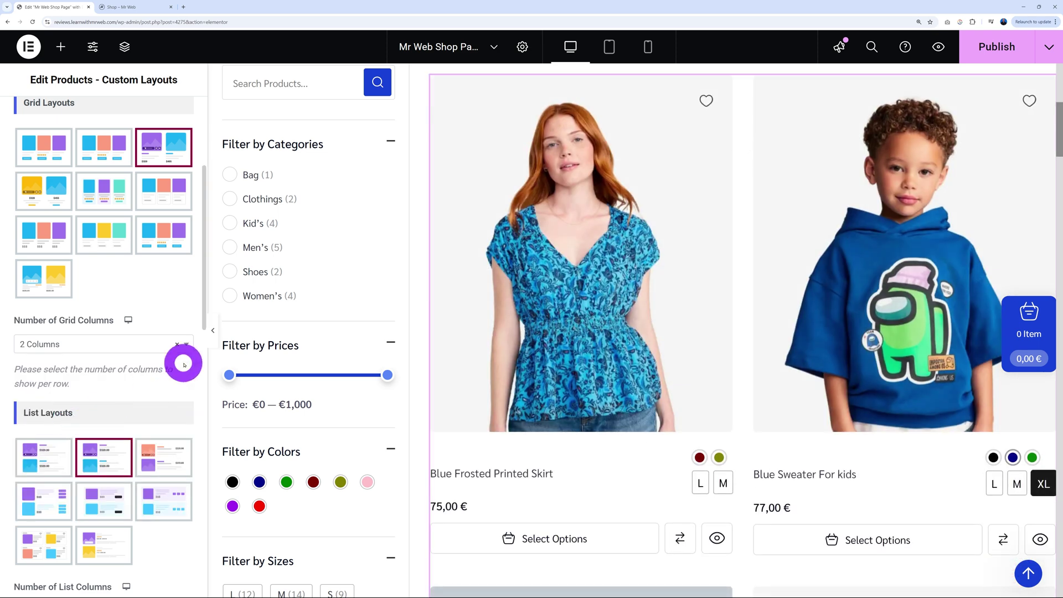
pyautogui.click(186, 344)
pyautogui.click(85, 434)
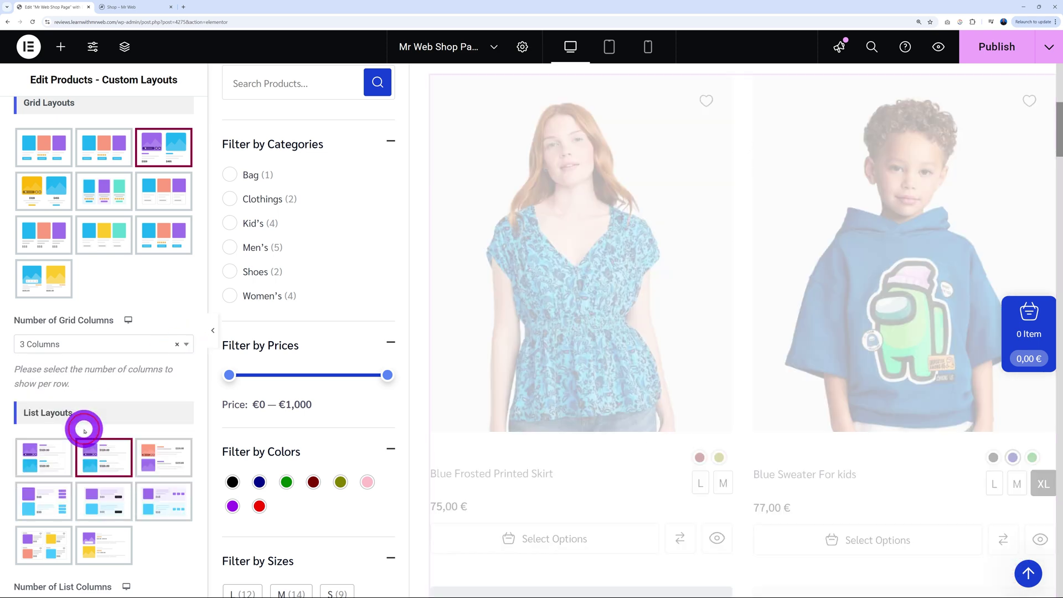
# Try the Preset 4 action button layout for the product grid and preview it on the first product
pyautogui.scroll(-4, 145, 377)
pyautogui.scroll(-5, 142, 302)
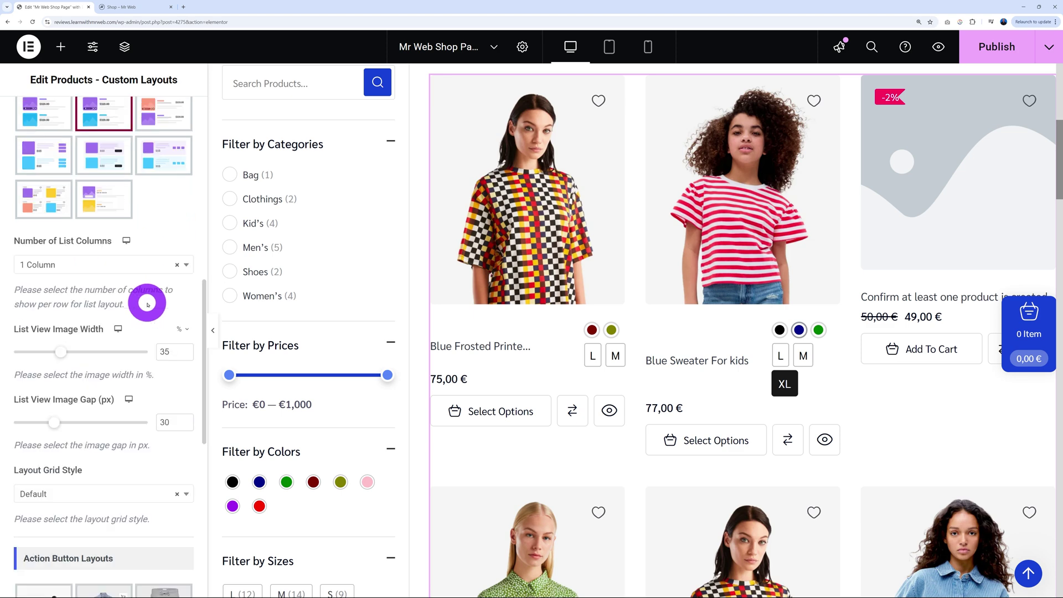
pyautogui.scroll(-3, 142, 443)
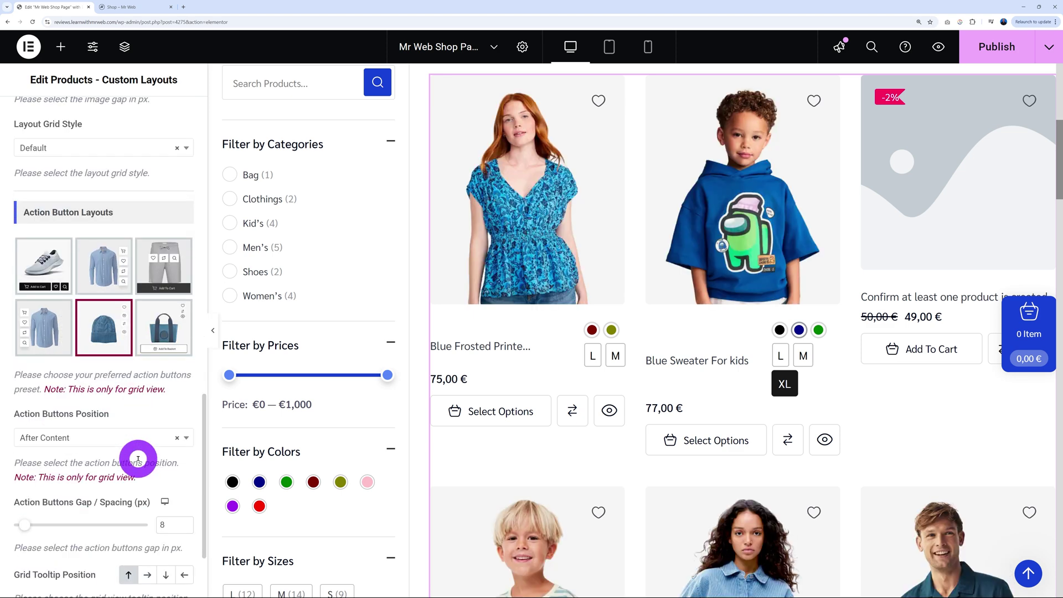
pyautogui.scroll(1, 111, 442)
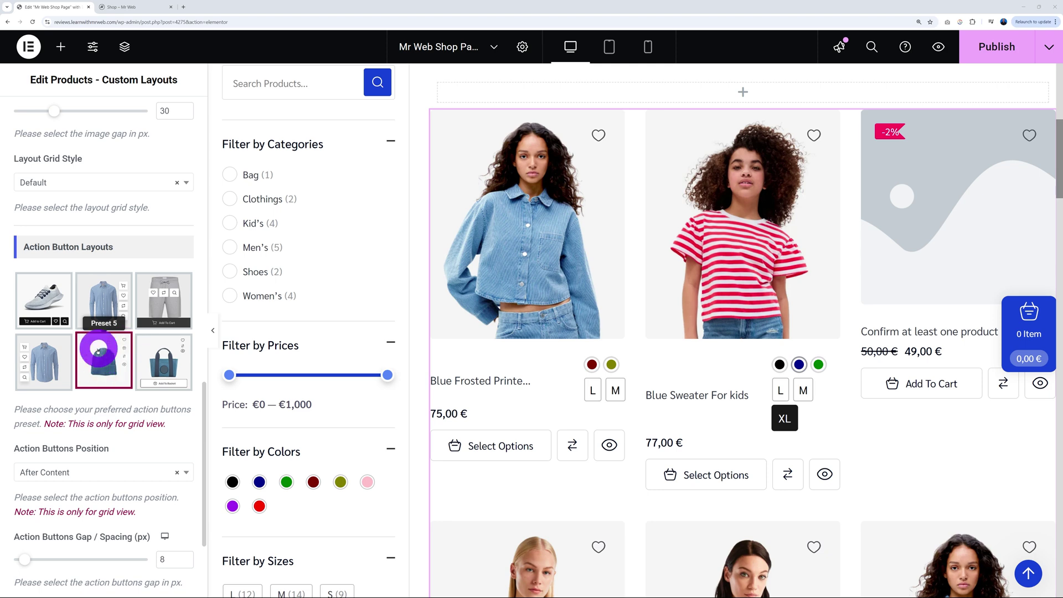
pyautogui.click(48, 362)
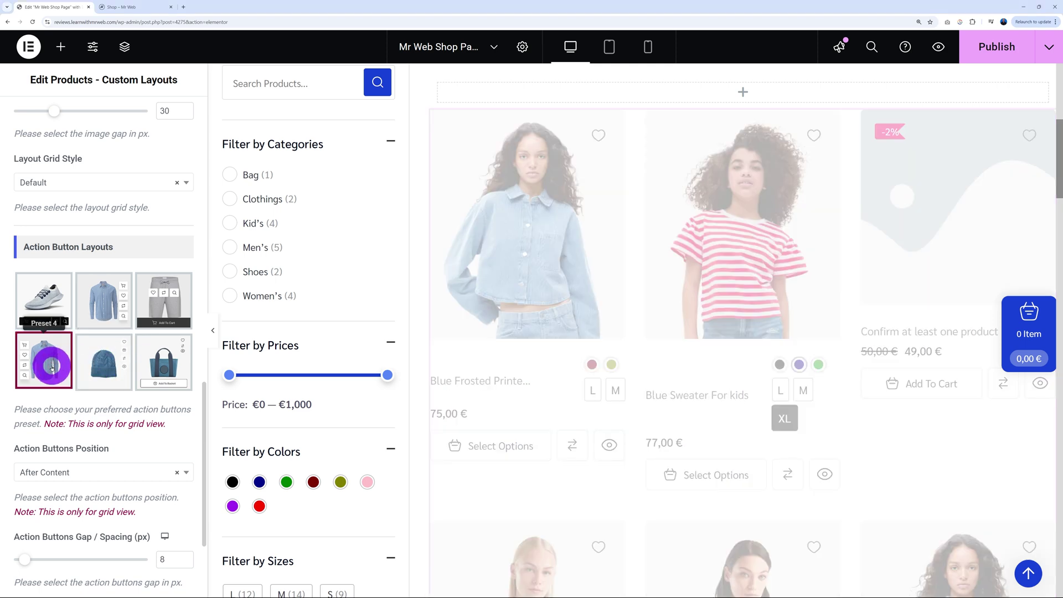
pyautogui.moveTo(519, 289)
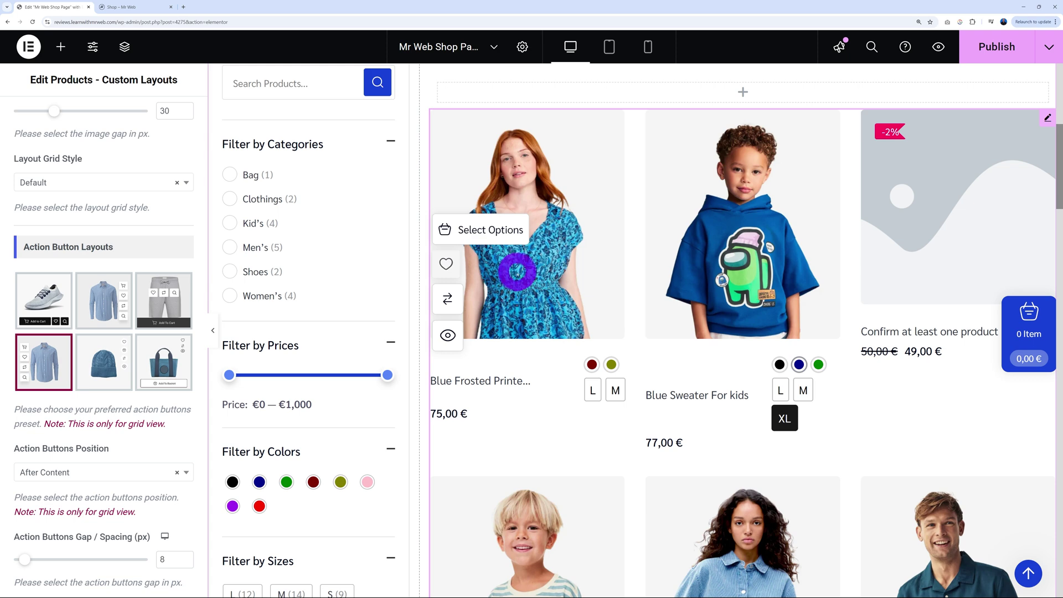
# Set the product grid's action button layout to Preset 6 and preview it on the first product
pyautogui.click(163, 363)
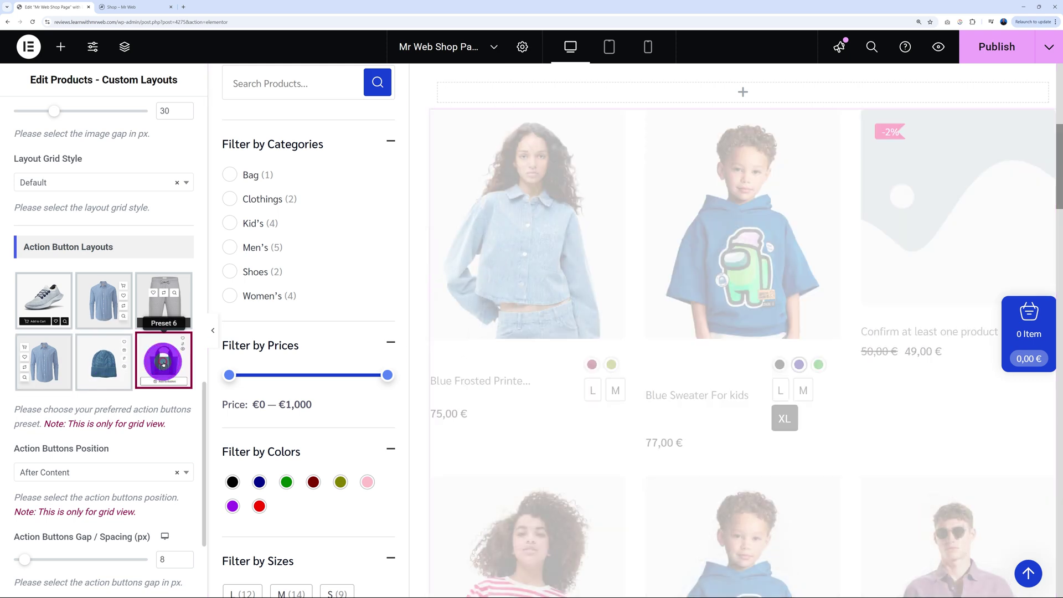
pyautogui.moveTo(560, 247)
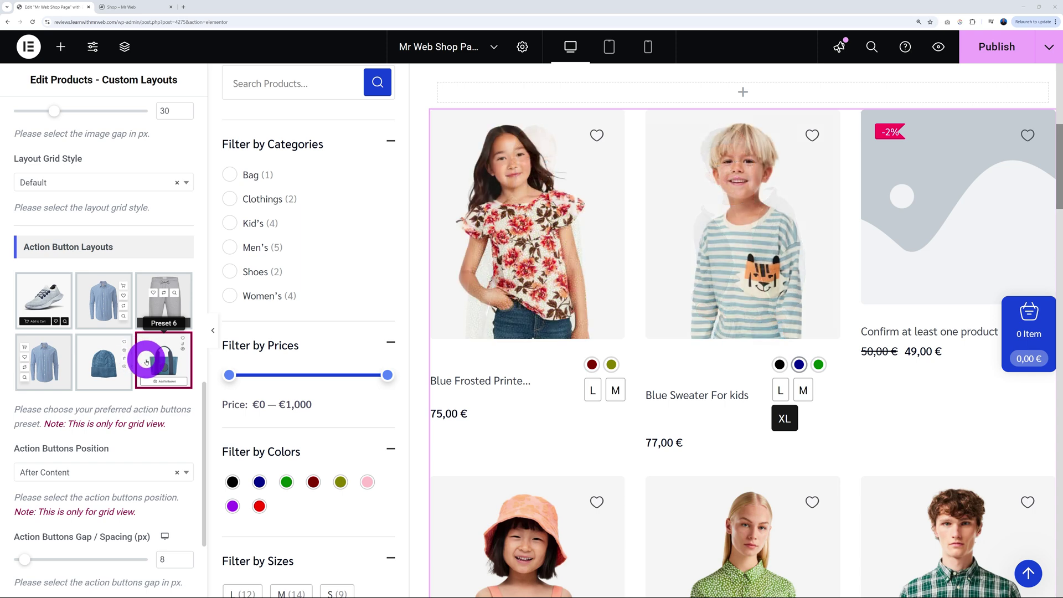
pyautogui.scroll(-3, 135, 357)
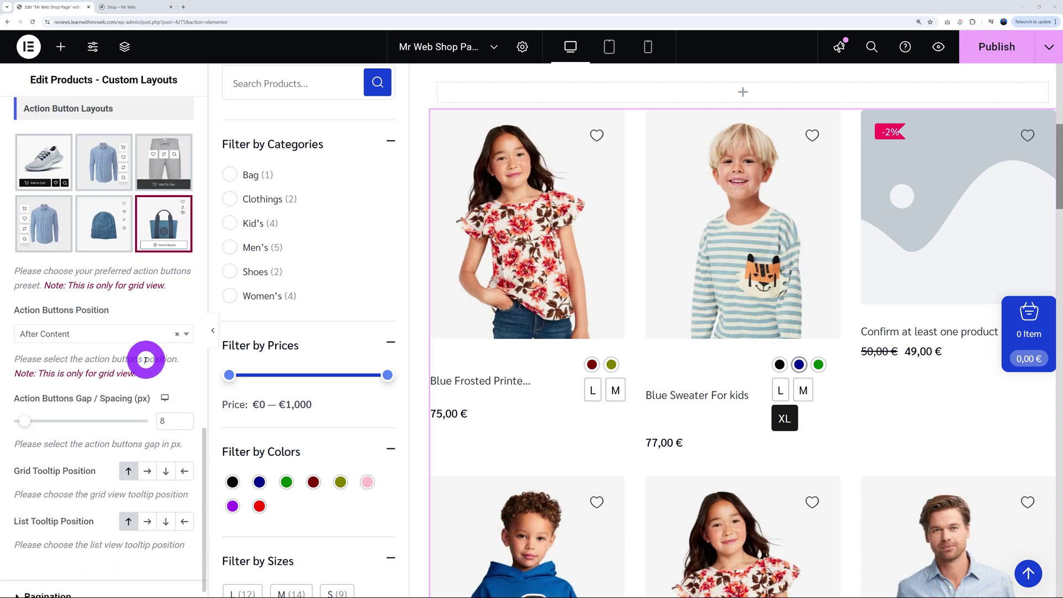
pyautogui.scroll(-1, 145, 359)
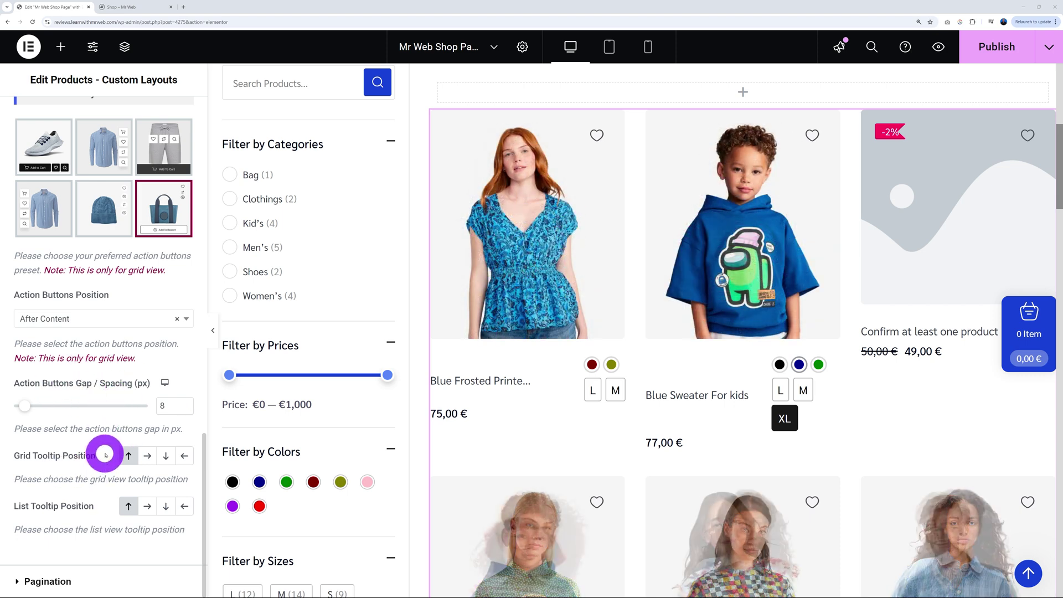
# Examine the product widget's content visibility and variation swatch settings, and its style options
pyautogui.scroll(15, 105, 455)
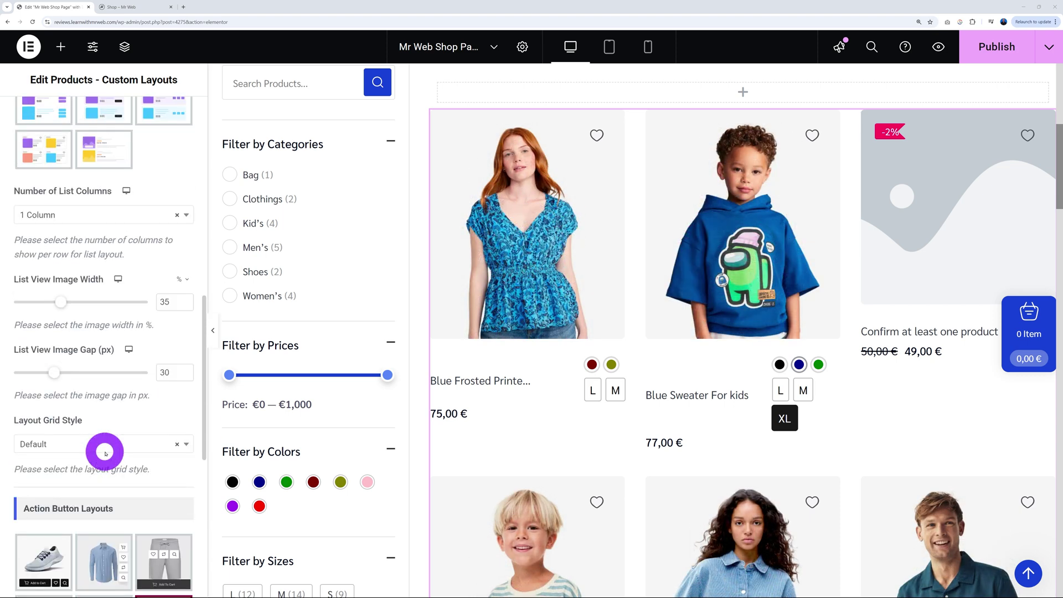
pyautogui.scroll(3, 105, 453)
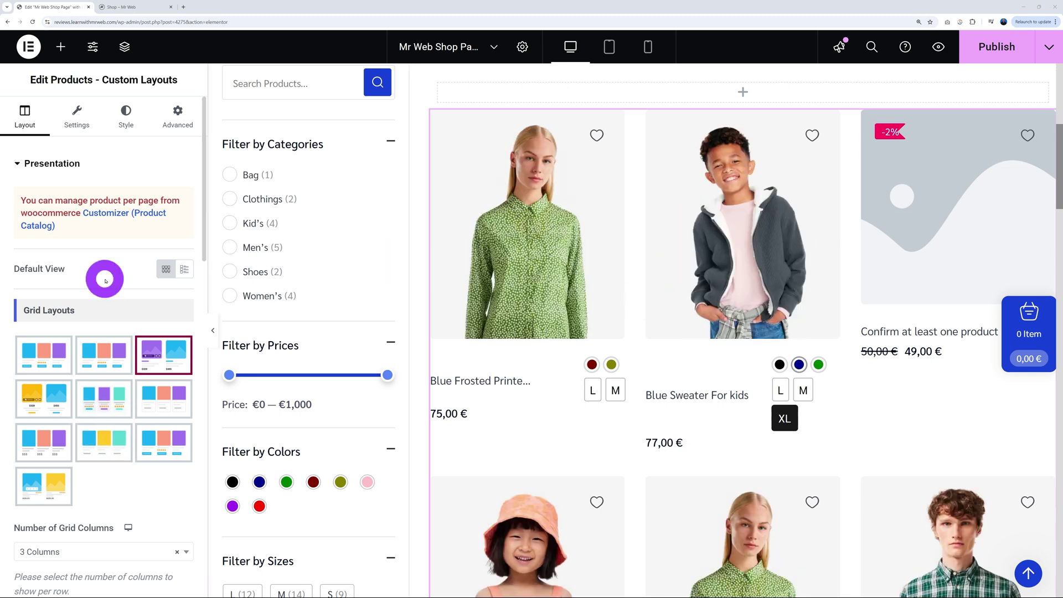
pyautogui.click(76, 117)
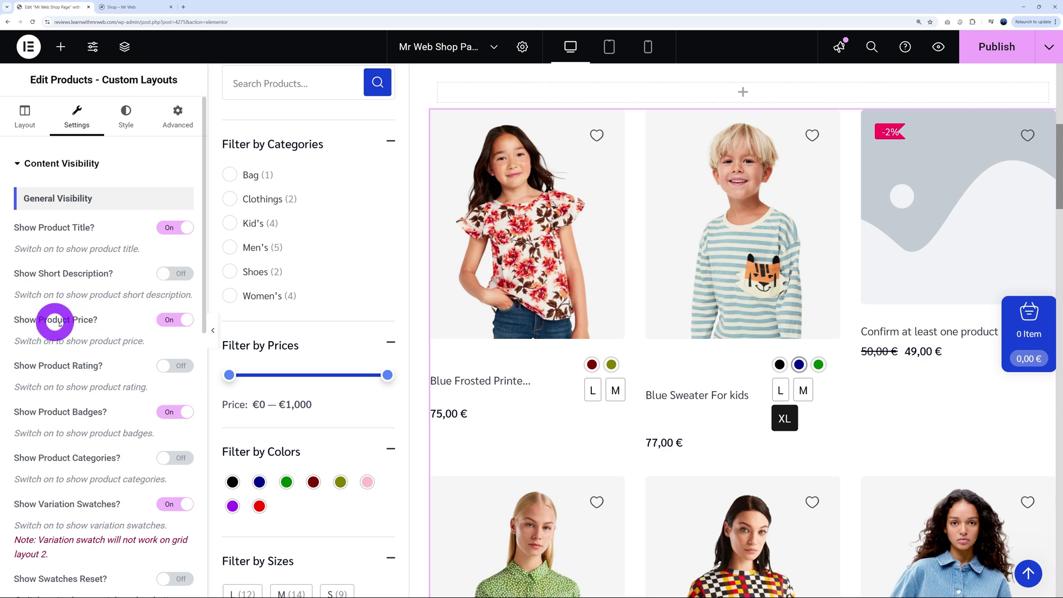
pyautogui.scroll(-1, 136, 352)
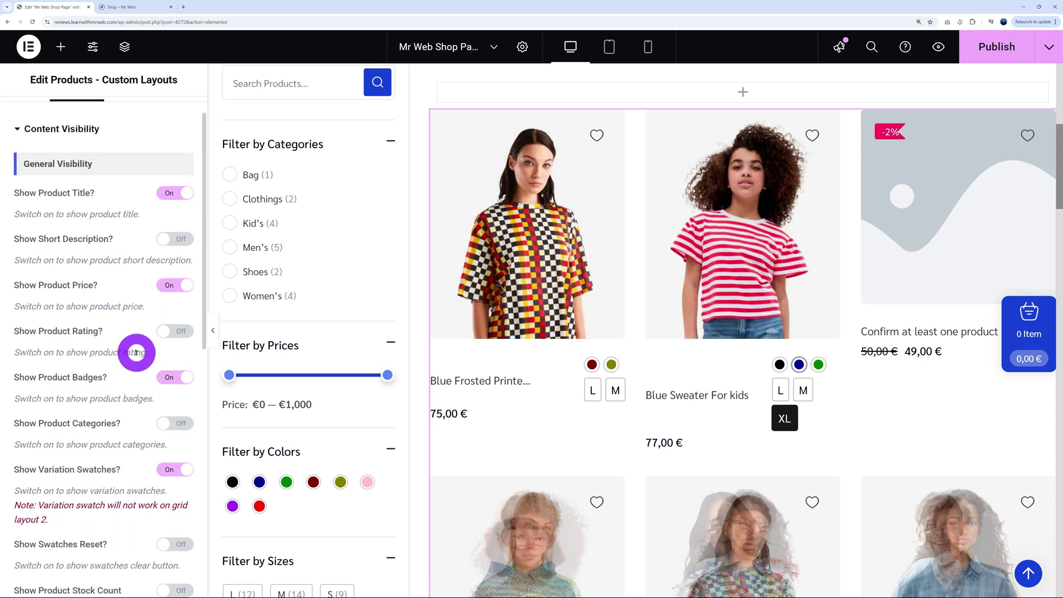
pyautogui.scroll(-5, 136, 353)
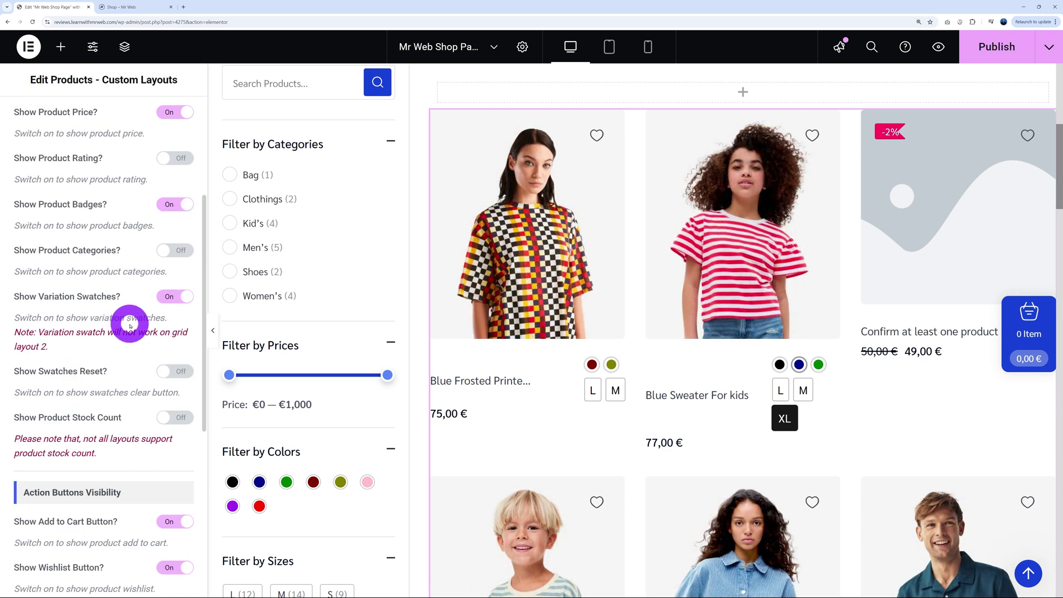
pyautogui.scroll(-2, 129, 324)
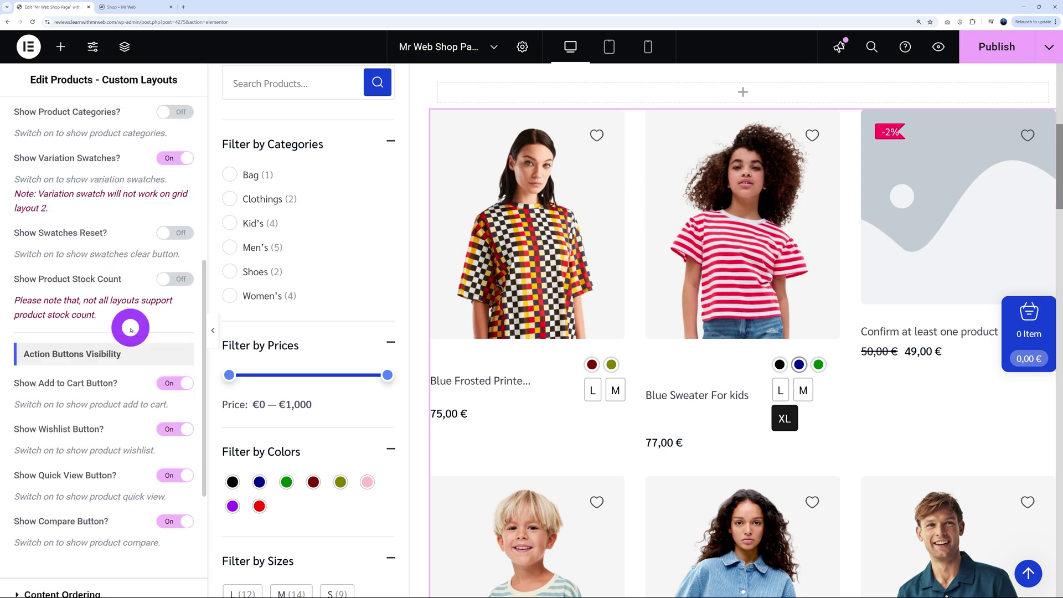
pyautogui.scroll(-4, 130, 330)
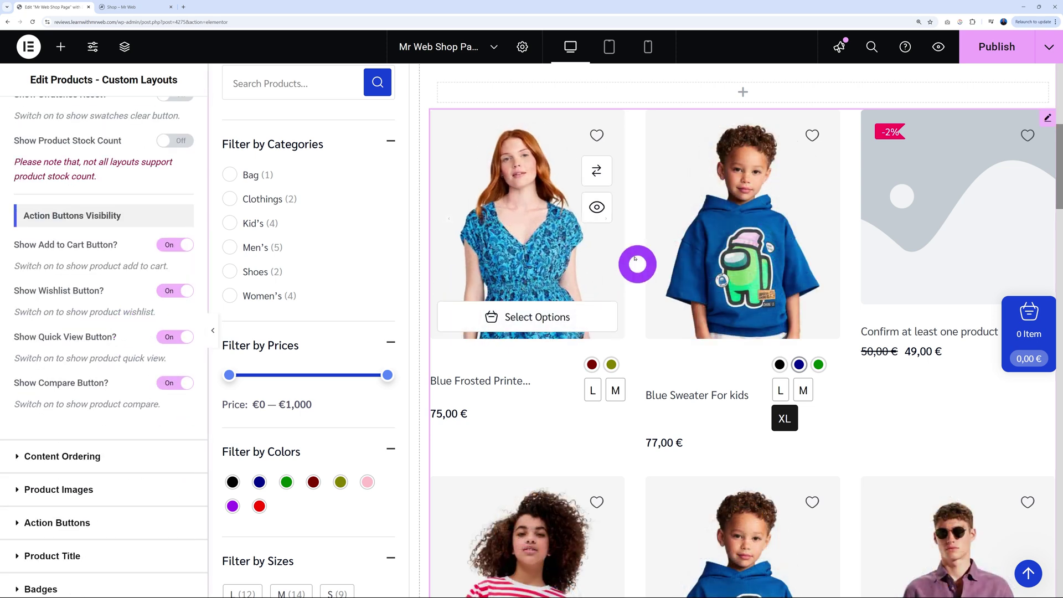
pyautogui.scroll(-2, 97, 350)
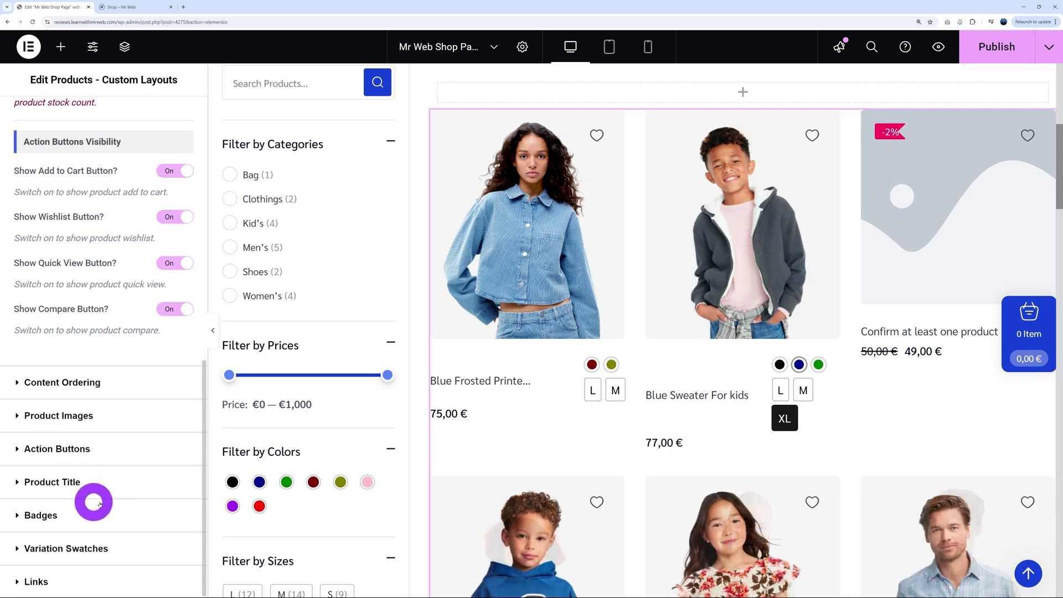
pyautogui.click(14, 548)
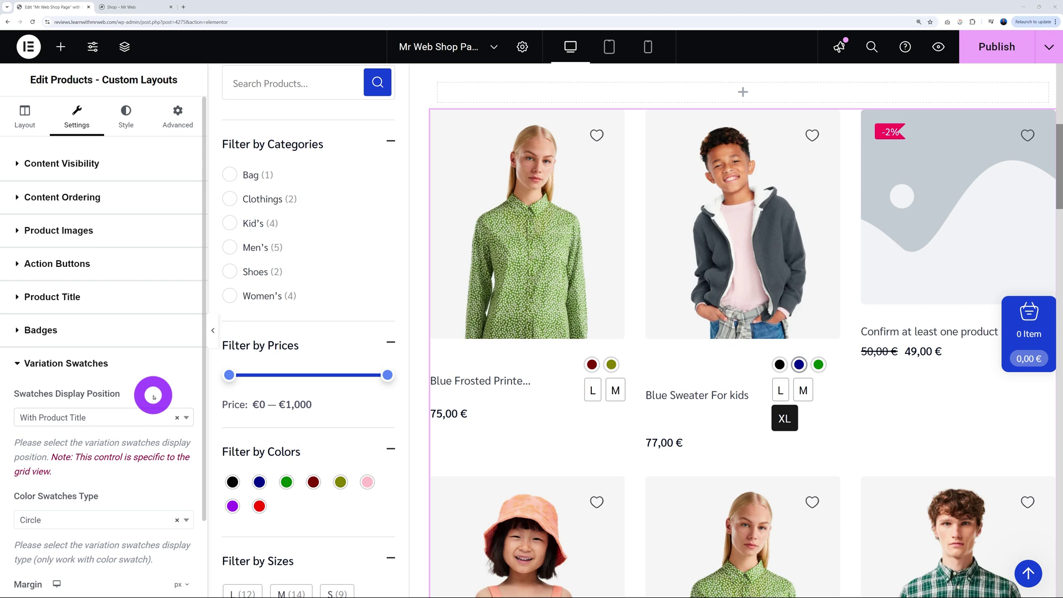
pyautogui.click(122, 133)
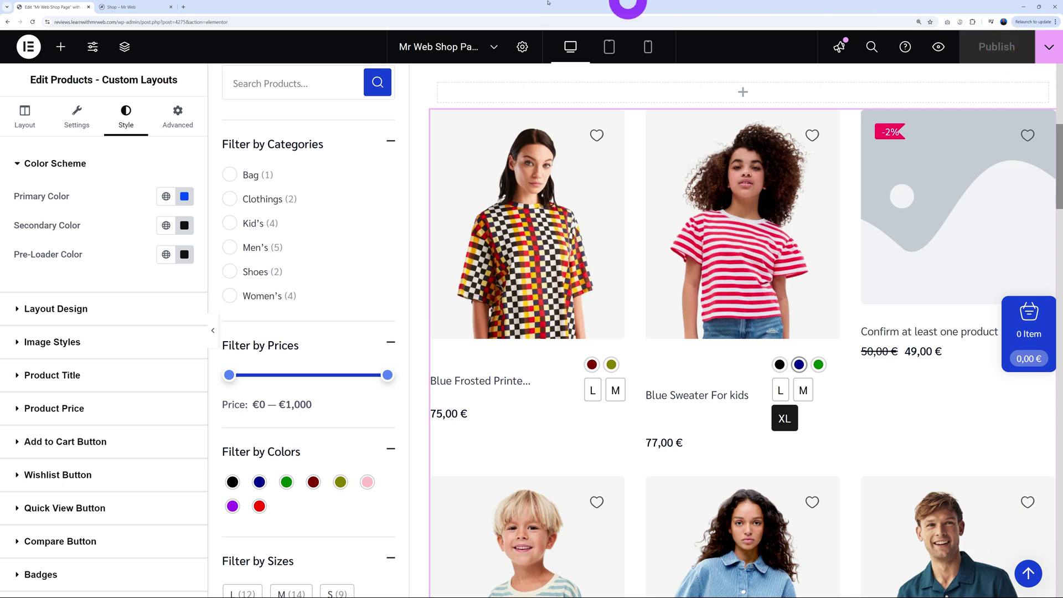
# Switch to the live Shop page and reload it to check the custom layout
pyautogui.click(135, 8)
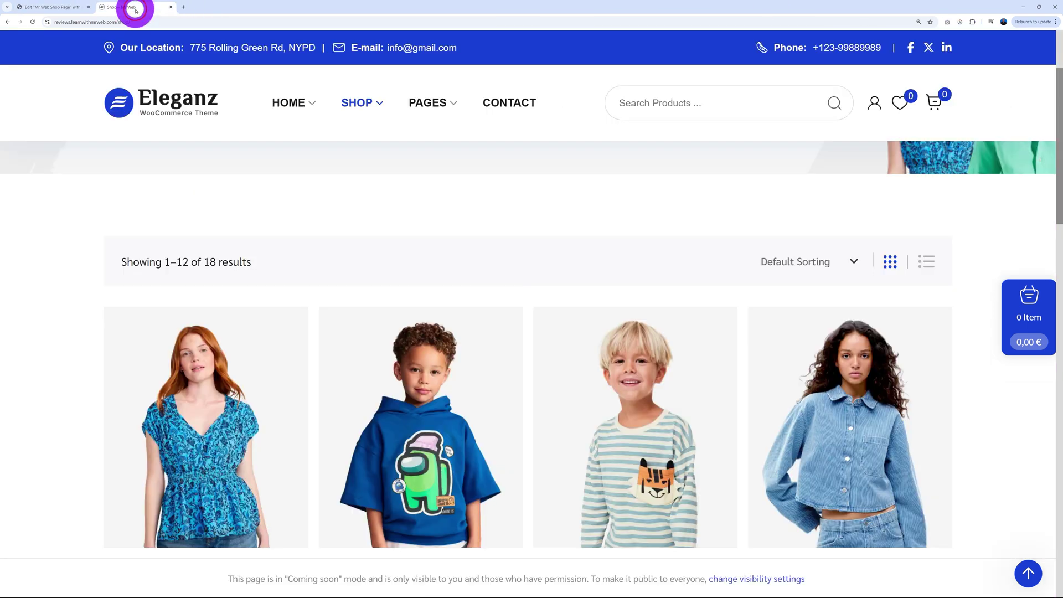
pyautogui.click(33, 21)
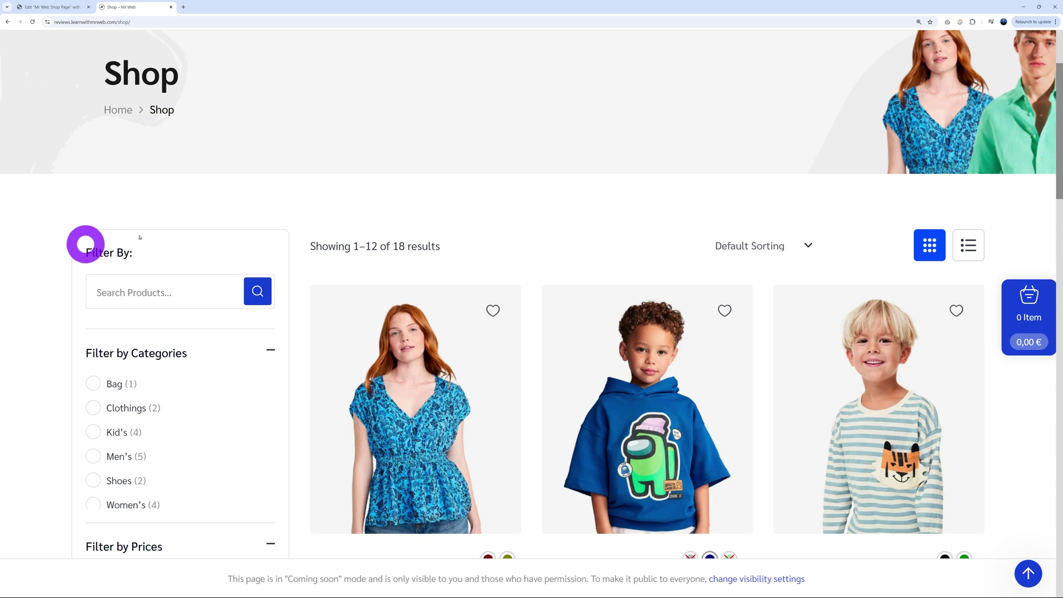
# Examine the filter sidebar and product grid down the live Shop page
pyautogui.scroll(-5, 85, 374)
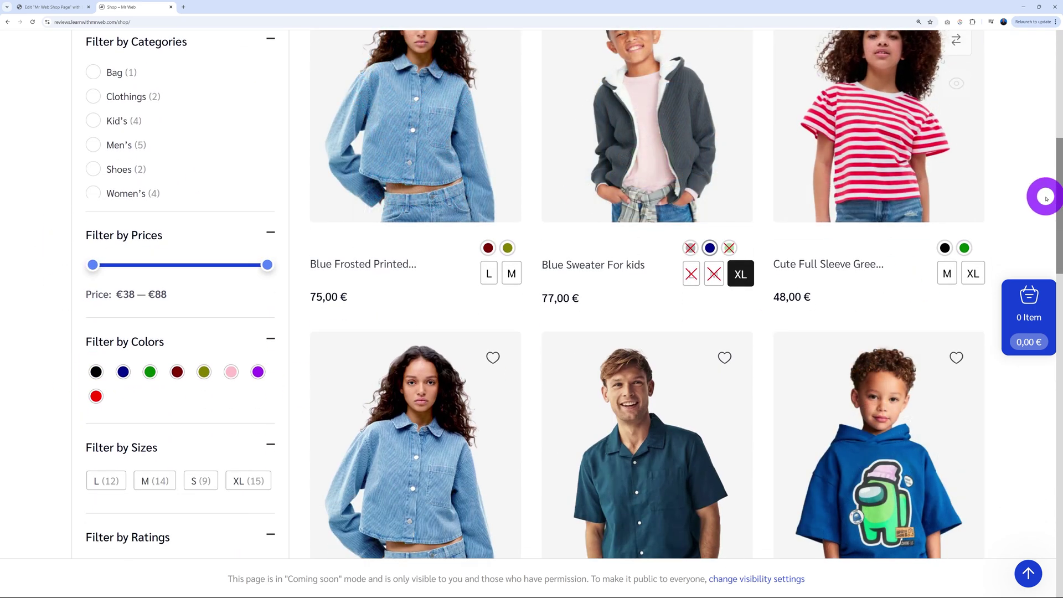
pyautogui.scroll(4, 1039, 199)
pyautogui.scroll(1, 1040, 203)
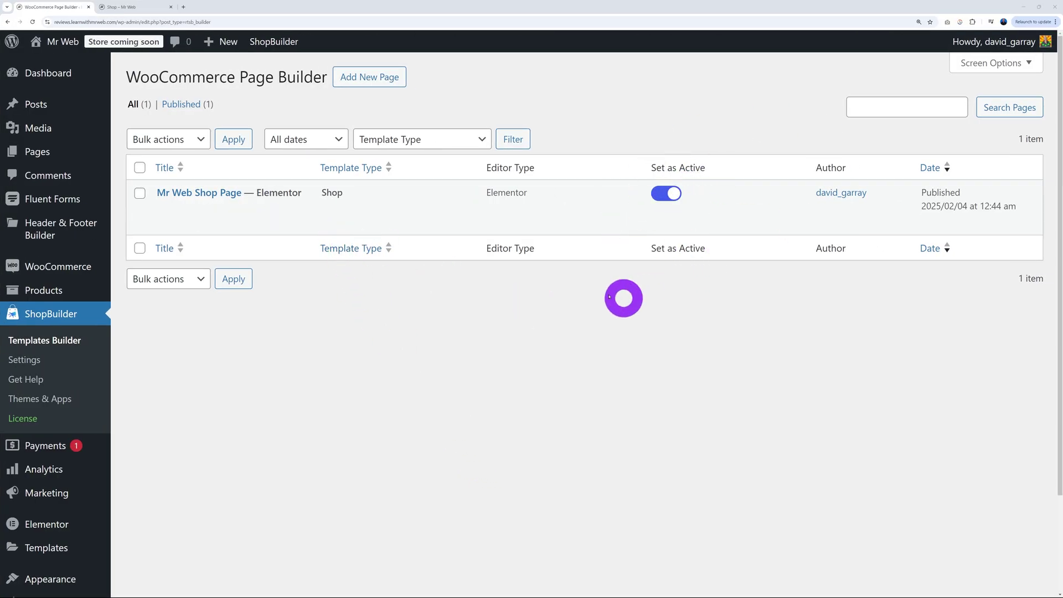
# Start a new page template of type Product Page and apply it to Selected Products
pyautogui.click(392, 79)
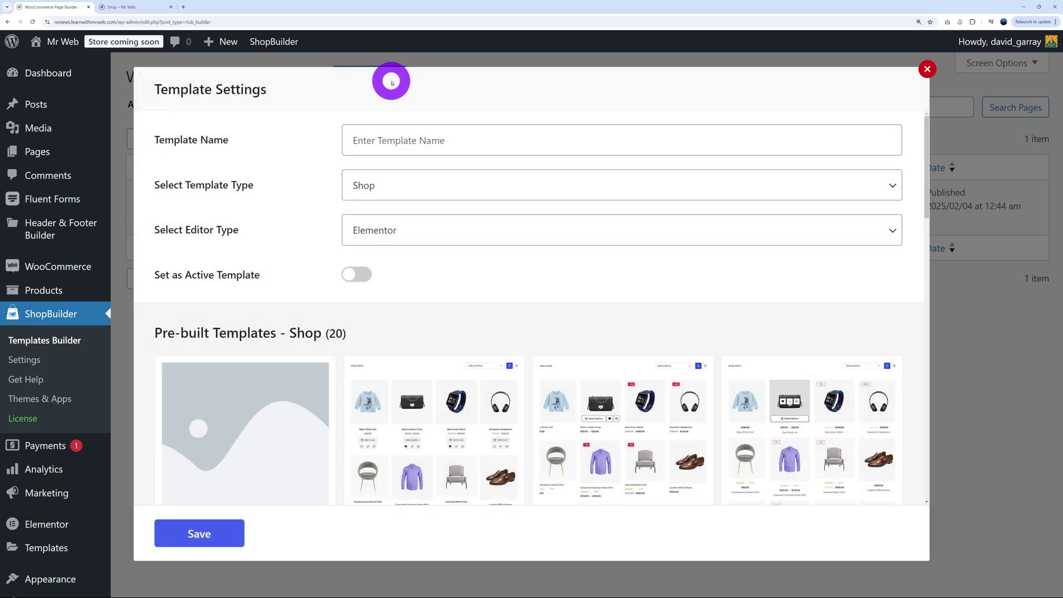
pyautogui.click(432, 191)
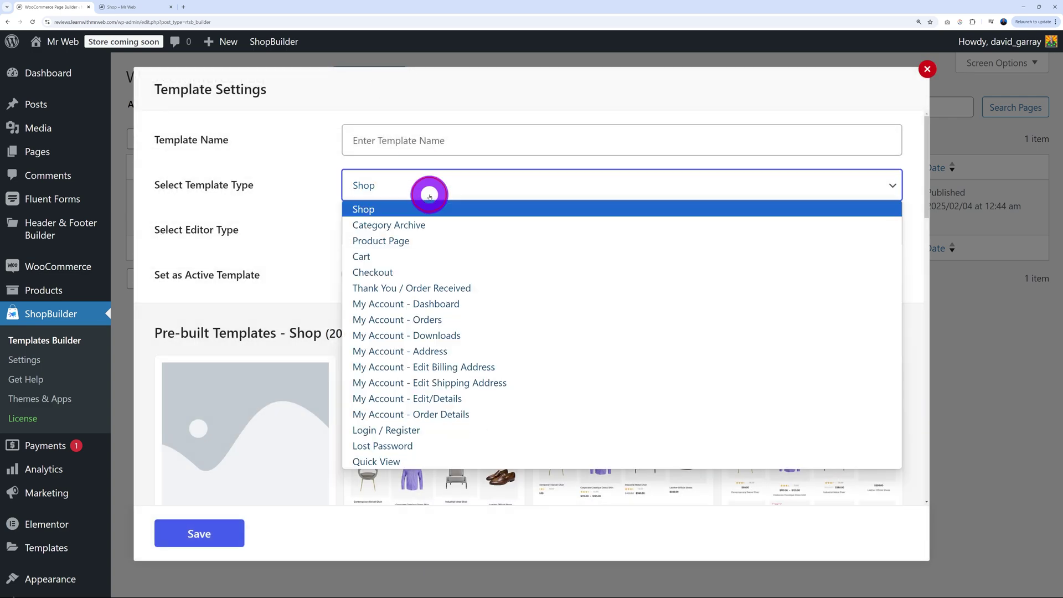
pyautogui.click(432, 240)
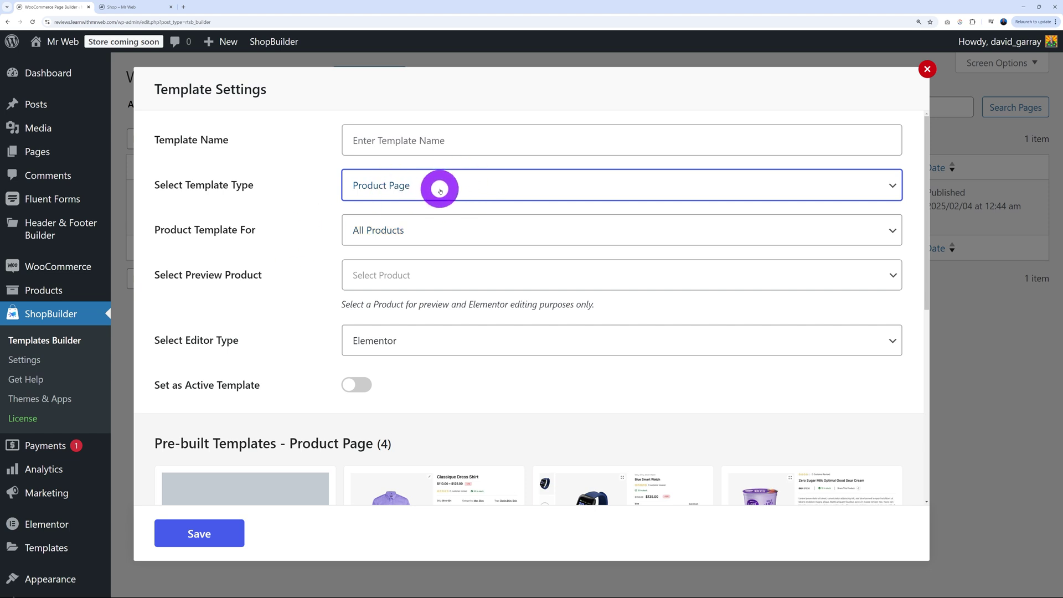
pyautogui.click(846, 234)
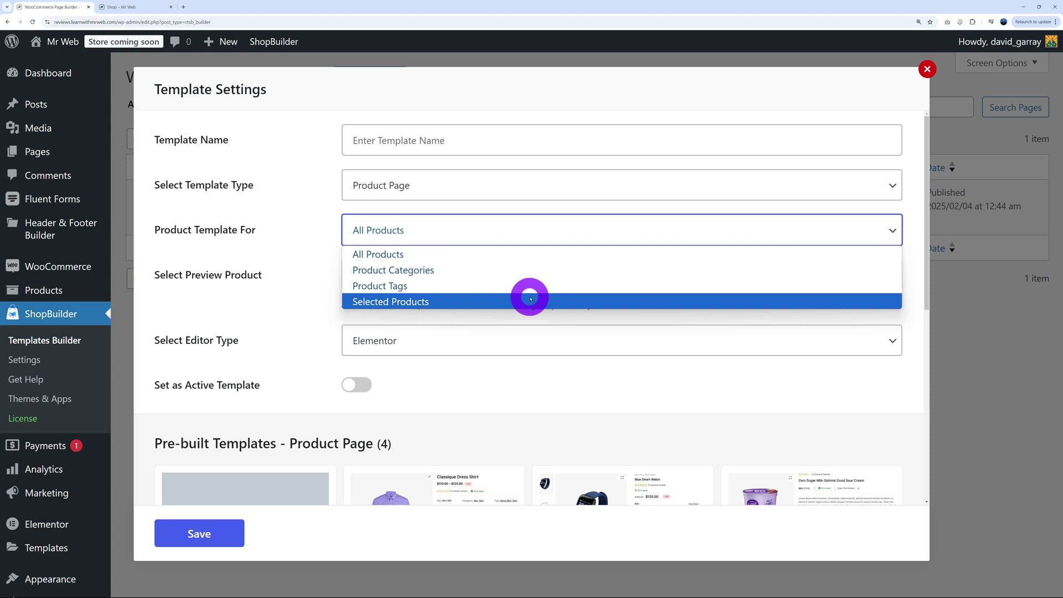
pyautogui.click(529, 300)
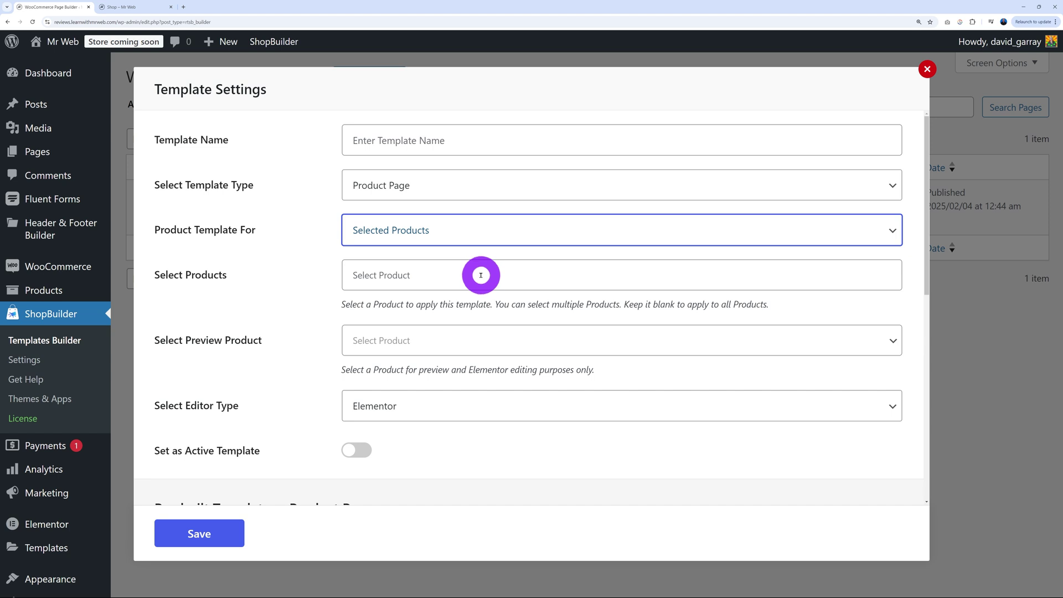
# Open the Blue Frosted Printed Skirt product from the live Shop page and examine its product page layout
pyautogui.click(119, 7)
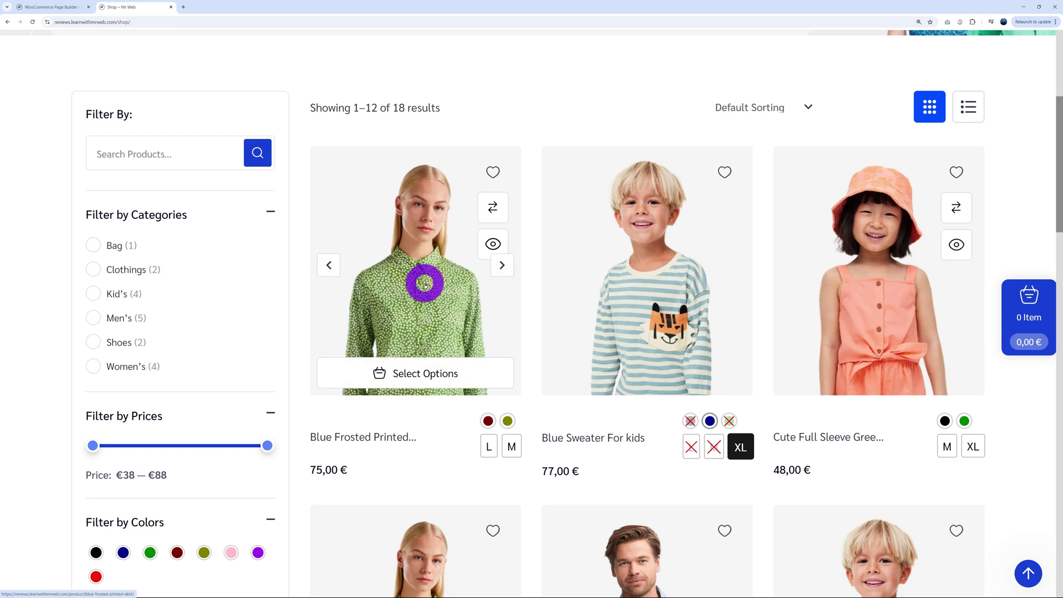
pyautogui.scroll(-5, 901, 340)
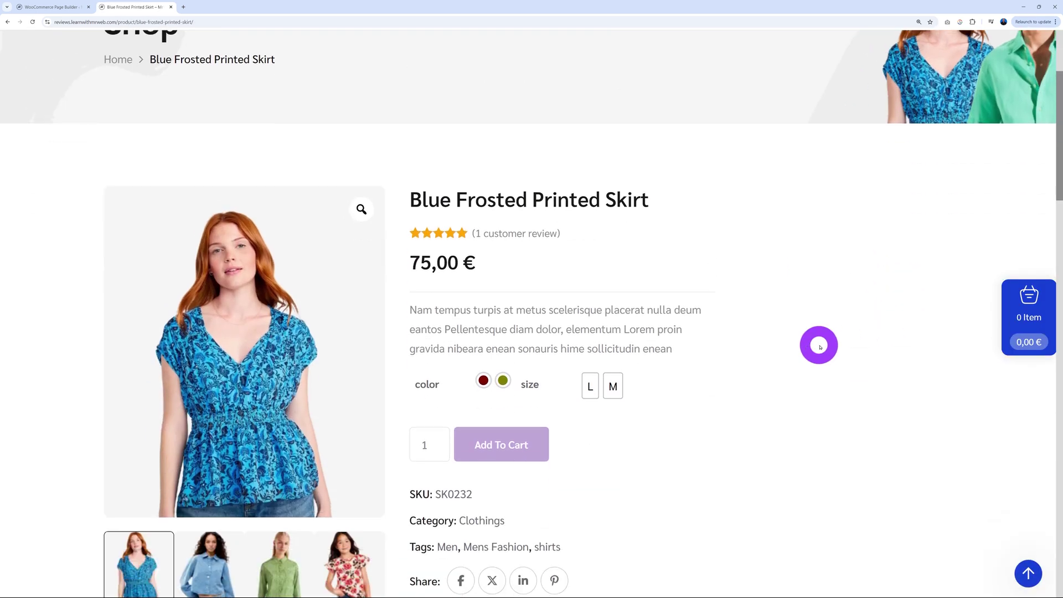
pyautogui.scroll(1, 819, 345)
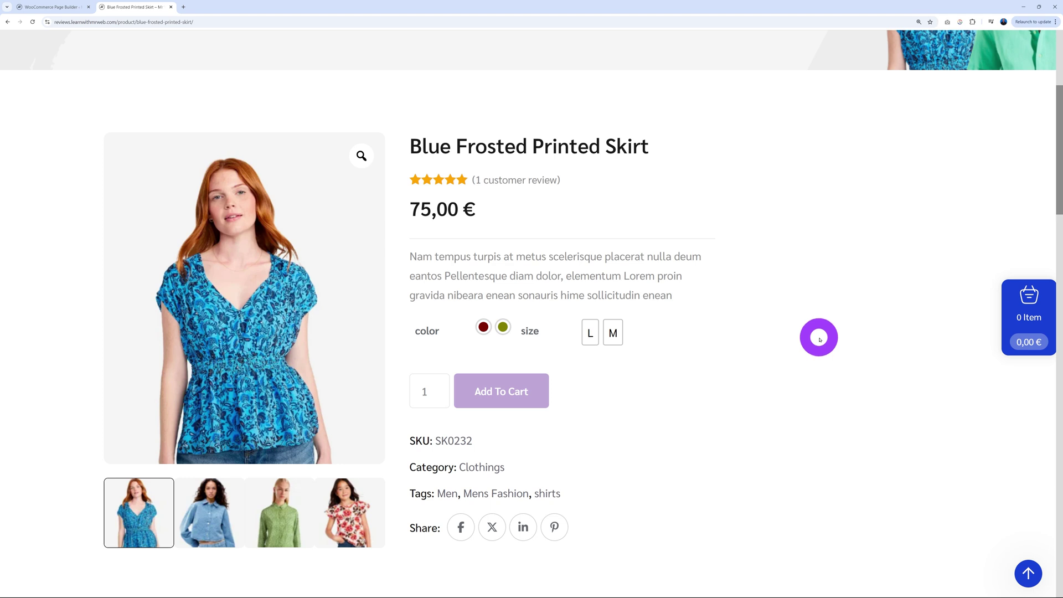
pyautogui.scroll(1, 810, 332)
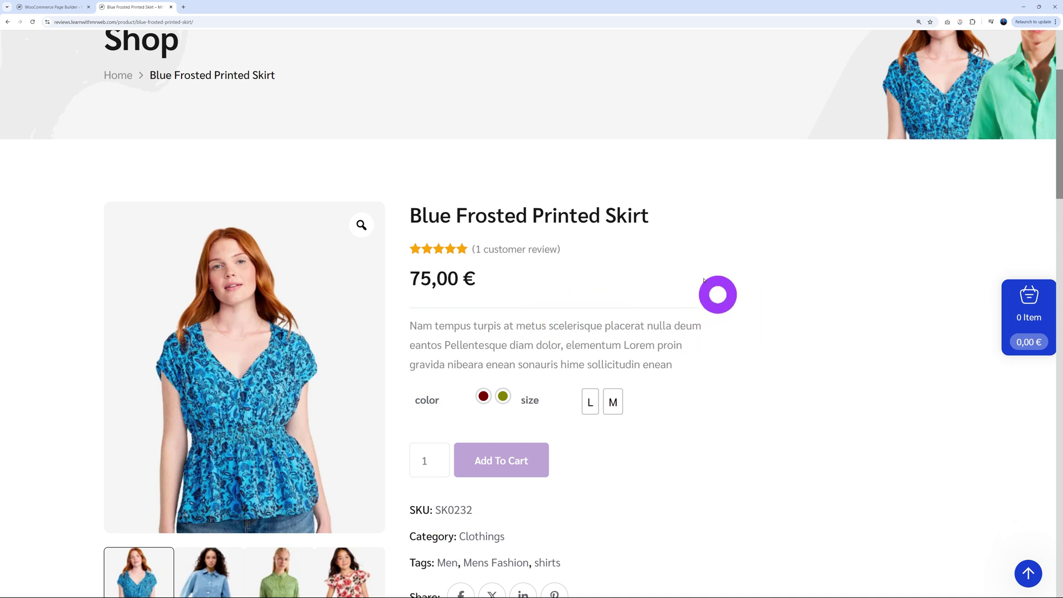
# Return to the new template's settings and change its type to Category Archive
pyautogui.click(53, 7)
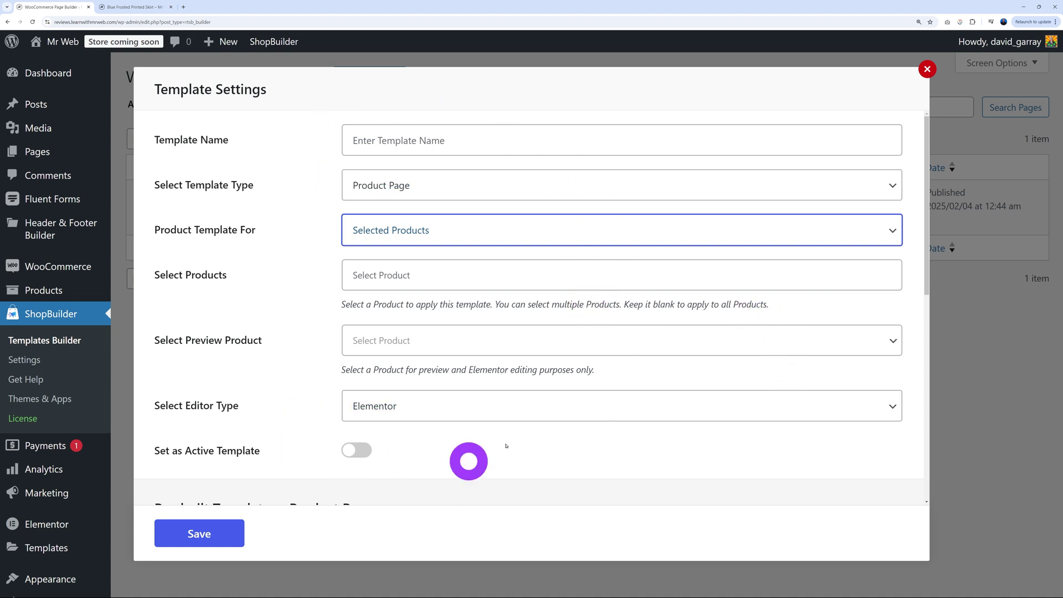
pyautogui.click(442, 188)
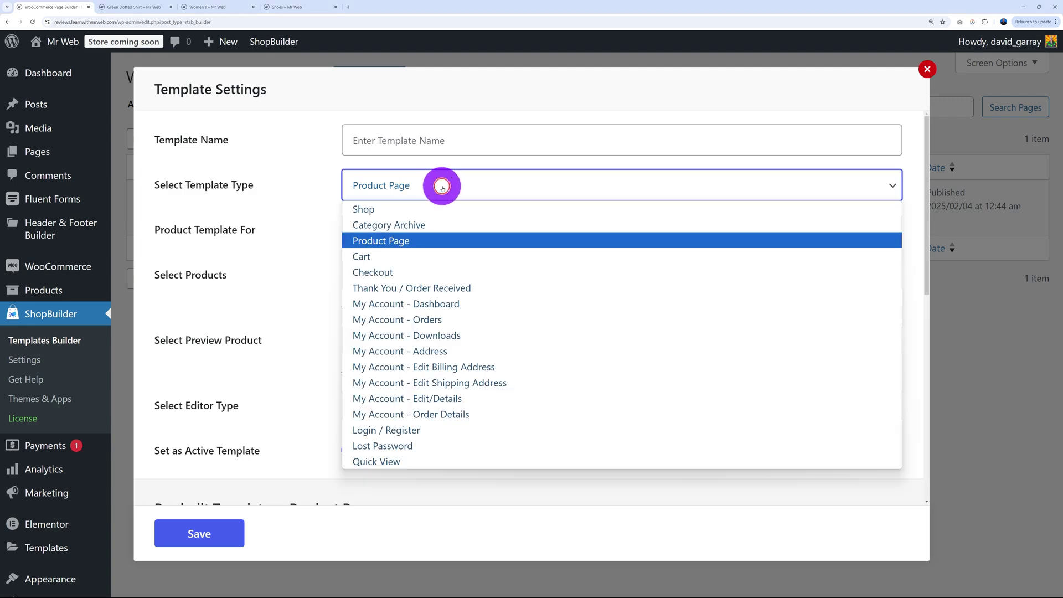
pyautogui.click(425, 226)
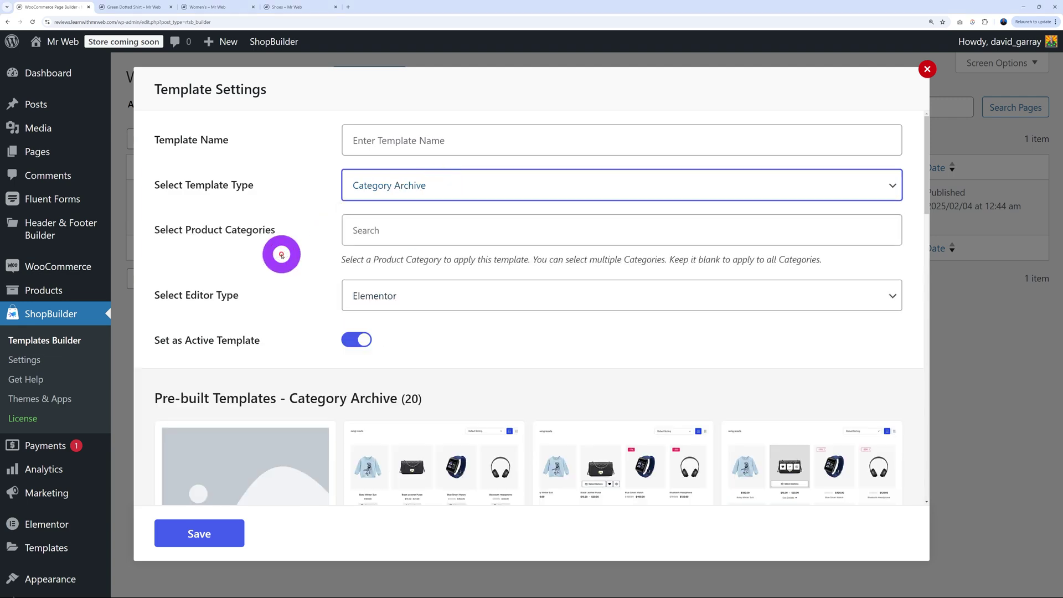
# Compare the live Women's and Shoes category pages to see their current archive layouts
pyautogui.click(218, 6)
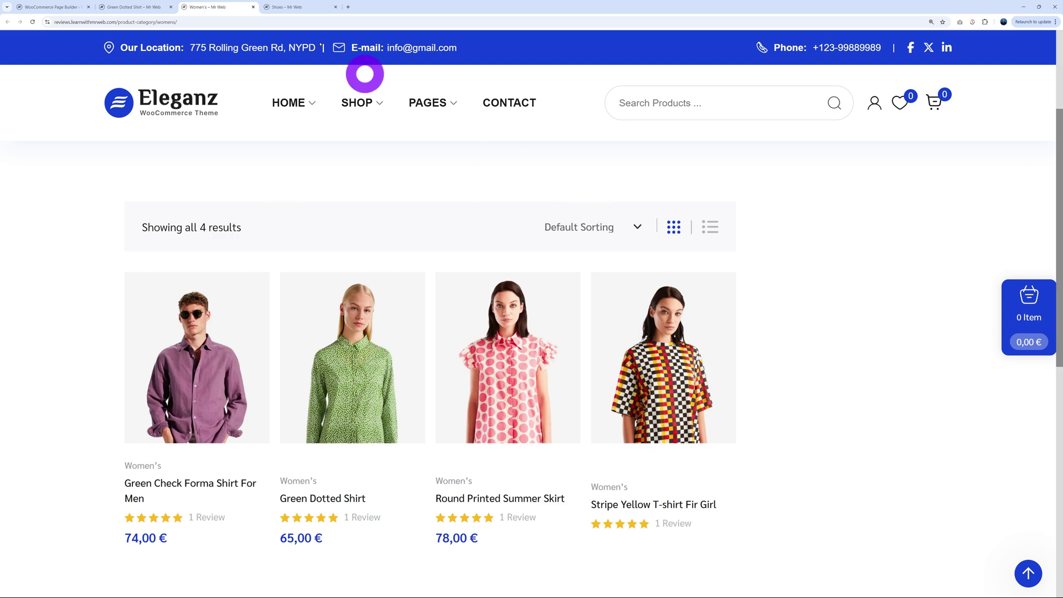
pyautogui.click(288, 7)
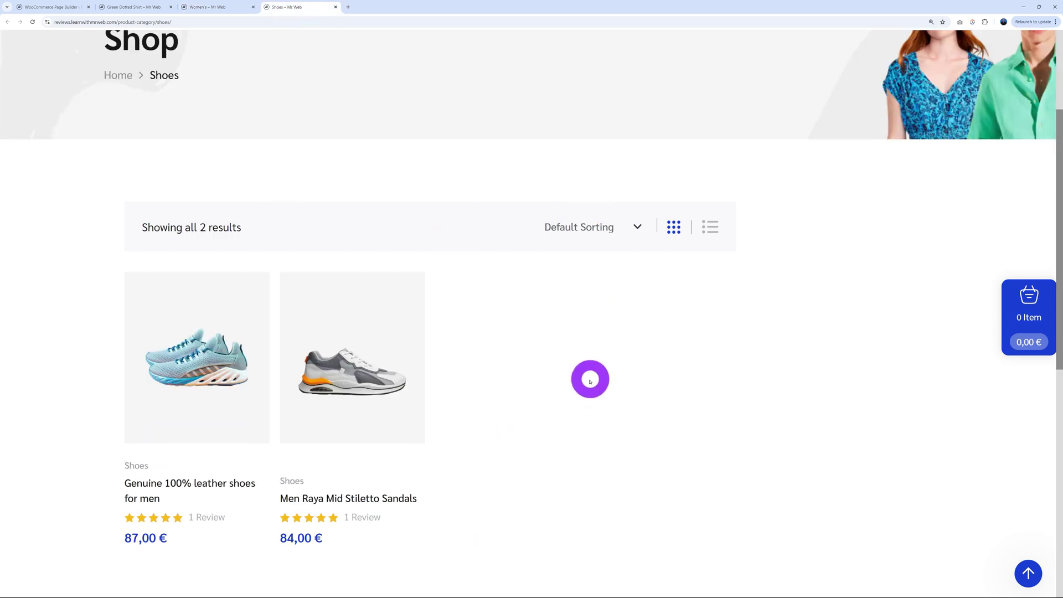
pyautogui.click(218, 7)
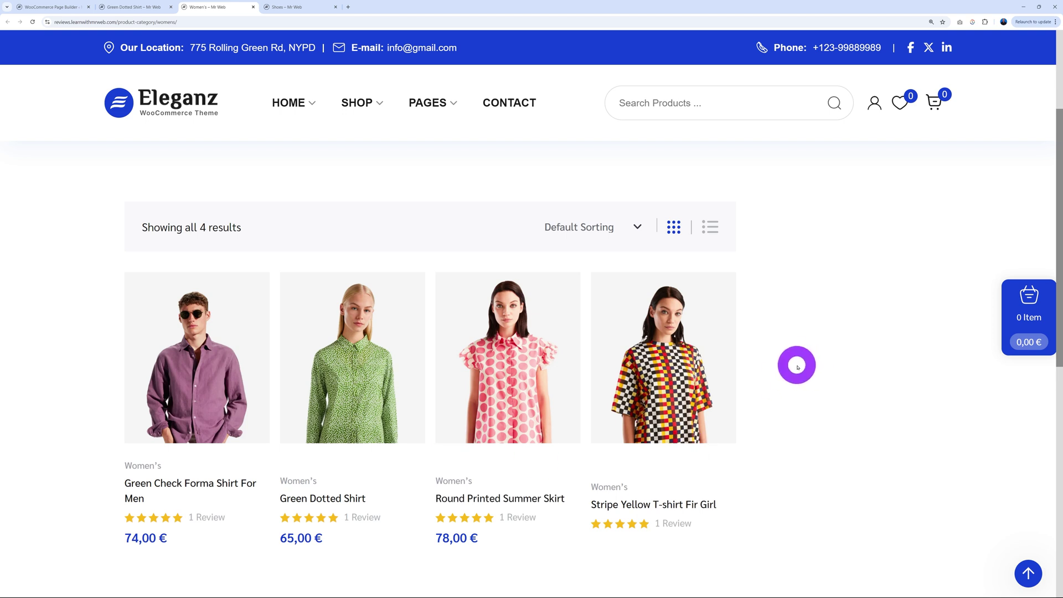
pyautogui.scroll(2, 796, 367)
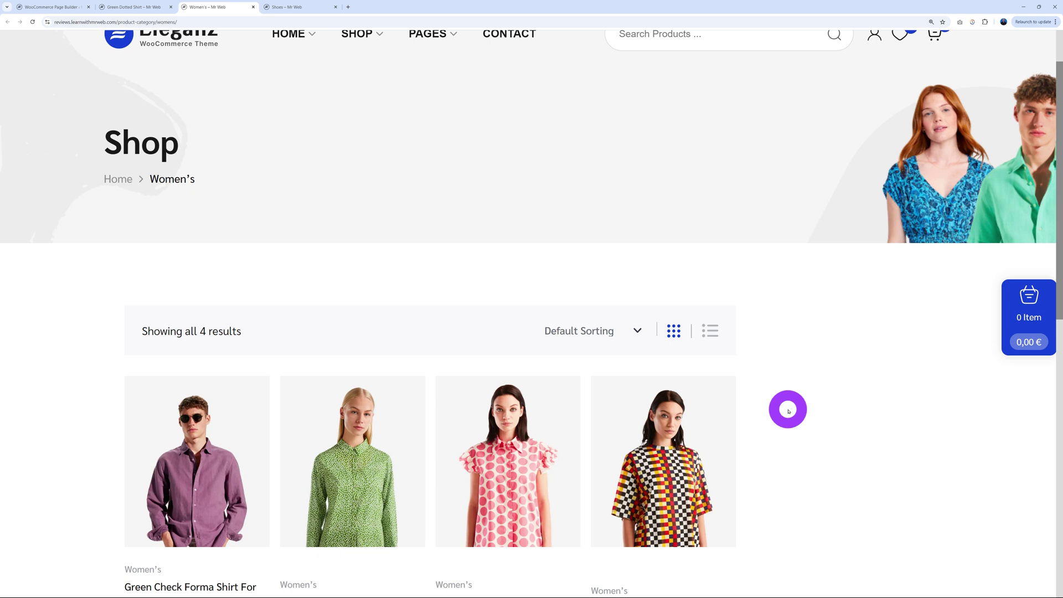
# Return to the template settings and assign the Category Archive template to the Women's product category
pyautogui.click(59, 9)
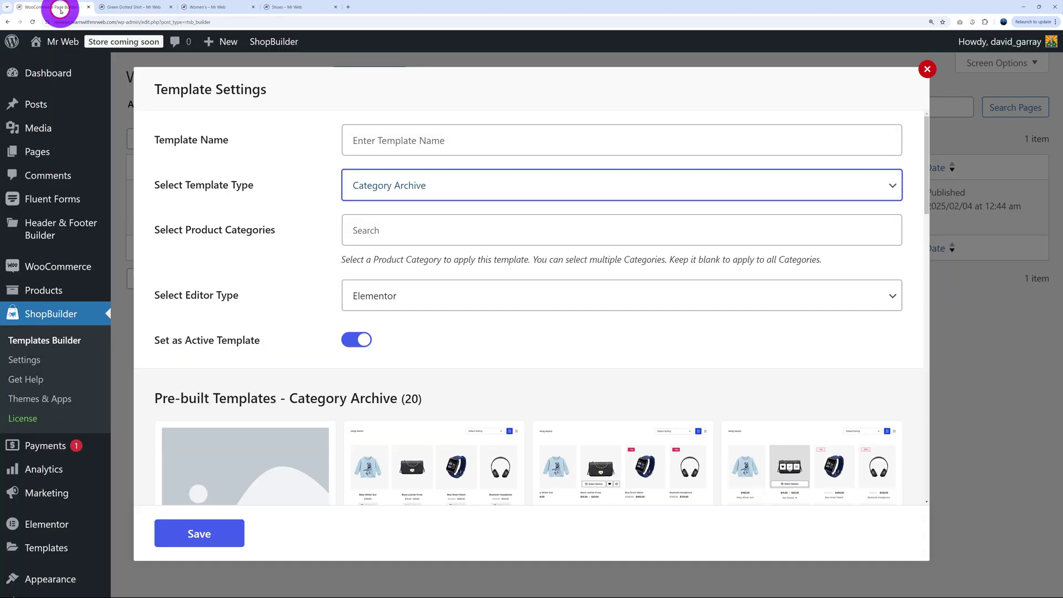
pyautogui.click(311, 232)
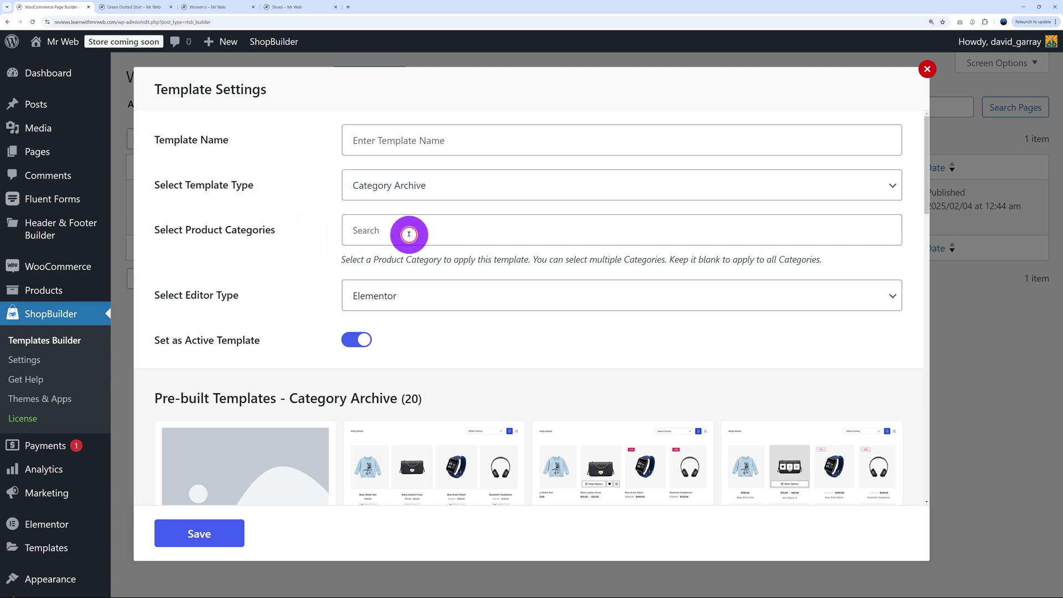
pyautogui.click(408, 234)
pyautogui.write('women')
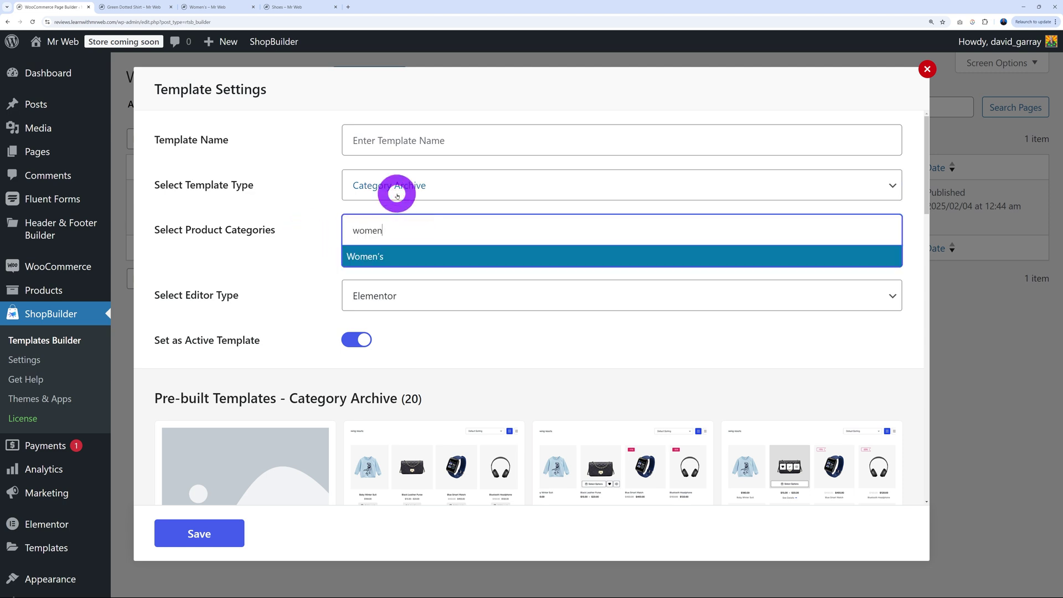
pyautogui.click(402, 257)
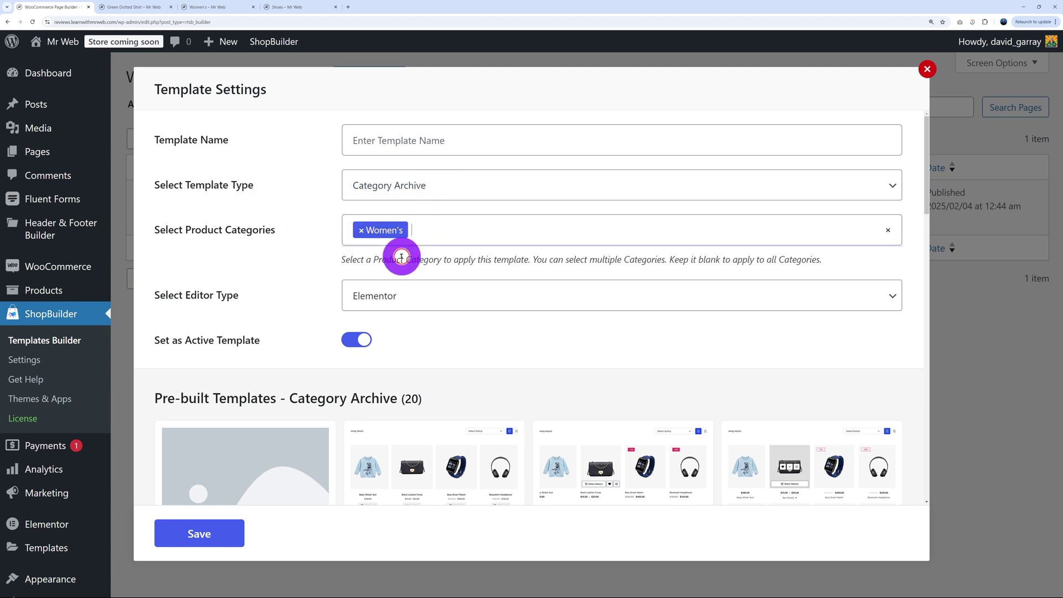
pyautogui.click(304, 284)
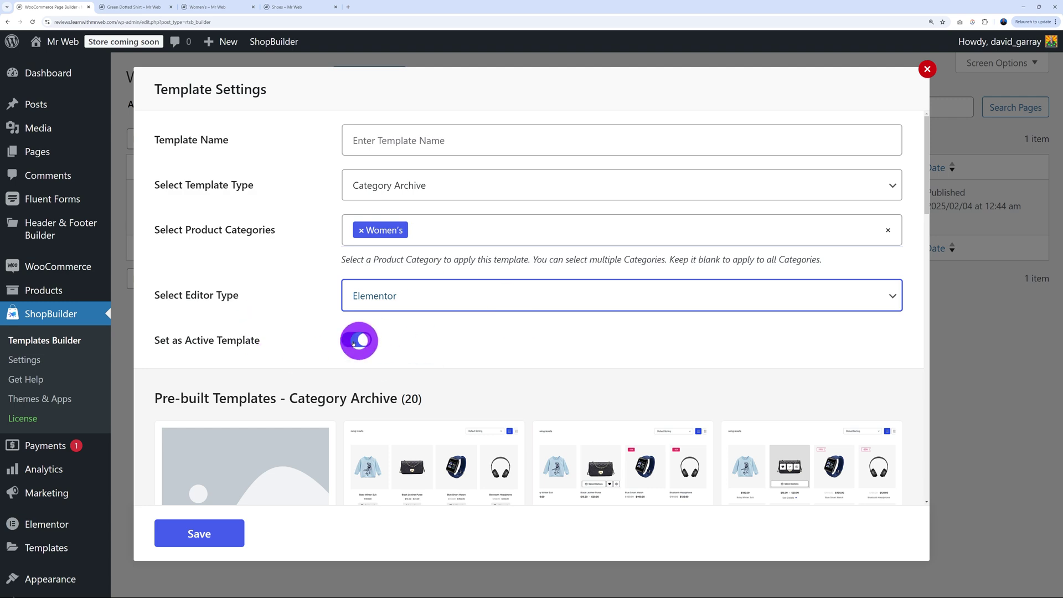
# Import the pre-built Template 11 (List View) for the category archive and open it for editing in Elementor
pyautogui.scroll(-5, 819, 310)
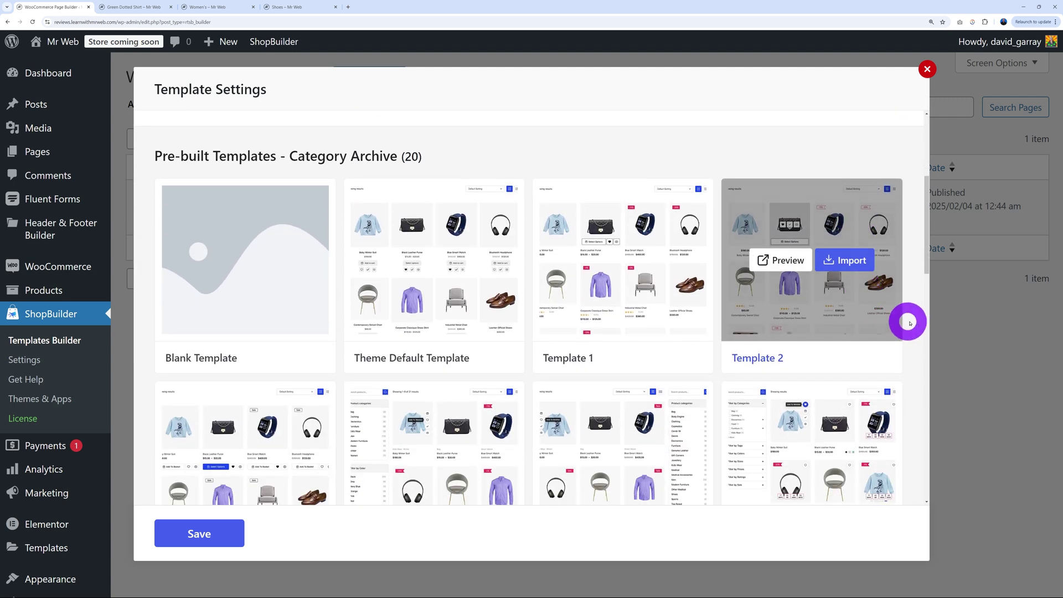
pyautogui.scroll(-5, 912, 320)
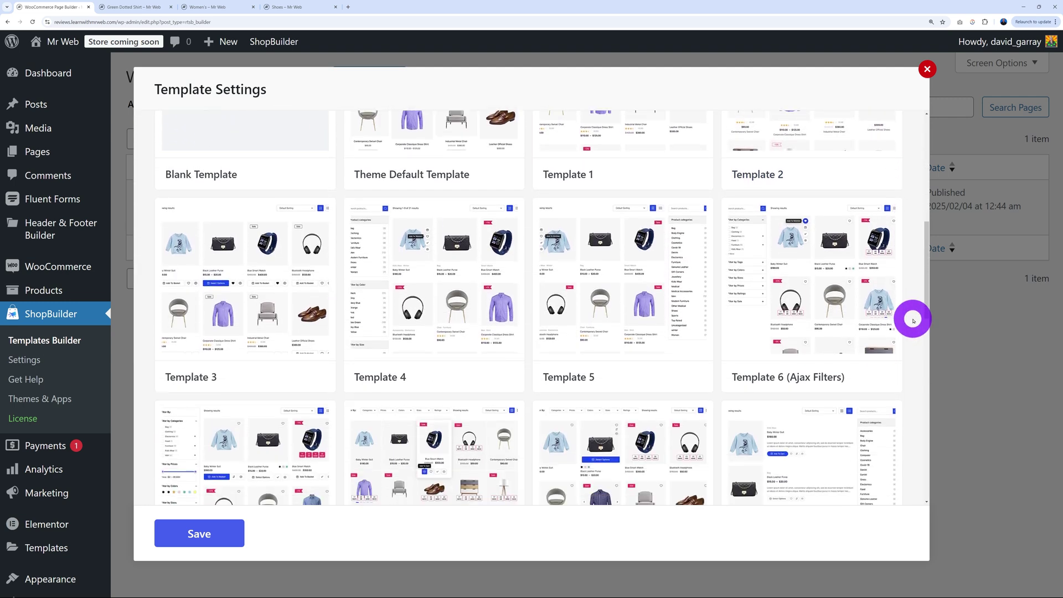
pyautogui.scroll(-7, 914, 320)
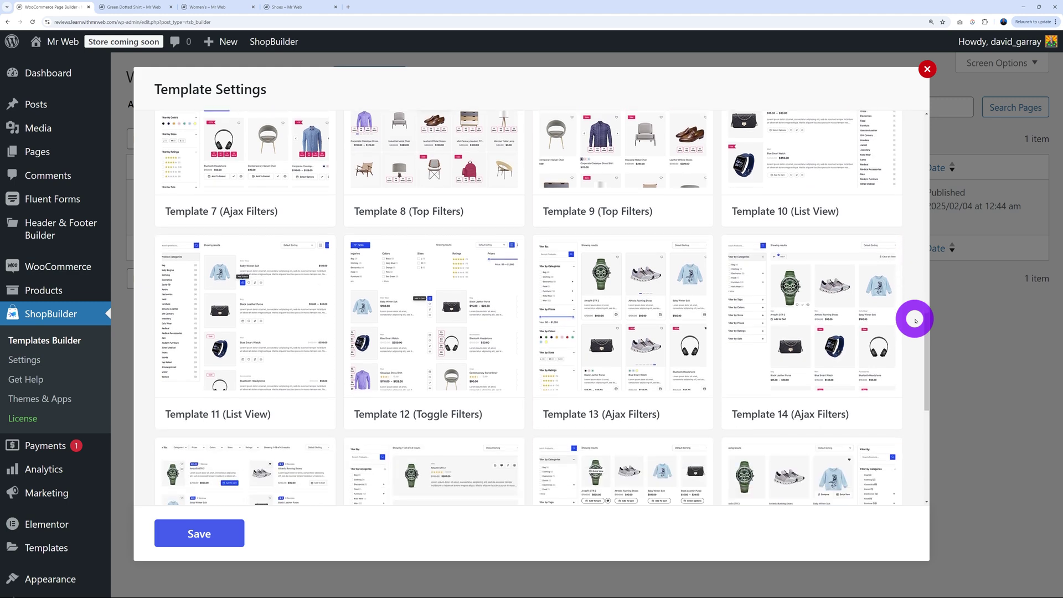
pyautogui.scroll(3, 904, 316)
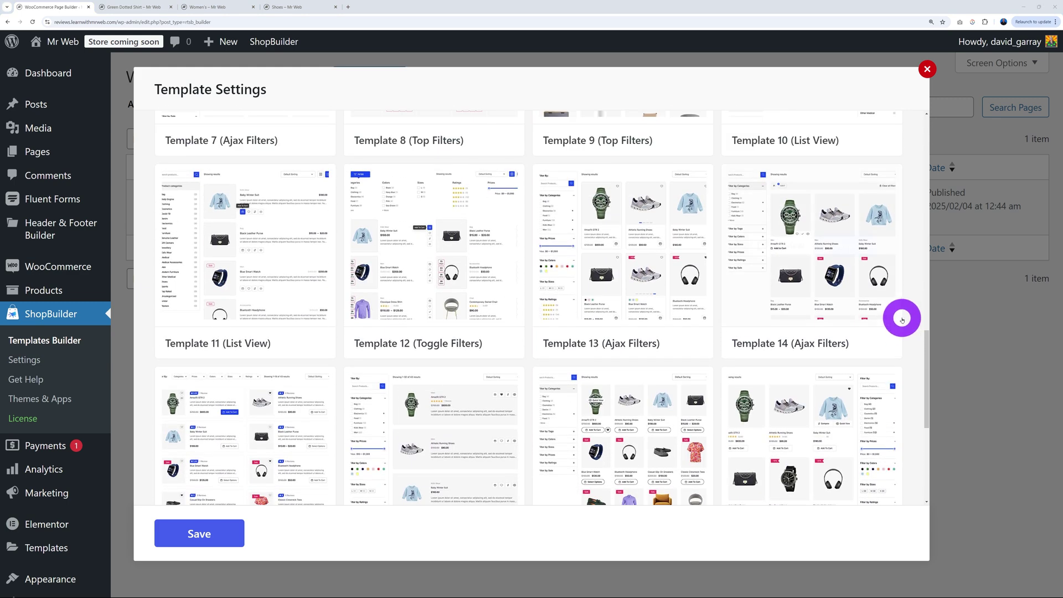
pyautogui.click(278, 245)
pyautogui.scroll(1, 675, 462)
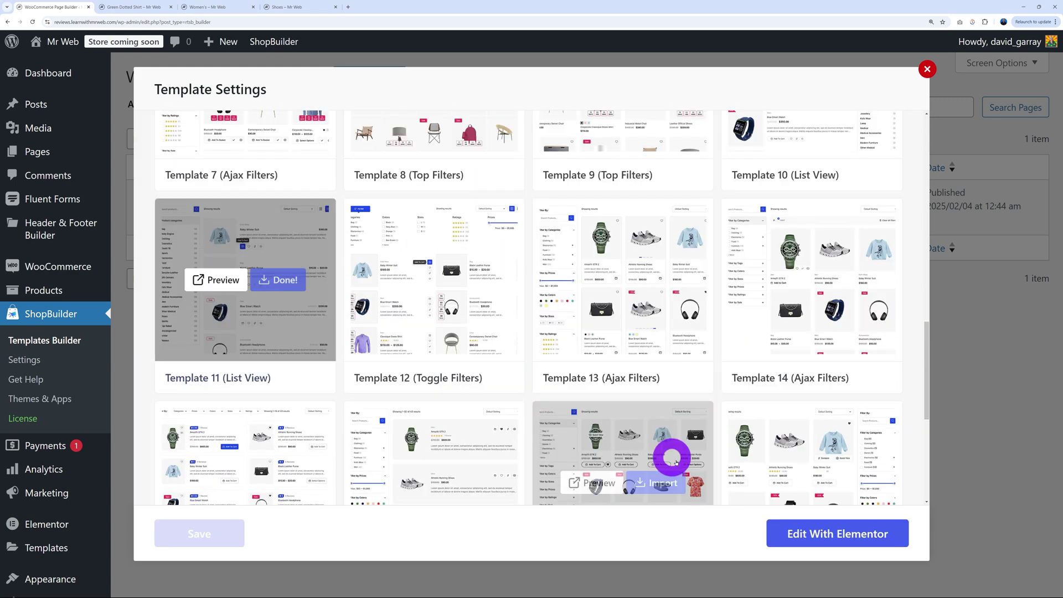
pyautogui.click(810, 532)
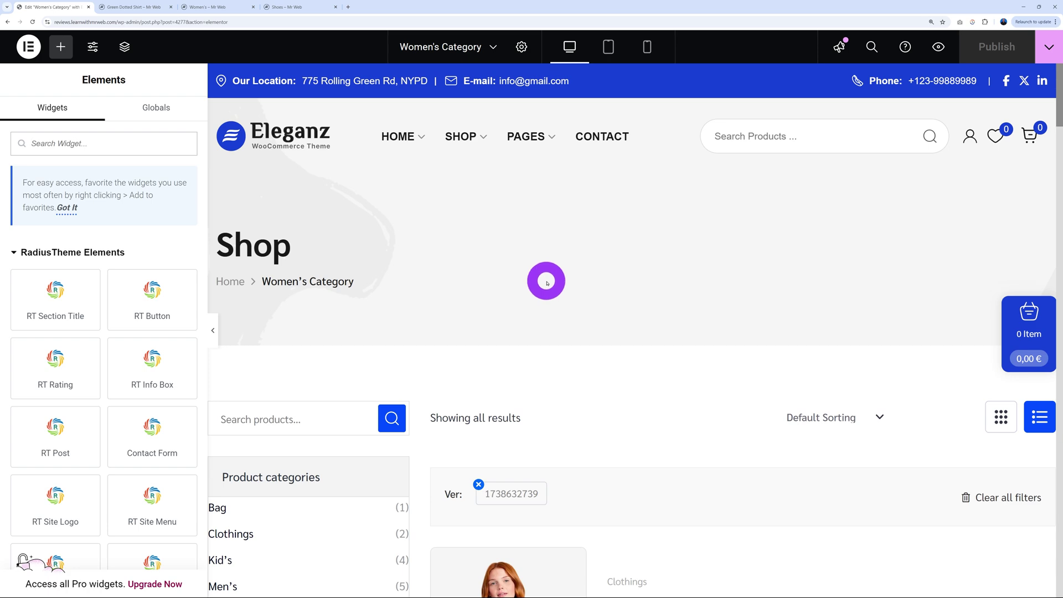
# Give the sidebar column holding the product search and categories a classic background in light pink #FFF6F6
pyautogui.scroll(-4, 609, 264)
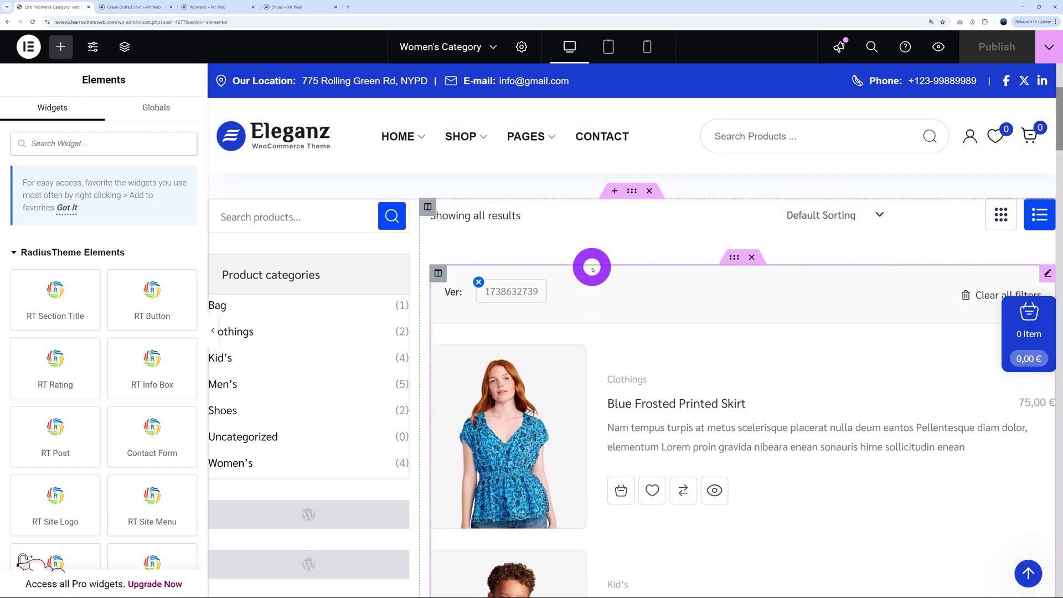
pyautogui.scroll(1, 591, 268)
pyautogui.click(400, 329)
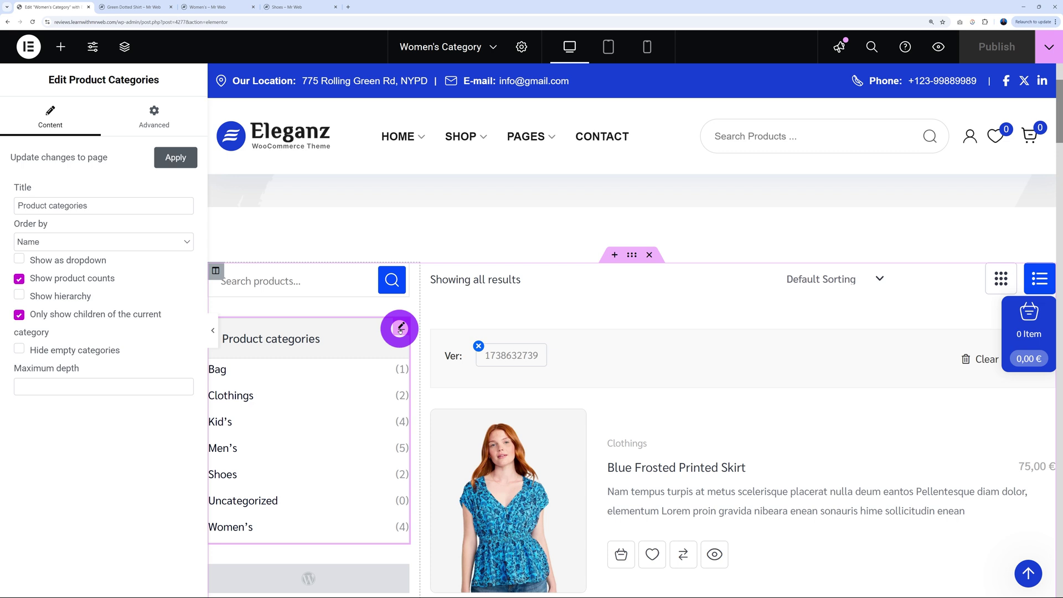
pyautogui.click(217, 271)
pyautogui.click(99, 116)
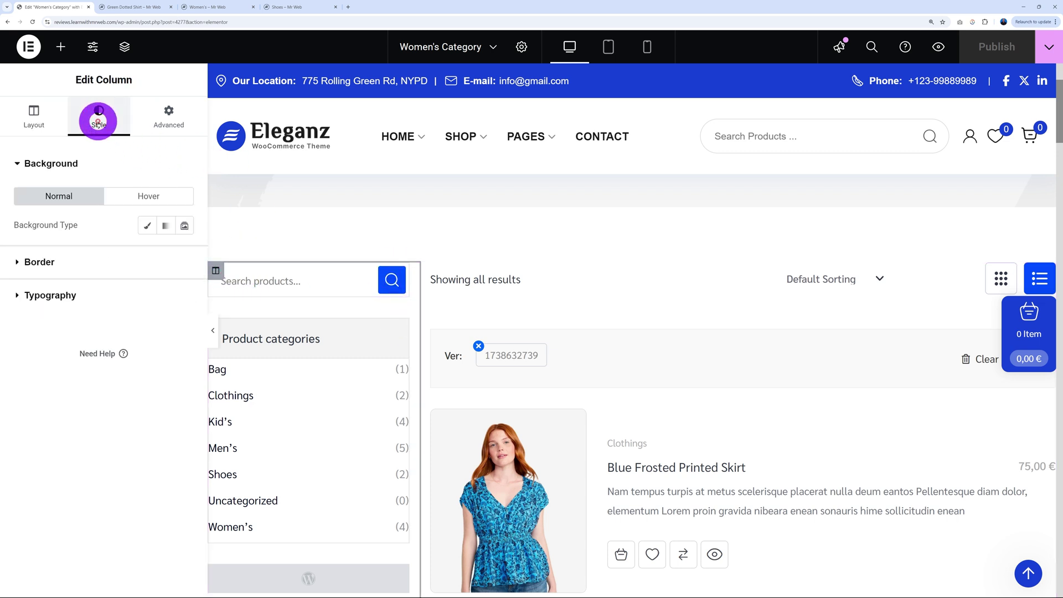
pyautogui.click(145, 227)
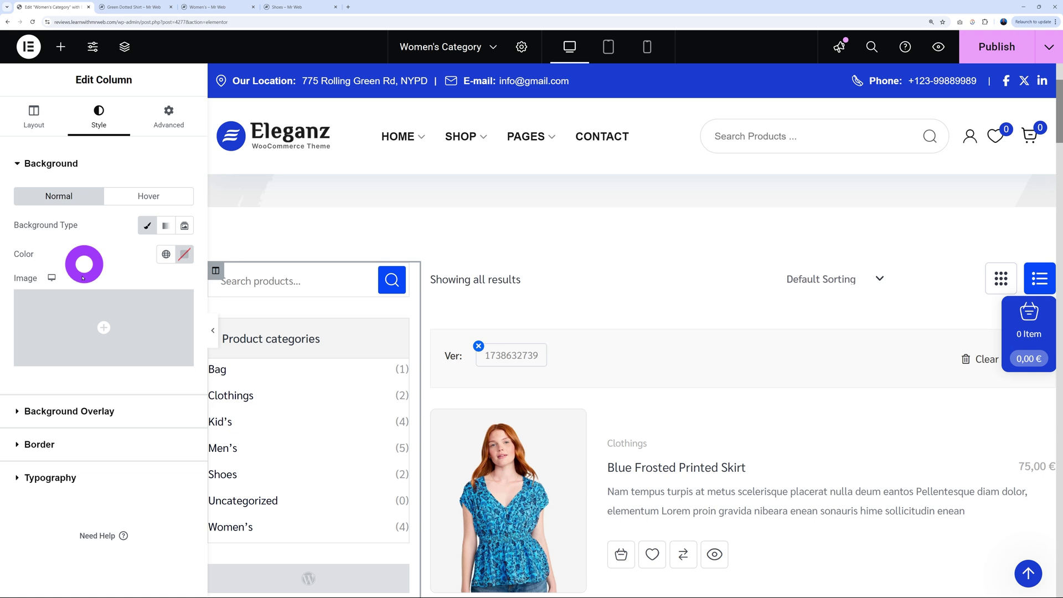
pyautogui.click(184, 254)
pyautogui.moveTo(158, 333); pyautogui.dragTo(121, 309)
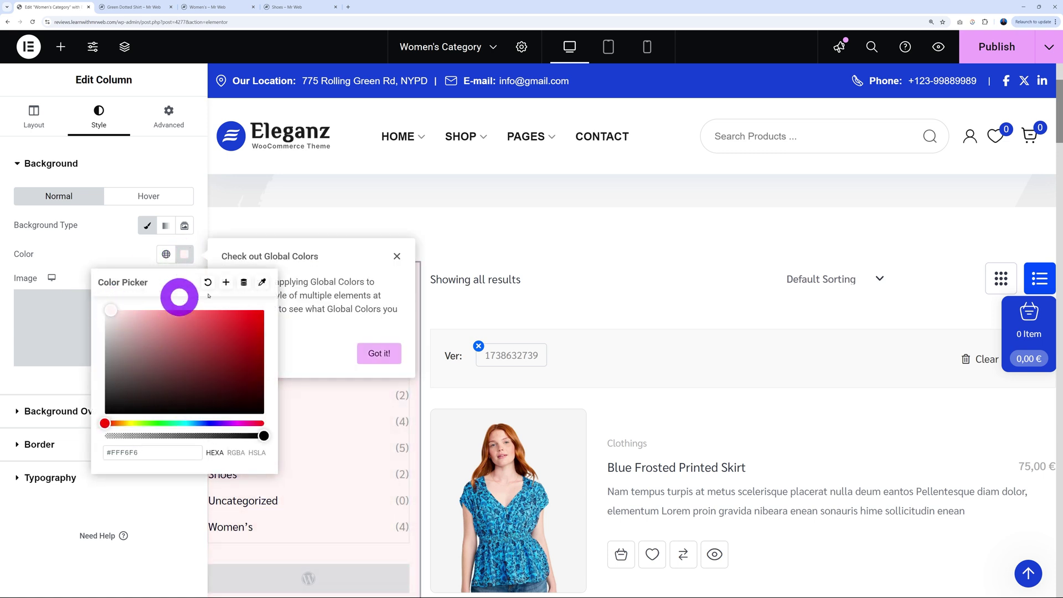
pyautogui.click(138, 256)
pyautogui.scroll(-2, 295, 475)
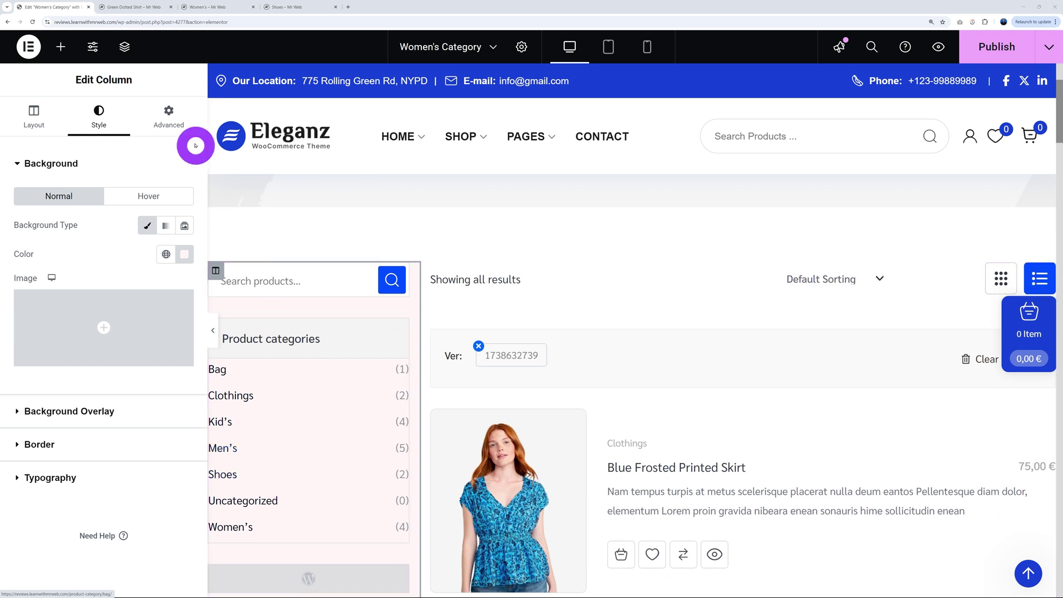
# Set the sidebar column's padding to 20 px on all sides and publish the Women's Category template
pyautogui.click(171, 118)
pyautogui.click(181, 264)
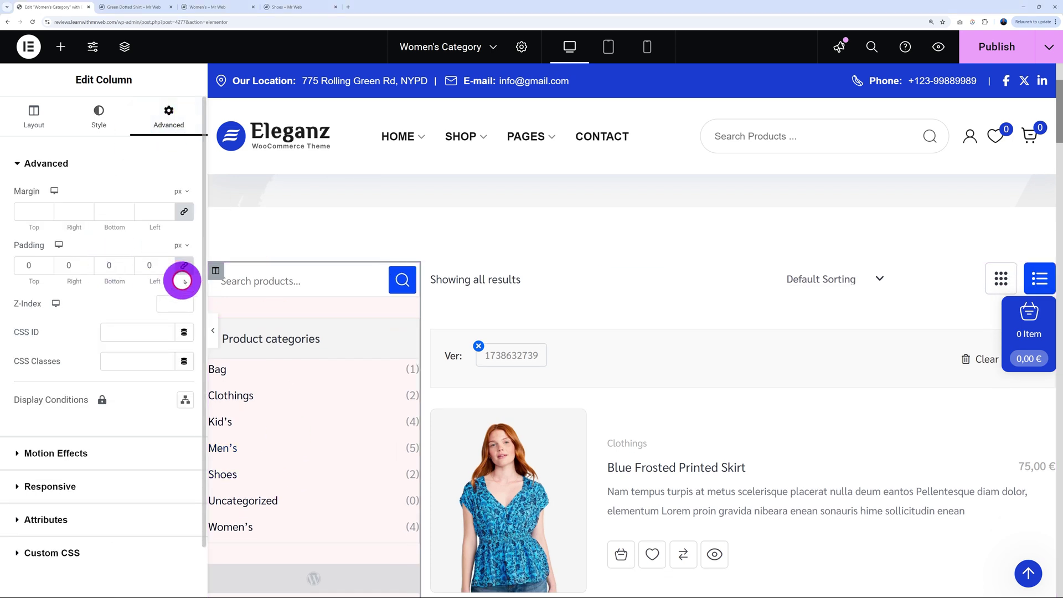
pyautogui.click(32, 266)
pyautogui.write('20')
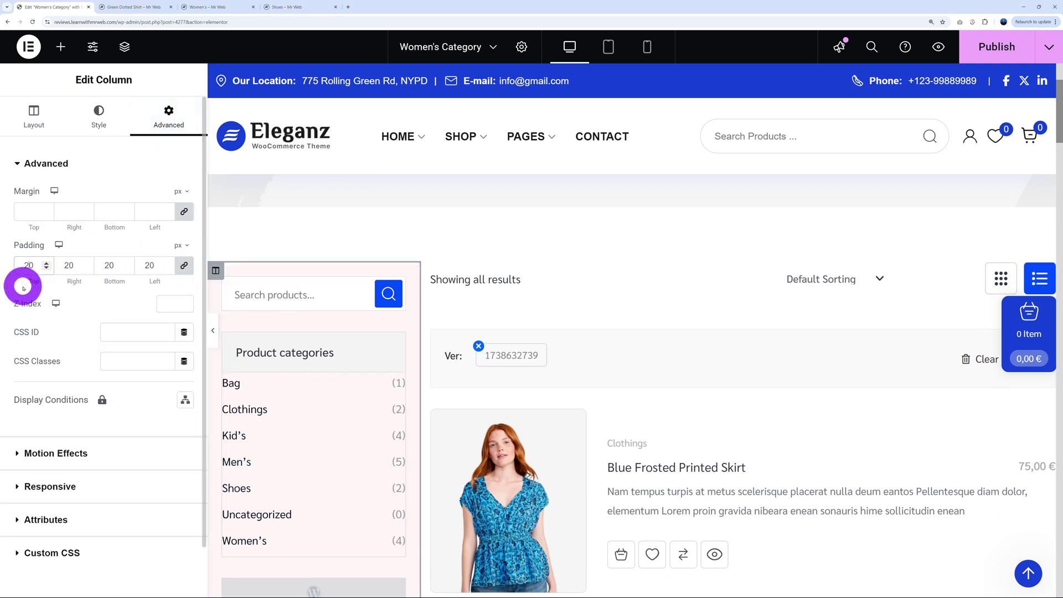
pyautogui.click(62, 53)
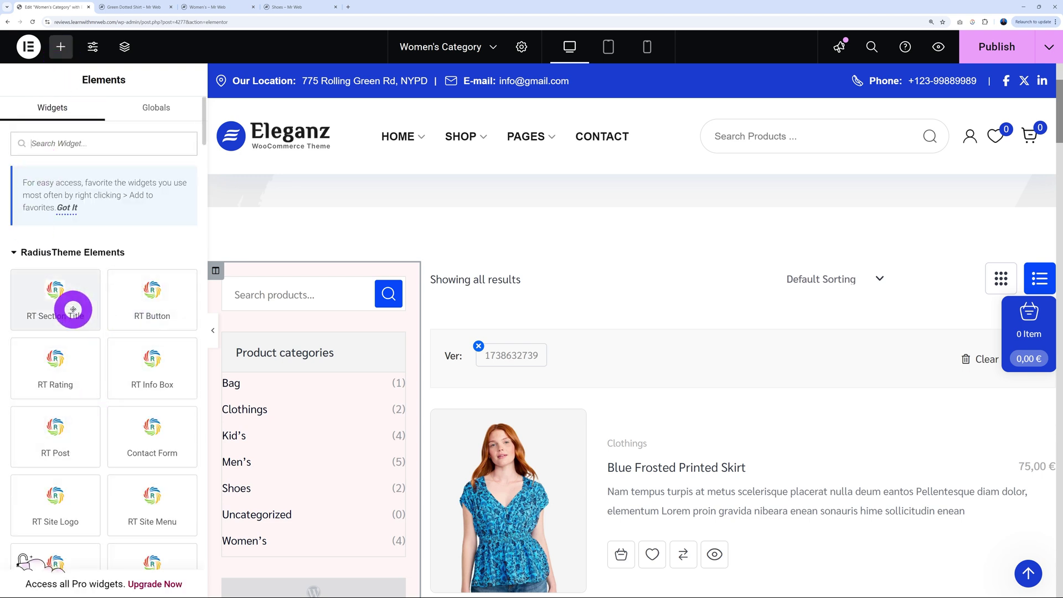
pyautogui.moveTo(78, 405); pyautogui.dragTo(996, 50)
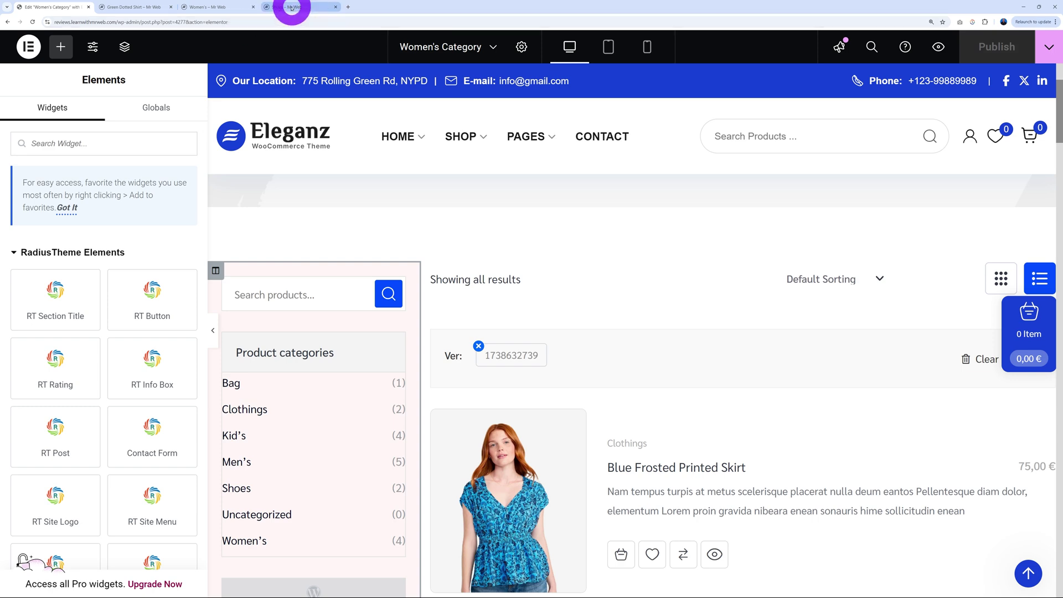
# Reload the live Women's category page and examine its sidebar filters and product list layout
pyautogui.click(217, 7)
pyautogui.scroll(-3, 813, 275)
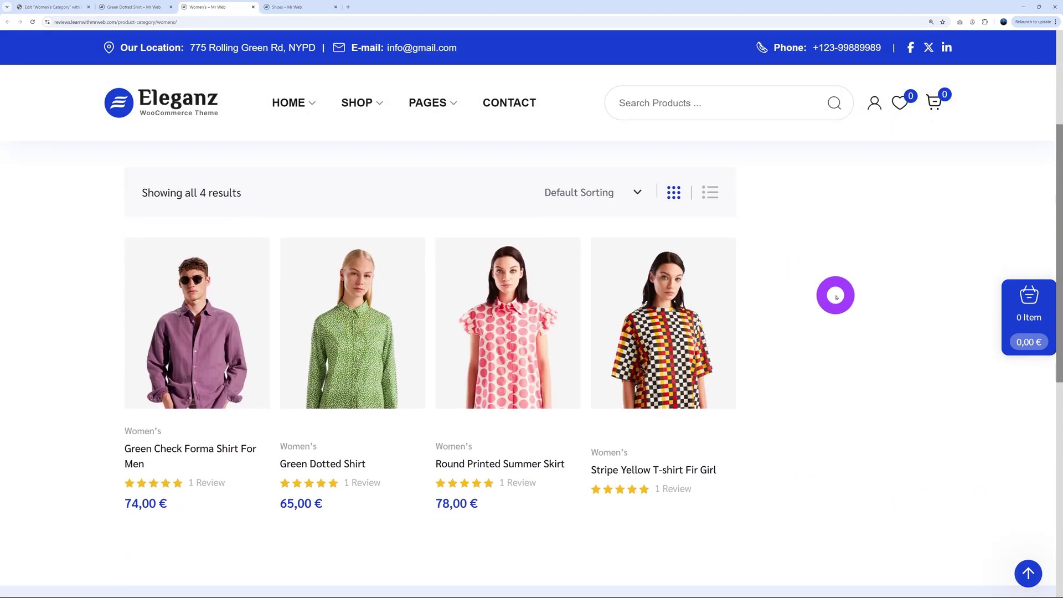
pyautogui.scroll(3, 835, 297)
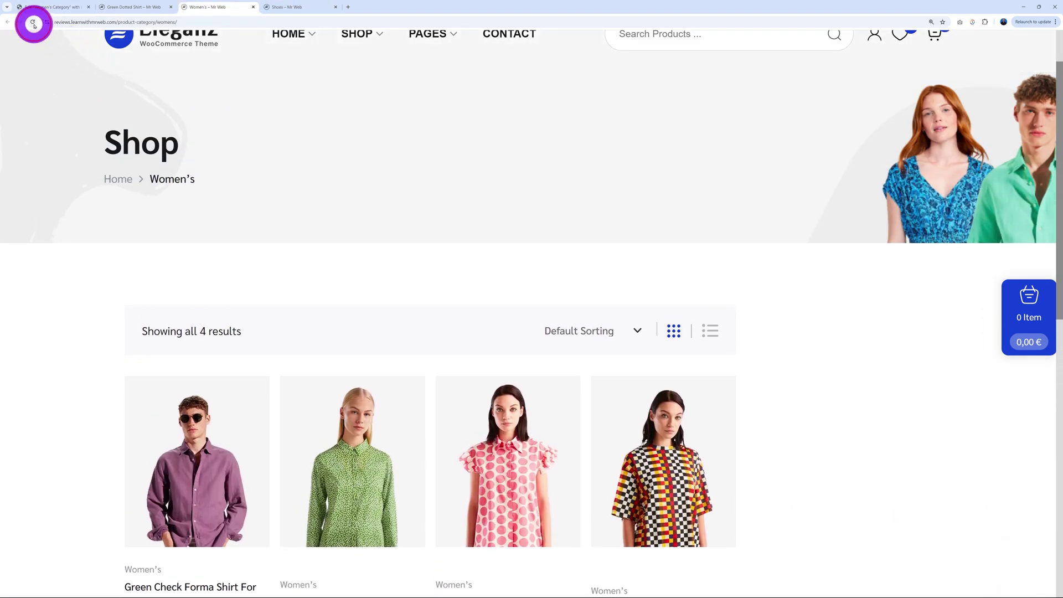
pyautogui.click(33, 22)
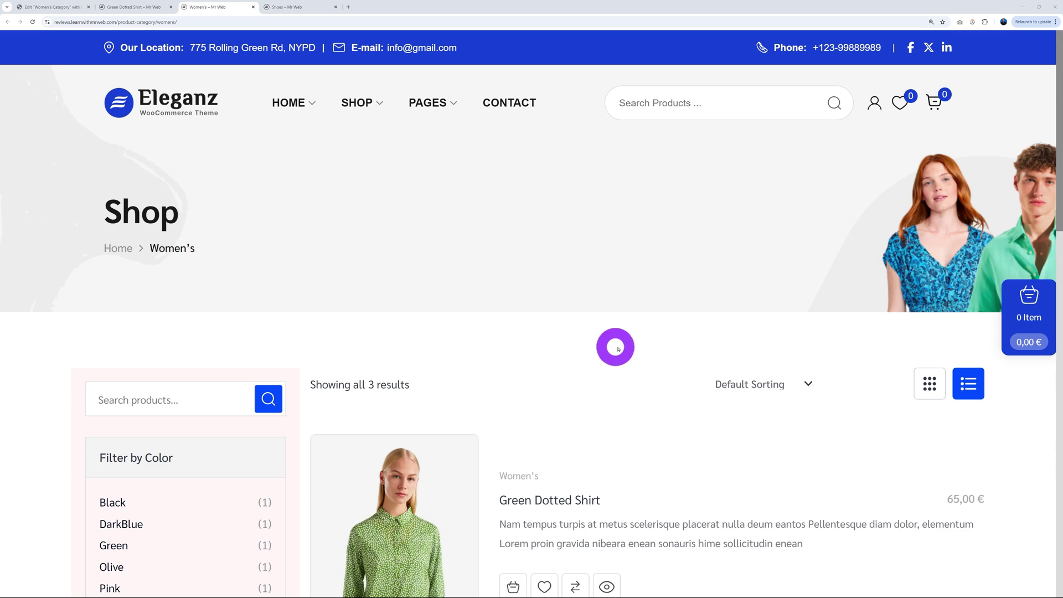
pyautogui.scroll(-3, 615, 347)
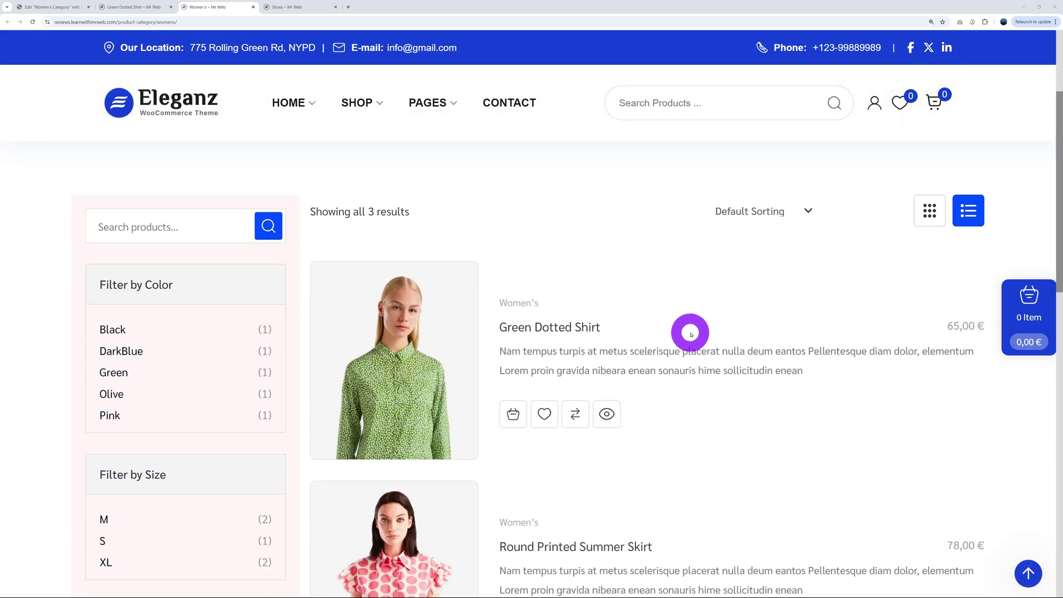
pyautogui.scroll(-5, 690, 333)
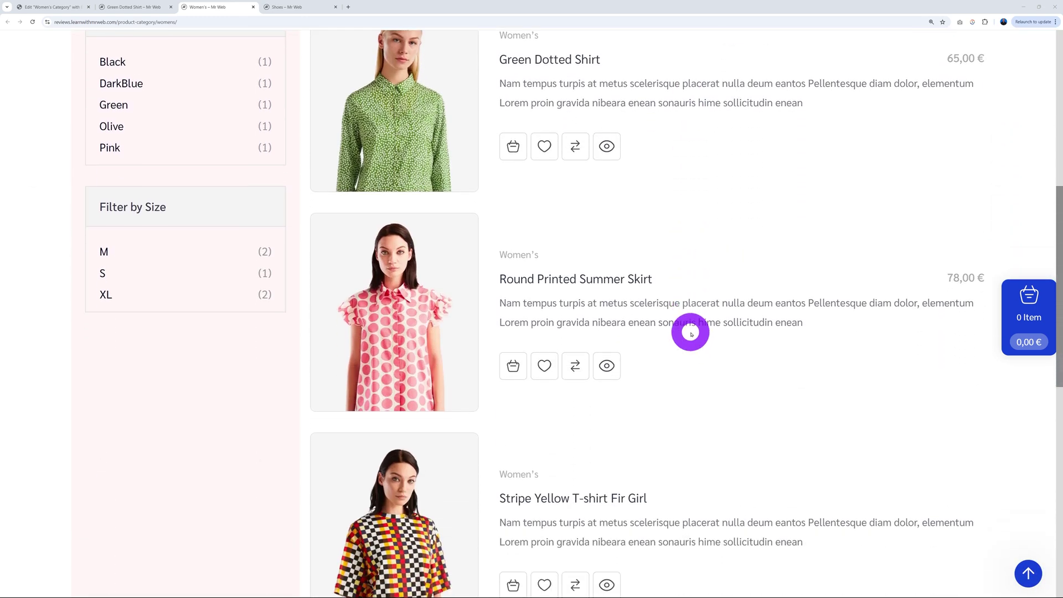
pyautogui.scroll(-2, 690, 333)
pyautogui.scroll(7, 690, 349)
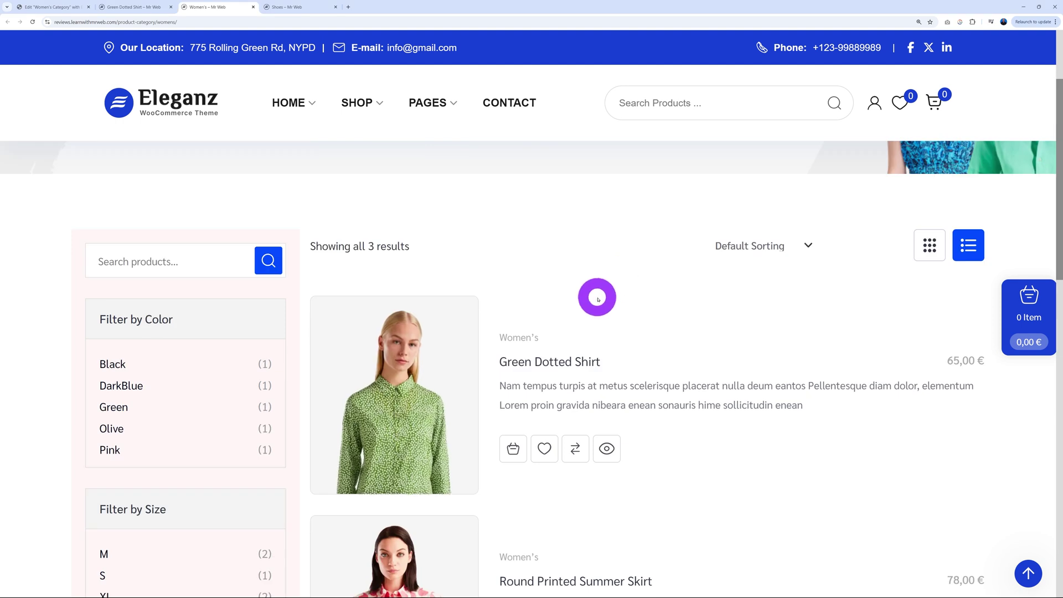
# Reload the live Shoes category page and compare its archive layout with the Women's page
pyautogui.click(309, 7)
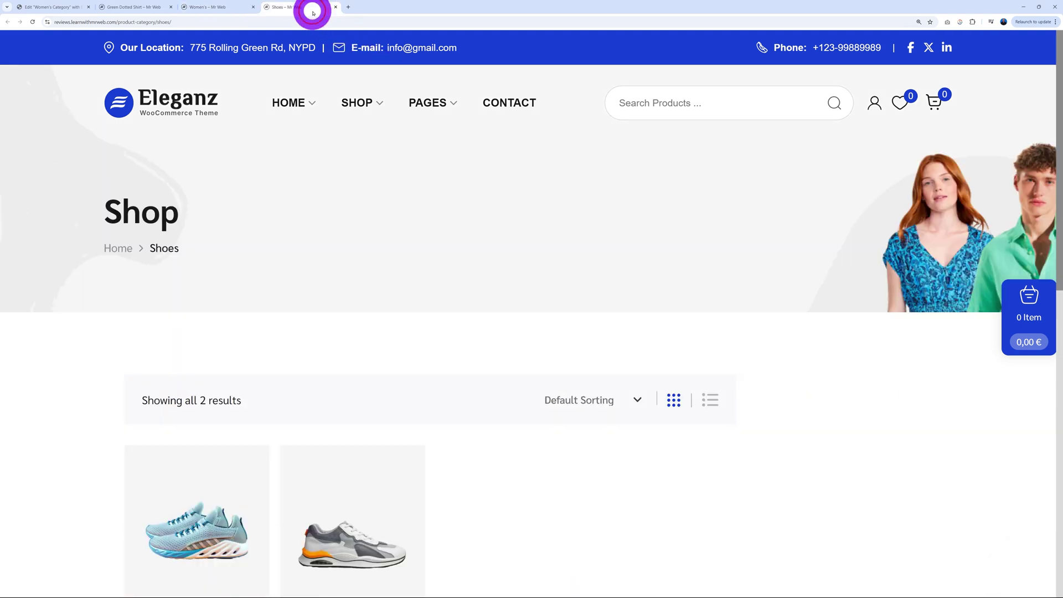
pyautogui.click(34, 22)
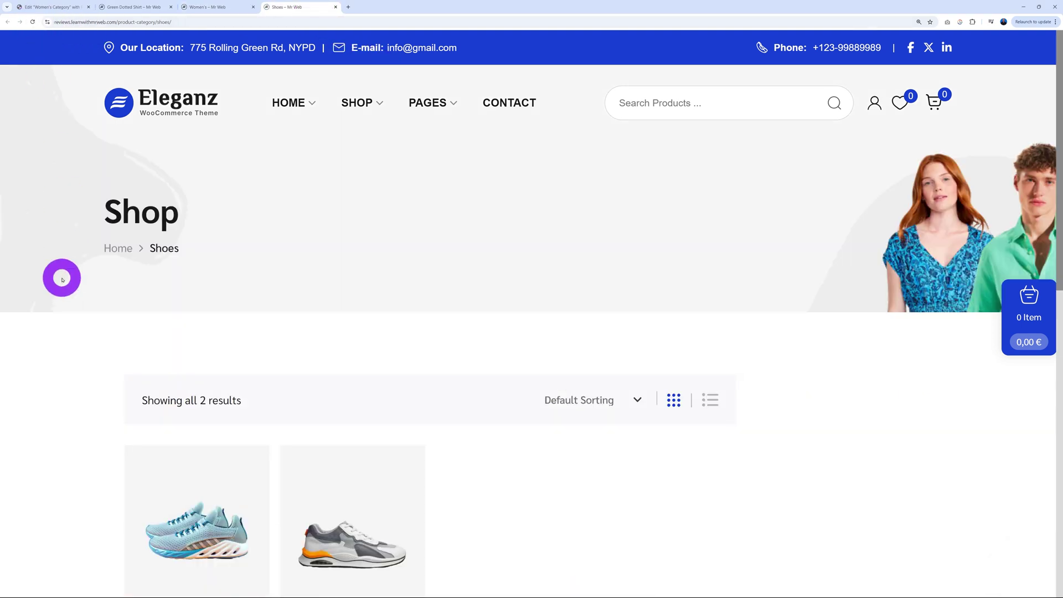
pyautogui.click(231, 8)
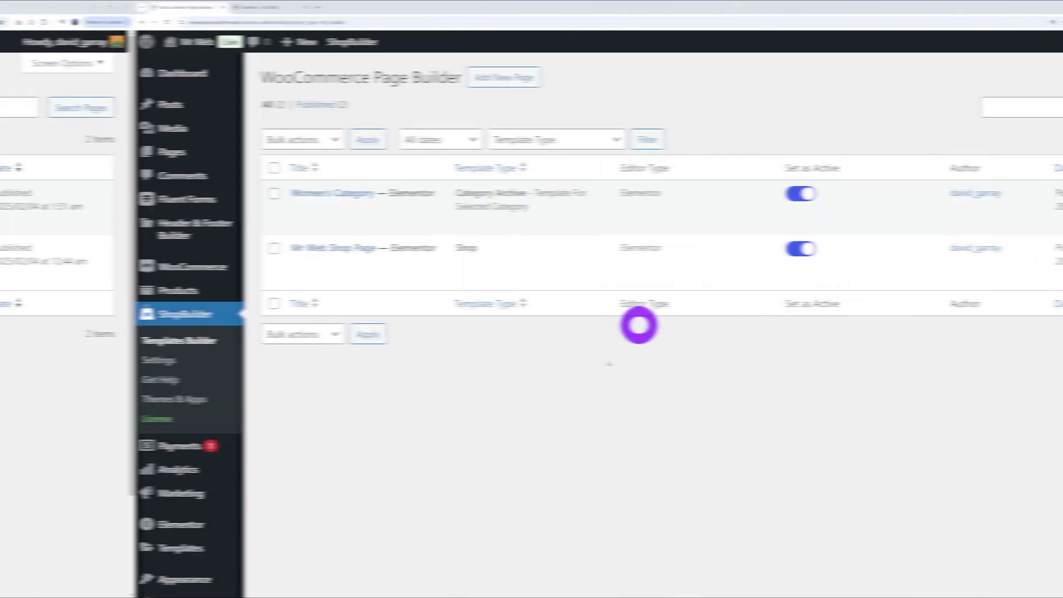
# Start a new page template and look at the pre-built designs for the Cart, Checkout and Thank You / Order Received types
pyautogui.click(376, 82)
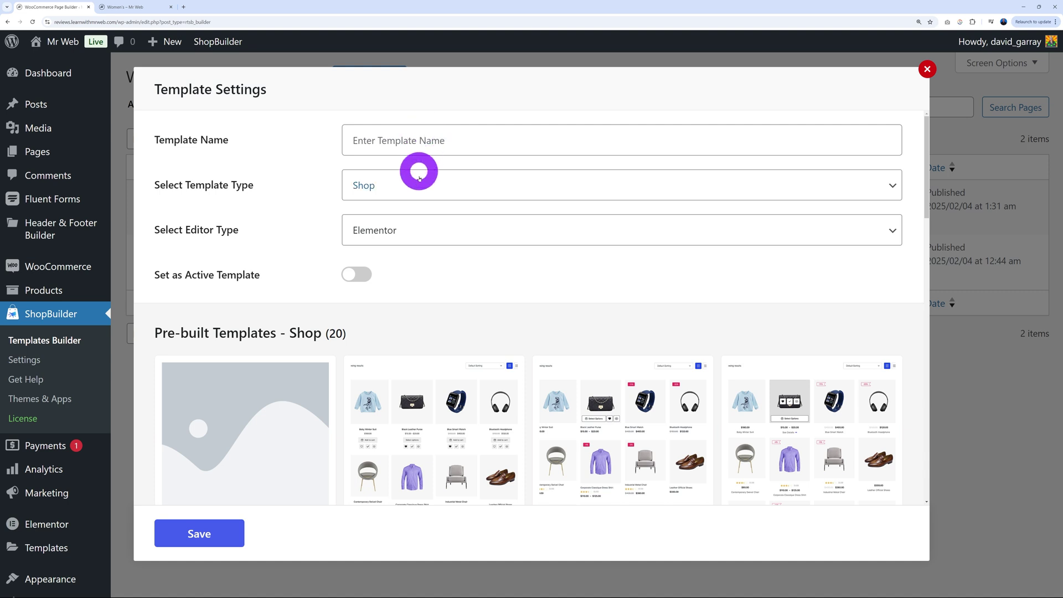
pyautogui.click(429, 188)
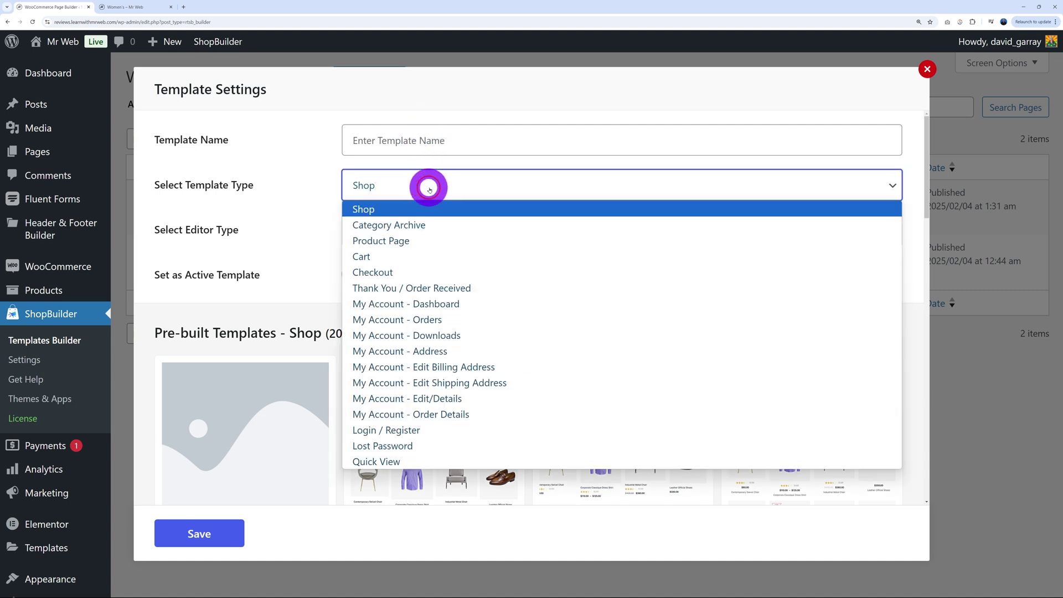
pyautogui.click(441, 254)
pyautogui.scroll(-1, 740, 304)
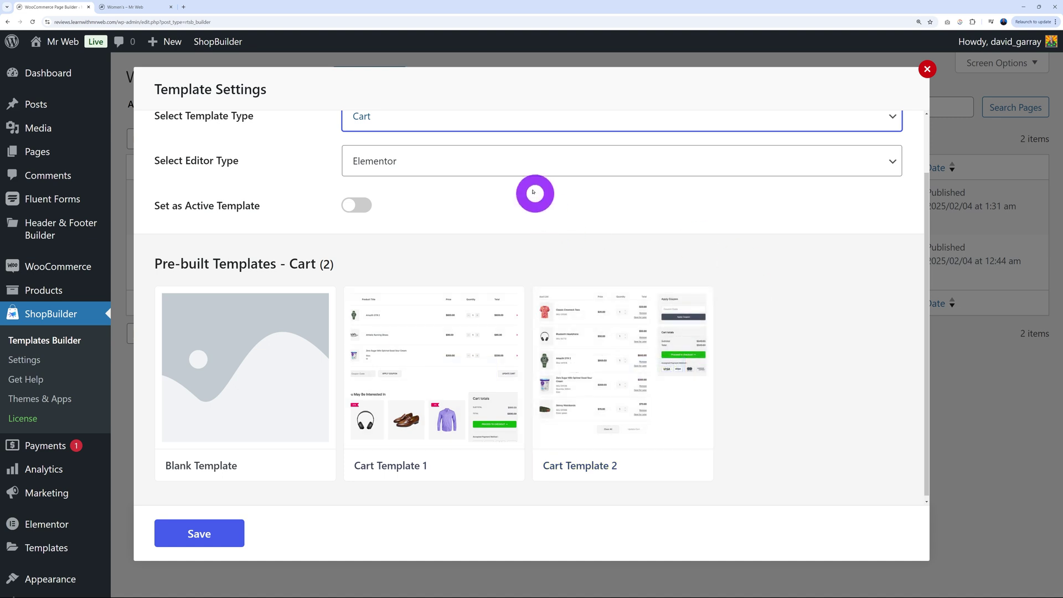
pyautogui.scroll(1, 526, 183)
pyautogui.click(470, 151)
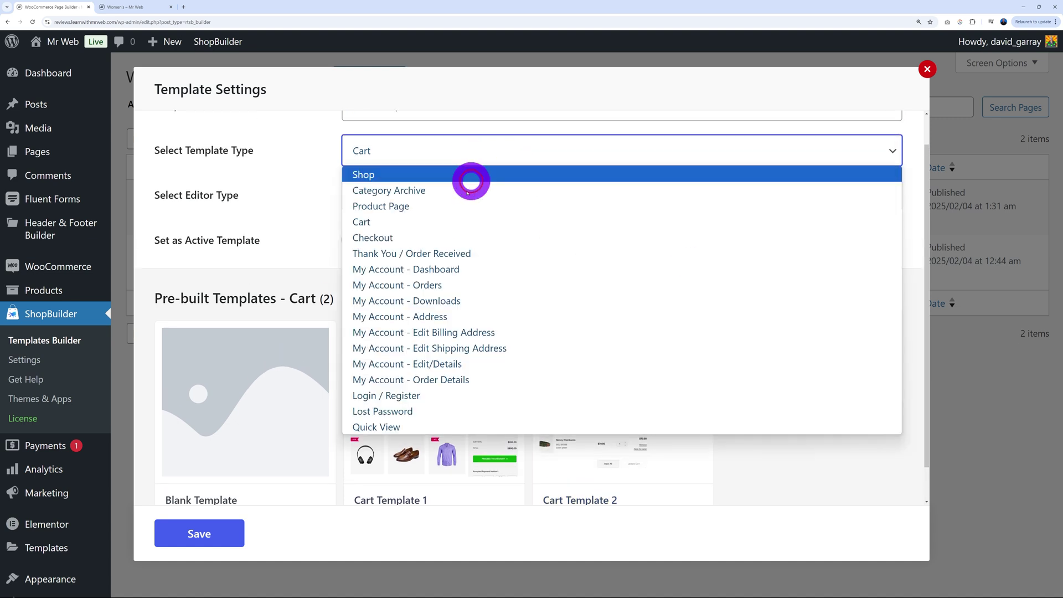
pyautogui.click(447, 238)
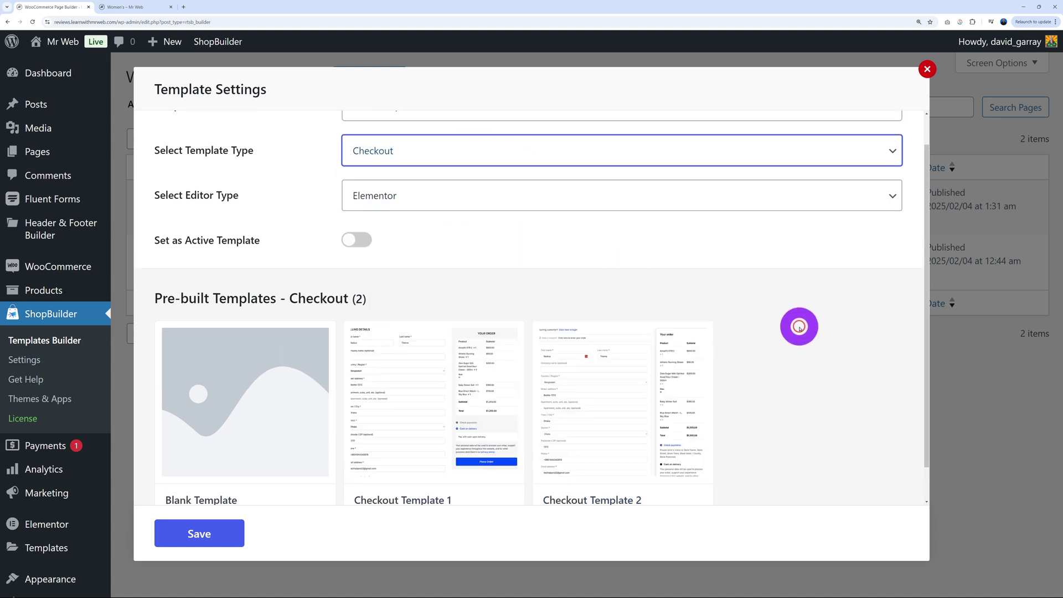
pyautogui.click(501, 159)
pyautogui.click(484, 249)
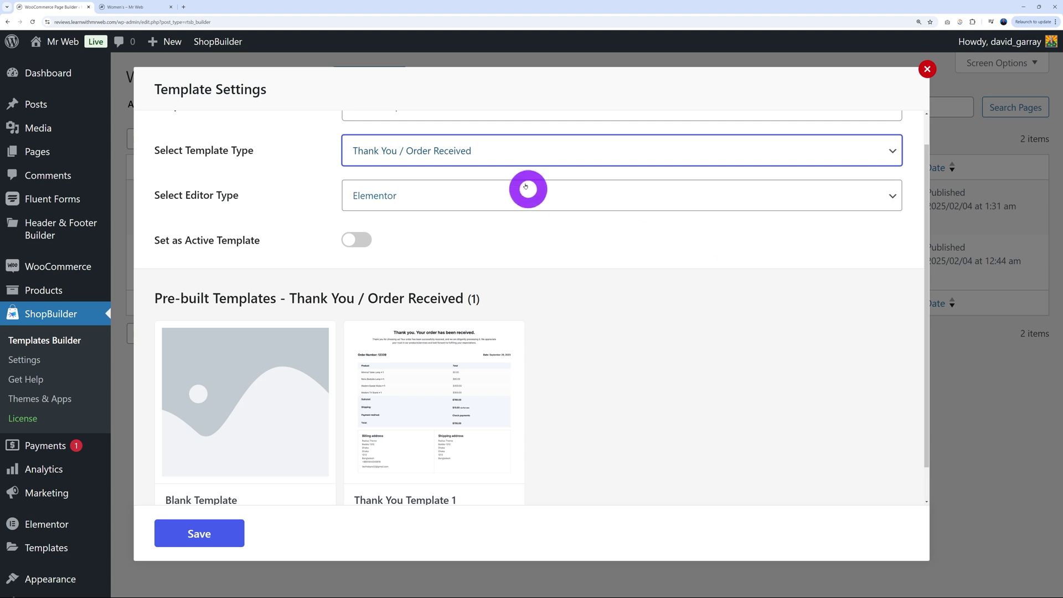
# Look at the pre-built designs for My Account Dashboard, Orders, Downloads and Quick View, and close the template settings without saving
pyautogui.click(520, 159)
pyautogui.click(508, 269)
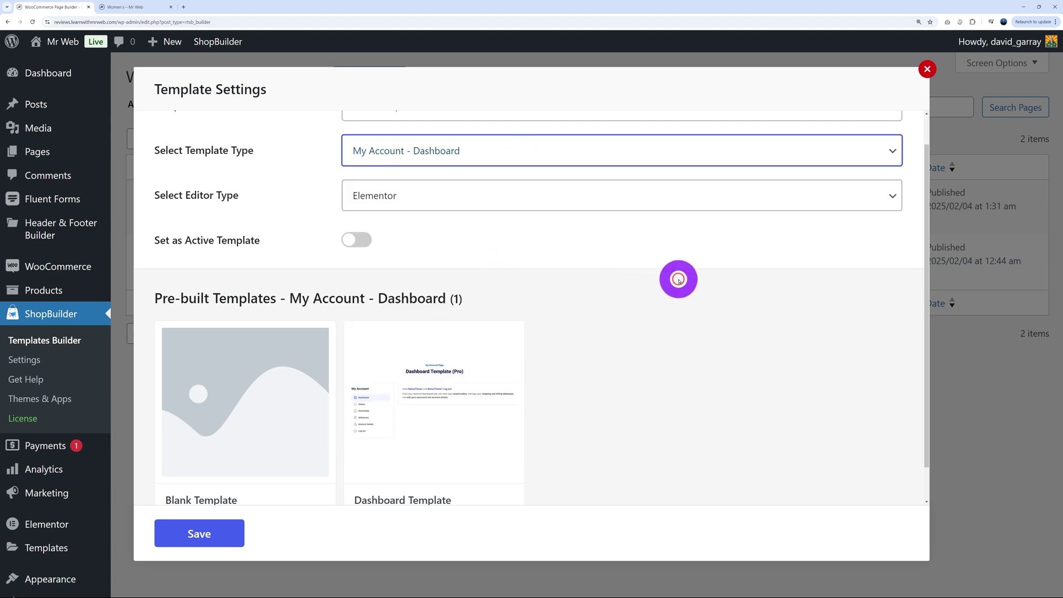
pyautogui.click(511, 152)
pyautogui.click(507, 283)
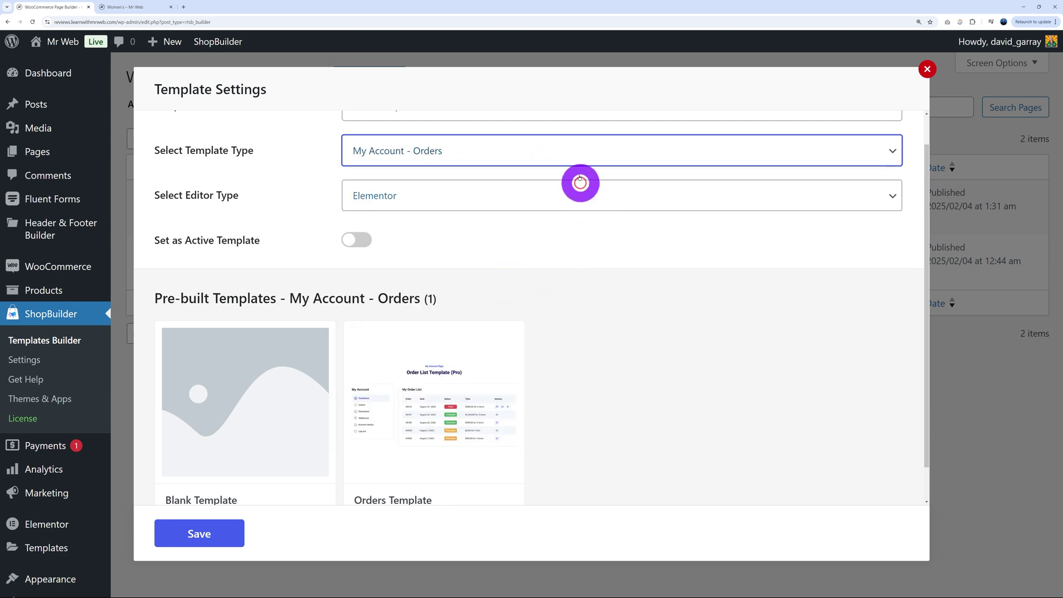
pyautogui.click(550, 148)
pyautogui.click(514, 294)
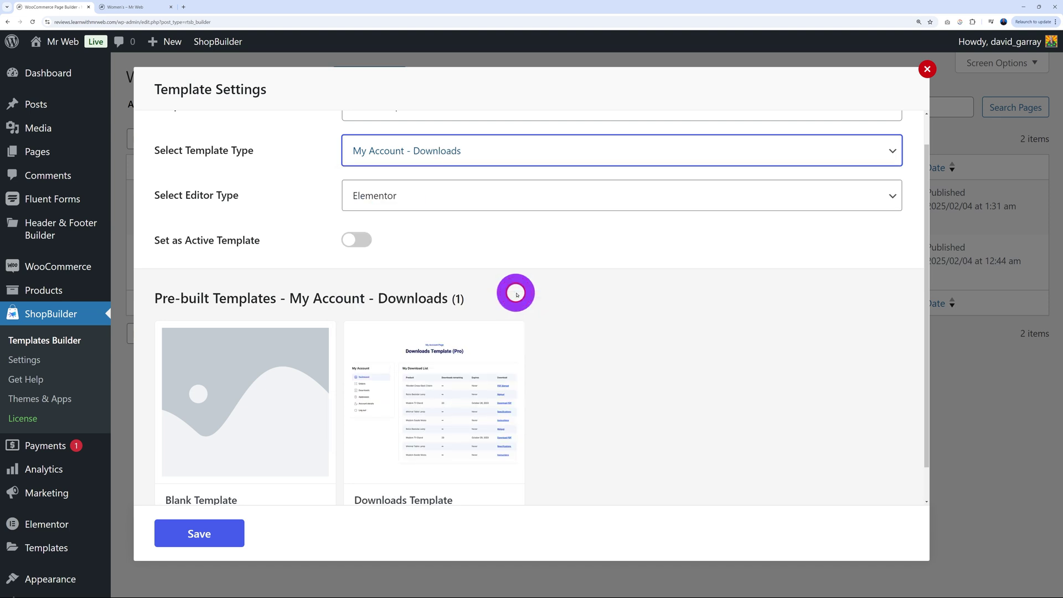
pyautogui.click(469, 157)
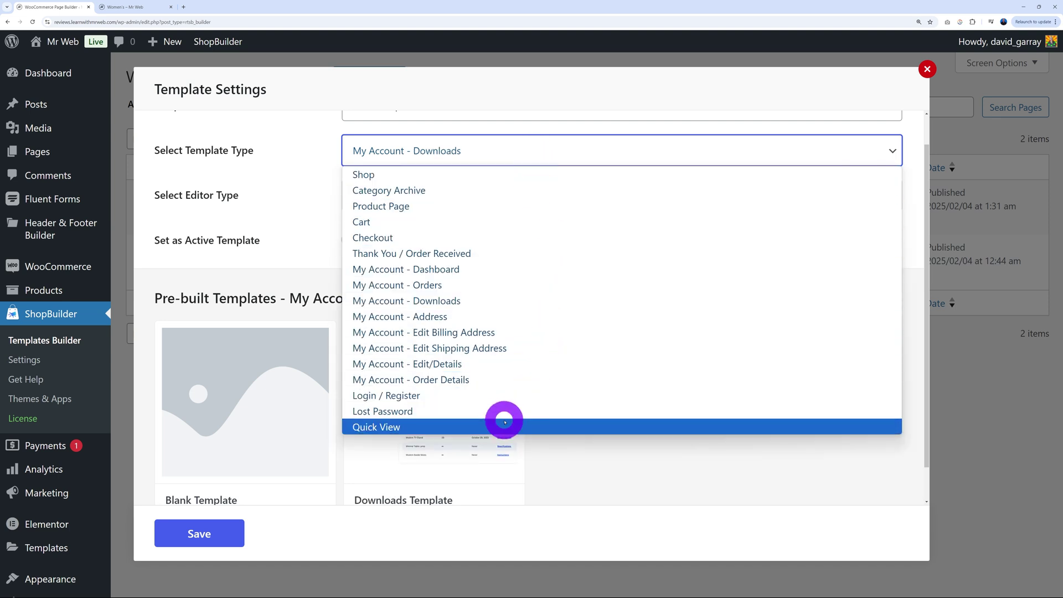
pyautogui.click(501, 426)
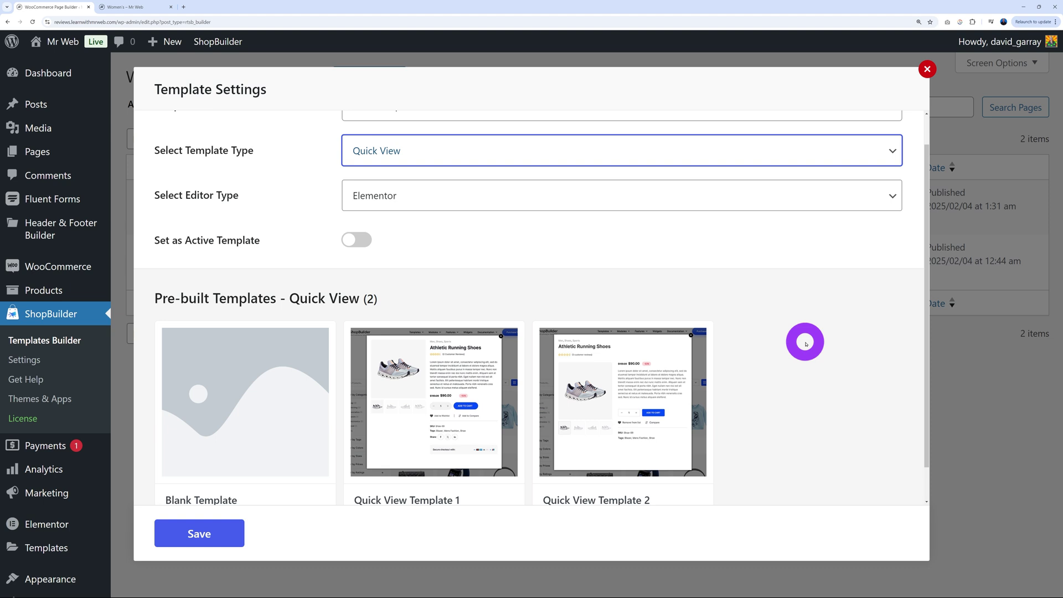
pyautogui.press('Escape')
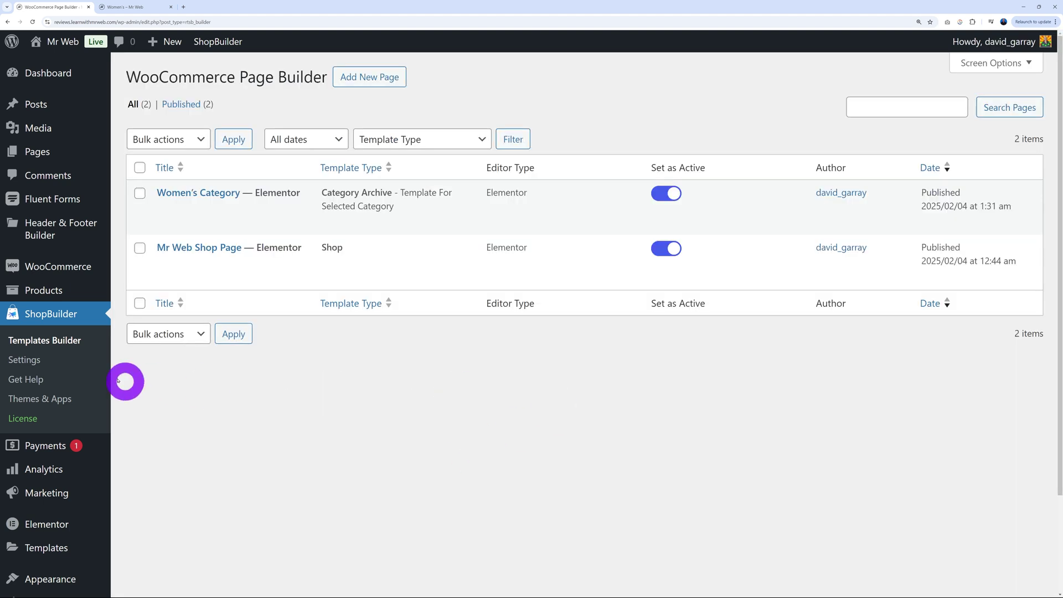
# Go to the ShopBuilder module settings and enable the Flash Sale Countdown module
pyautogui.click(26, 366)
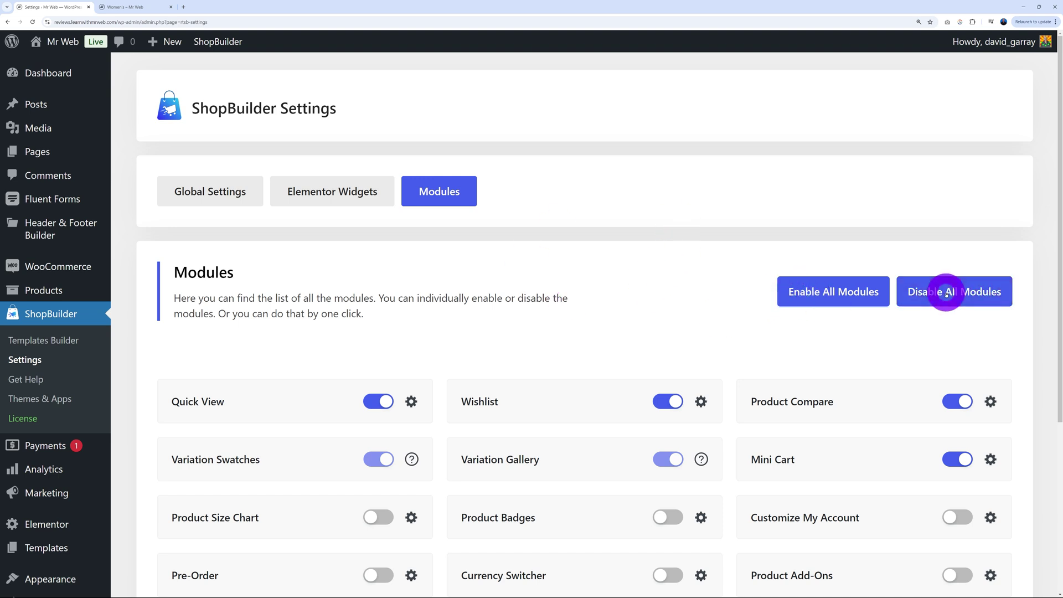
pyautogui.scroll(-4, 455, 442)
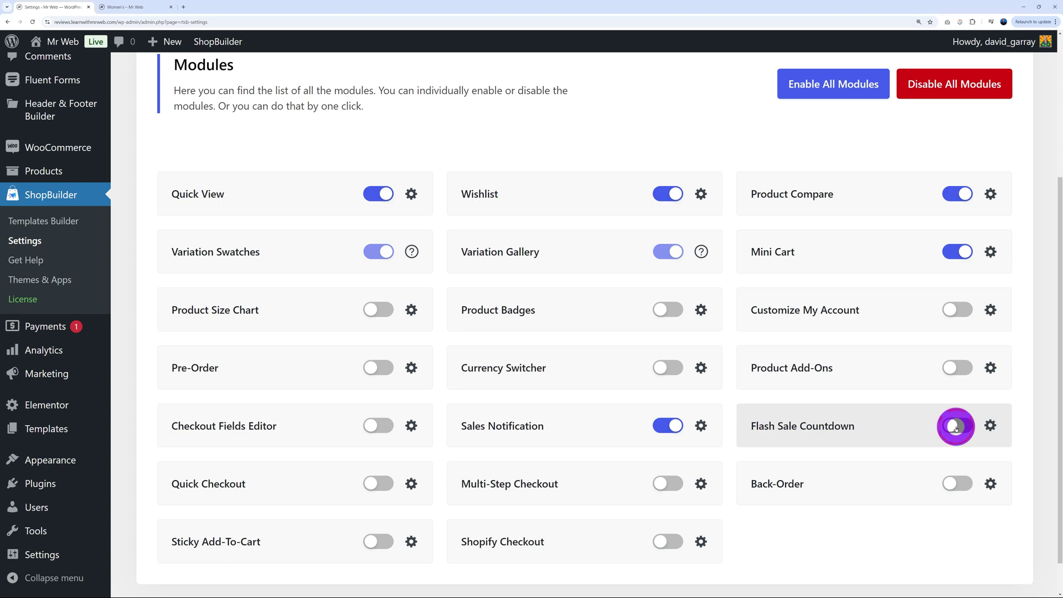
pyautogui.click(955, 426)
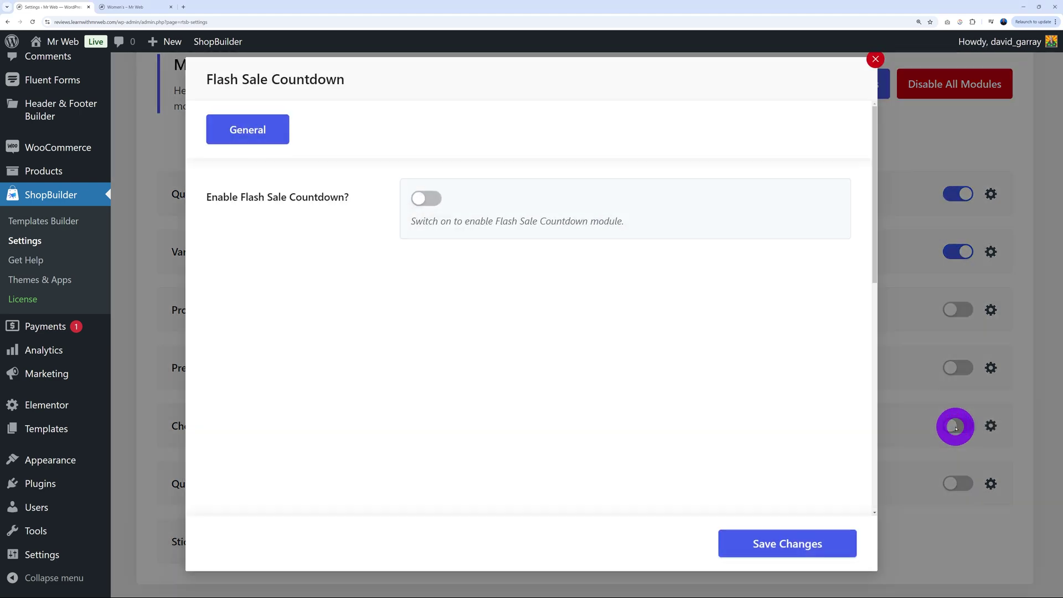
pyautogui.click(456, 207)
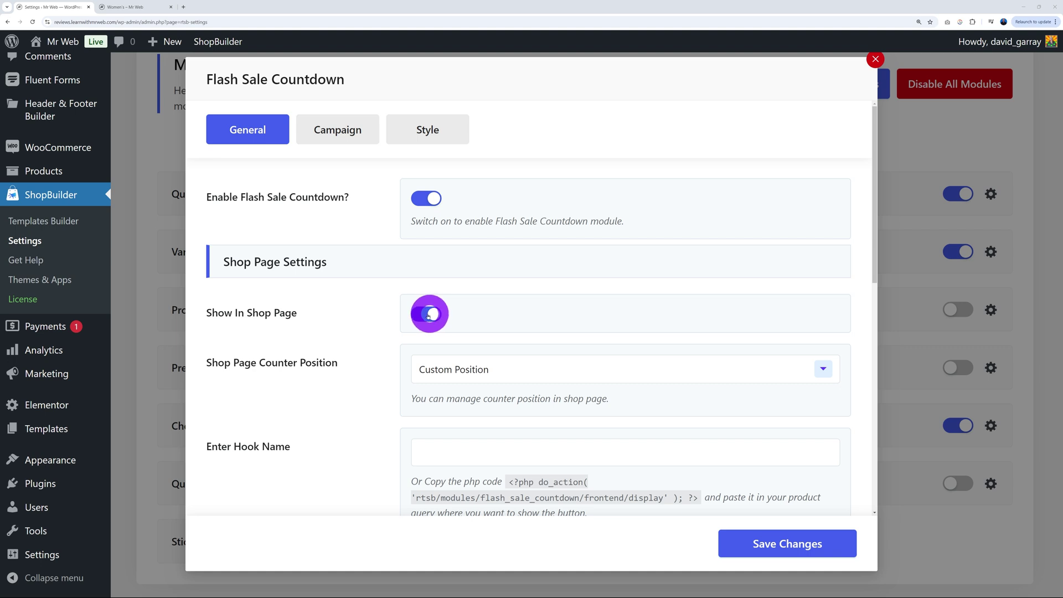
# Check the shop page counter positions without changing them, and set the product page counter position to Before Add To Cart
pyautogui.click(819, 368)
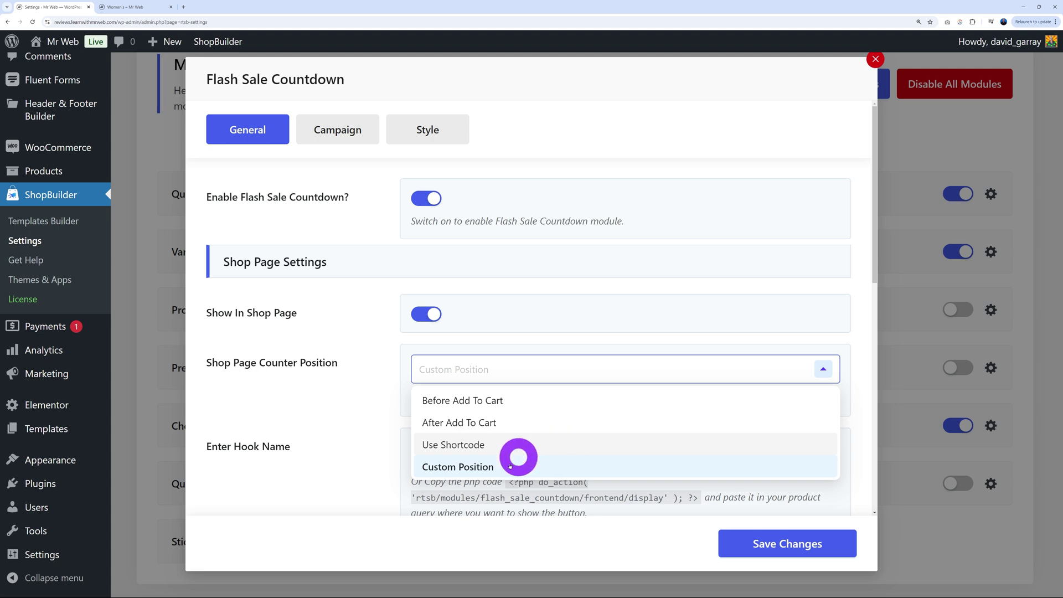
pyautogui.click(345, 411)
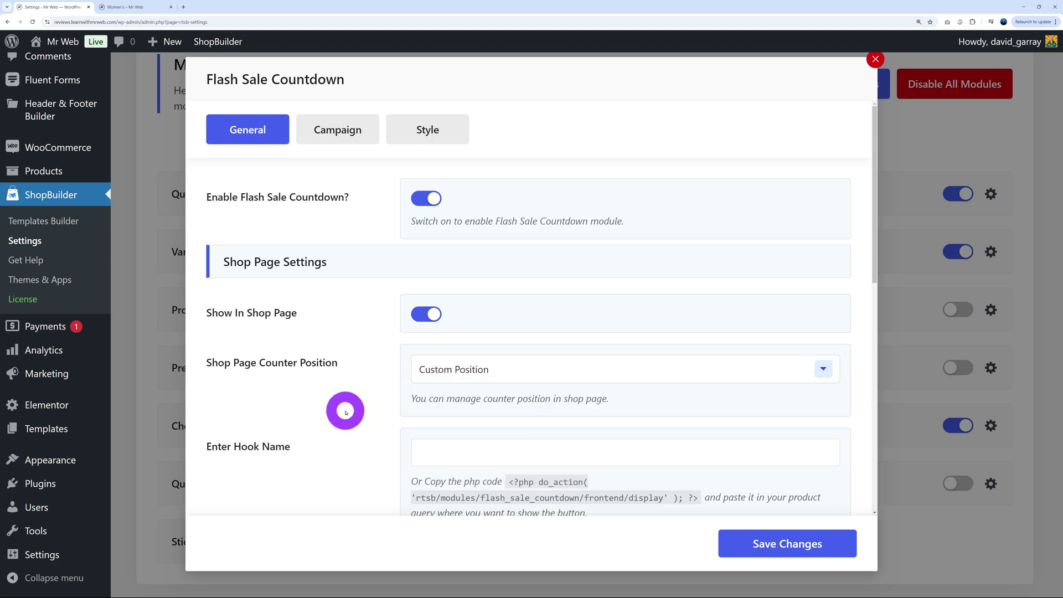
pyautogui.scroll(-6, 346, 411)
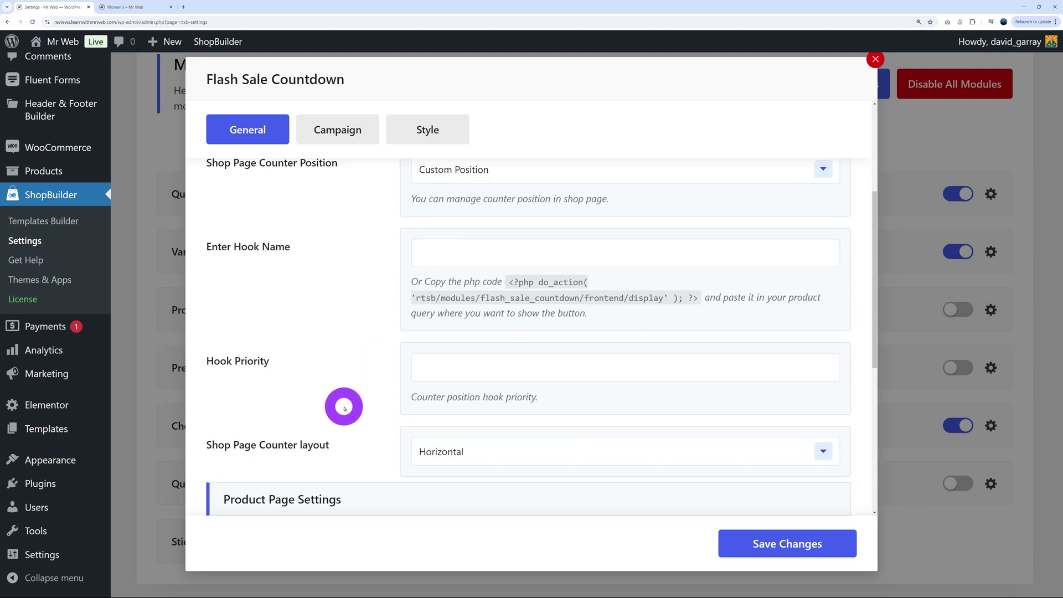
pyautogui.scroll(-3, 344, 405)
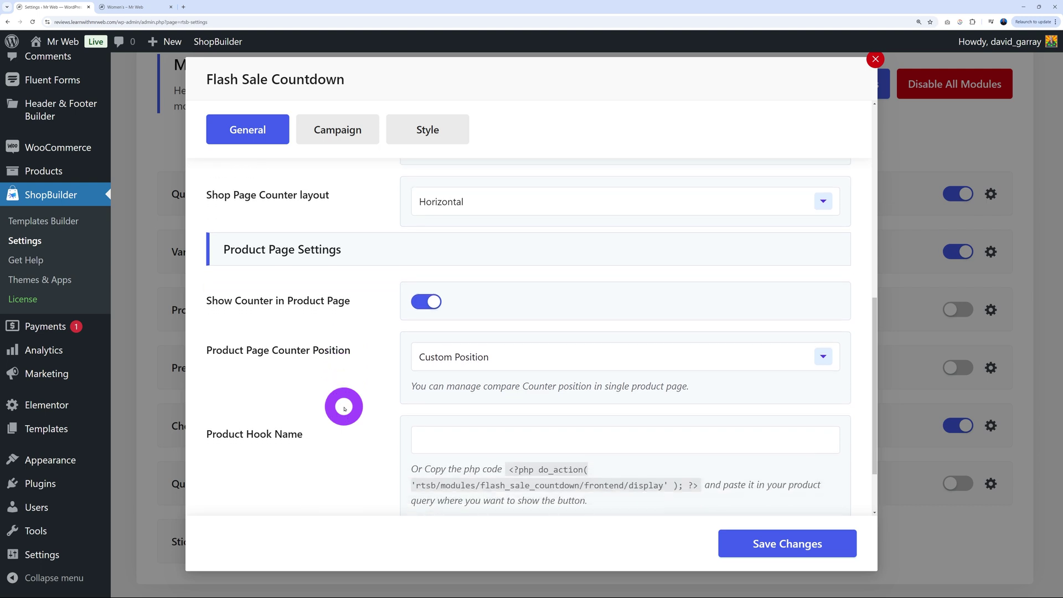
pyautogui.scroll(-1, 321, 382)
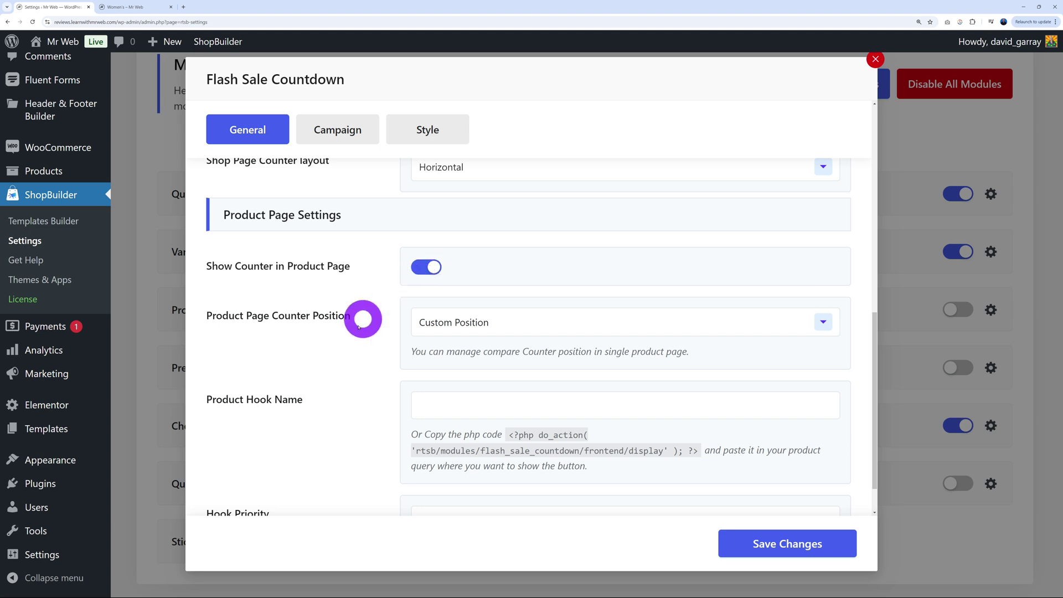
pyautogui.click(503, 322)
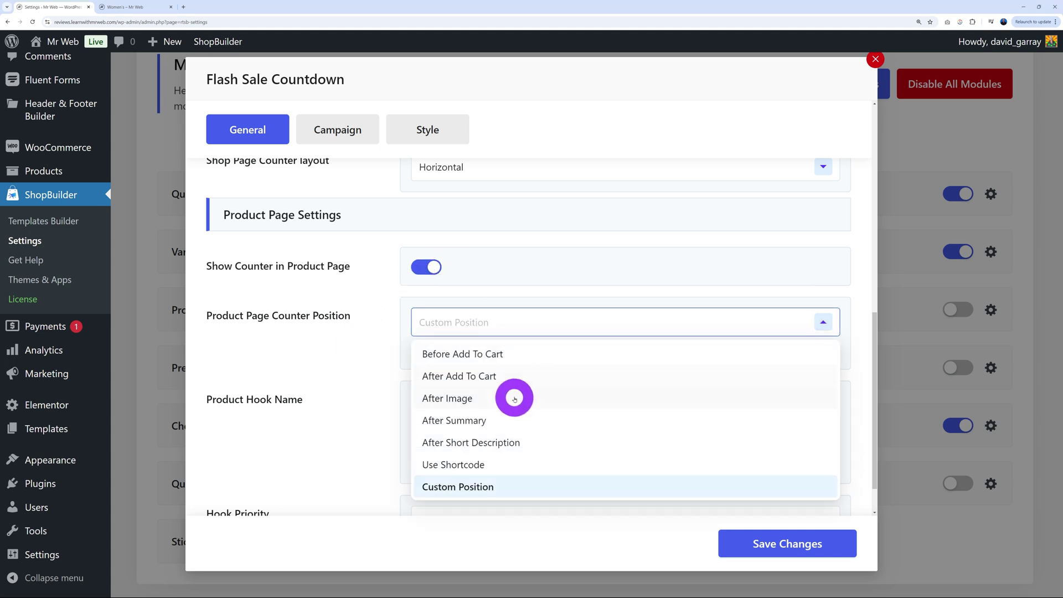
pyautogui.click(525, 358)
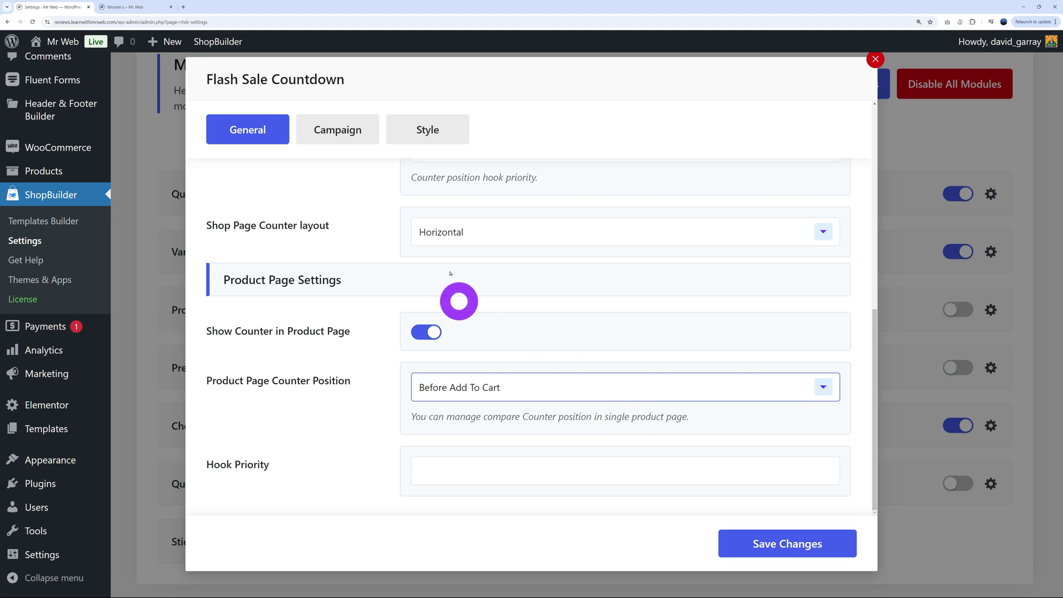
# Review the Black Friday campaign options and the counter style options, and save the Flash Sale Countdown settings
pyautogui.click(349, 135)
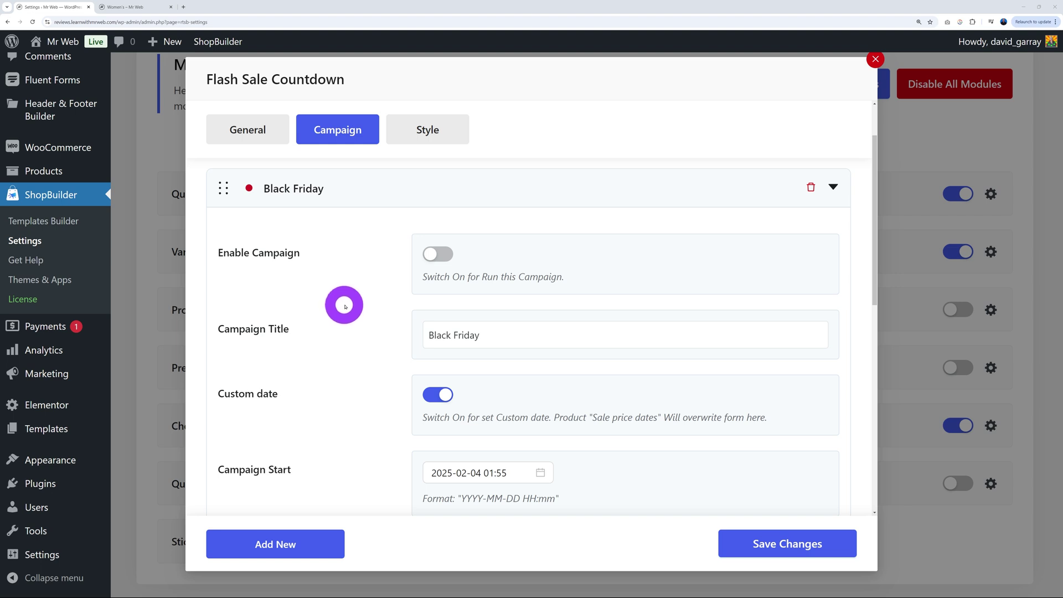
pyautogui.scroll(-1, 347, 304)
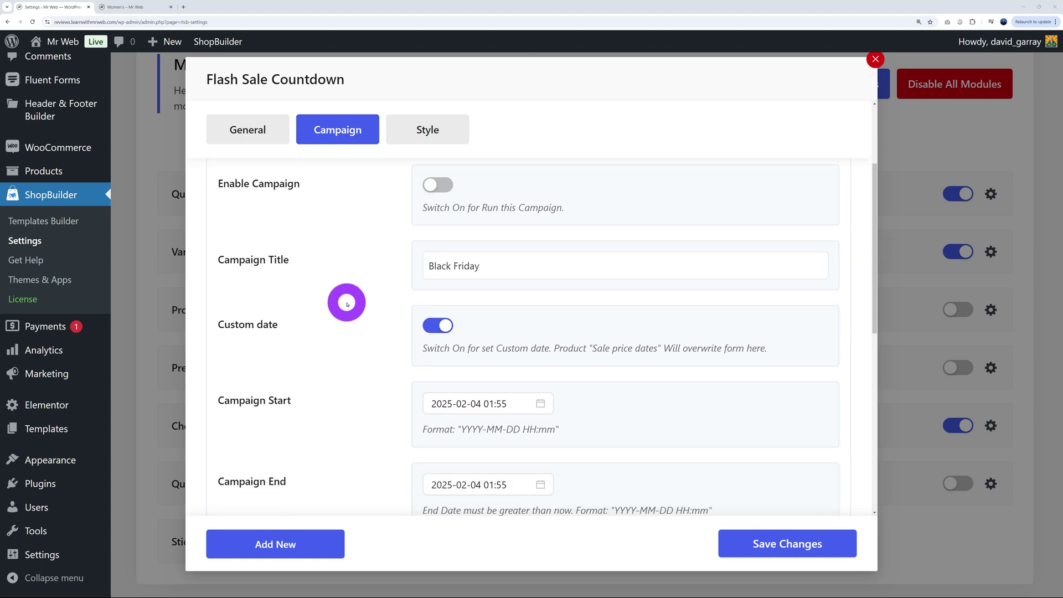
pyautogui.scroll(-3, 312, 405)
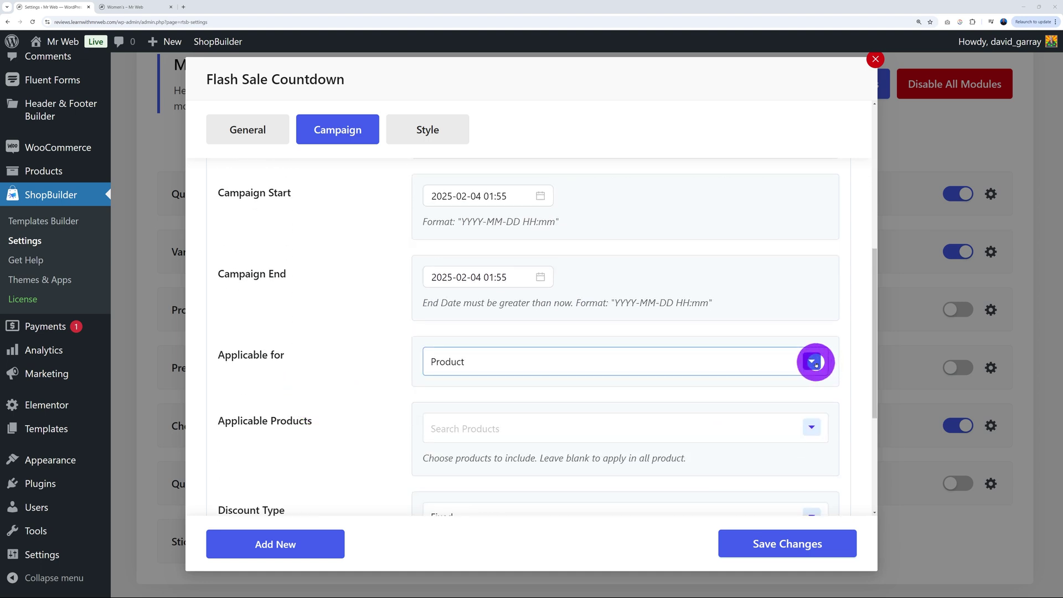
pyautogui.click(815, 362)
pyautogui.click(815, 361)
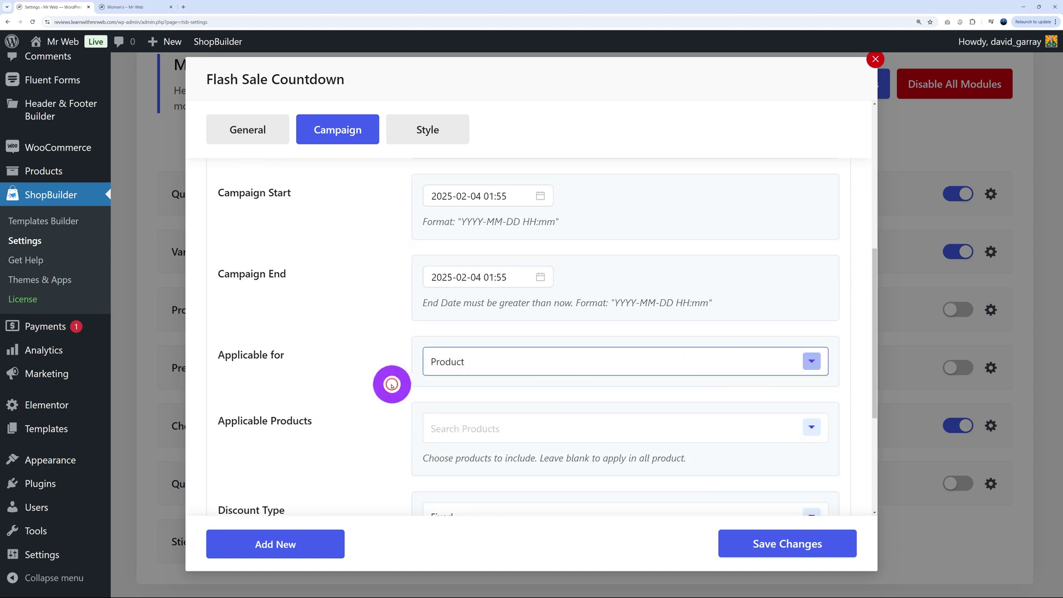
pyautogui.scroll(-3, 366, 388)
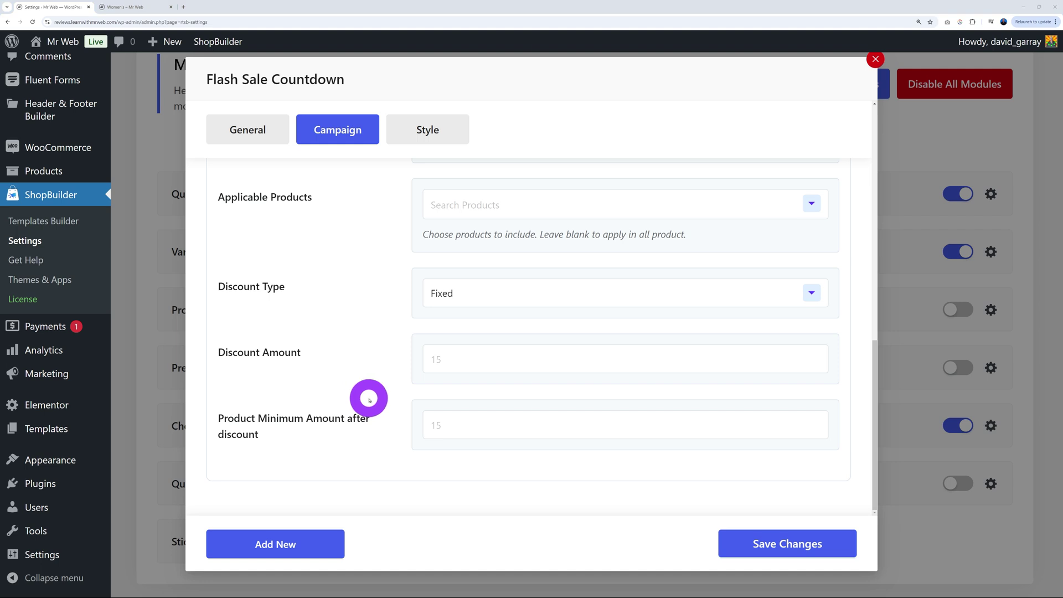
pyautogui.click(427, 131)
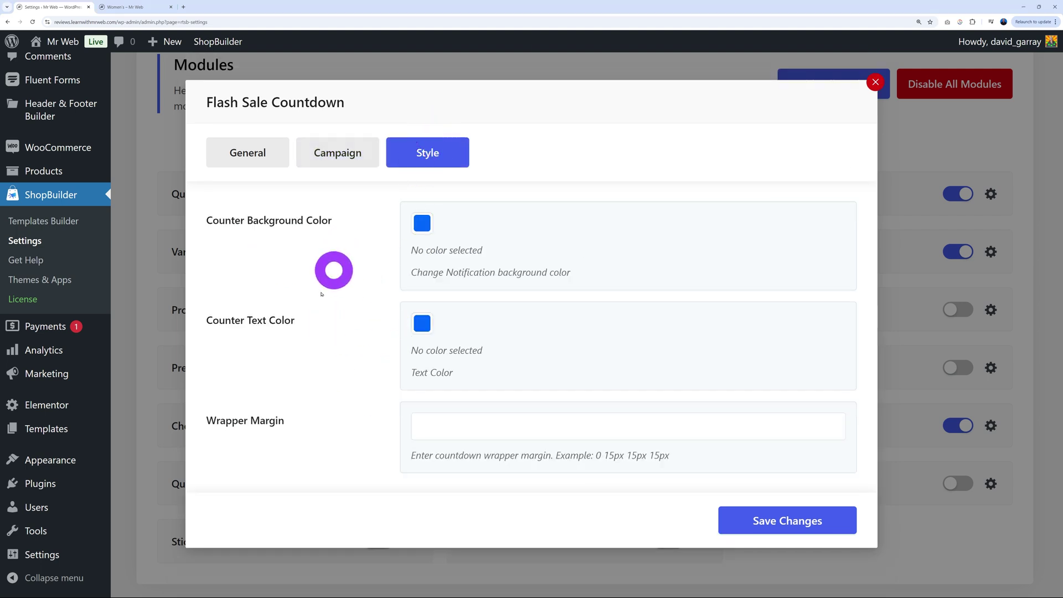
pyautogui.click(770, 521)
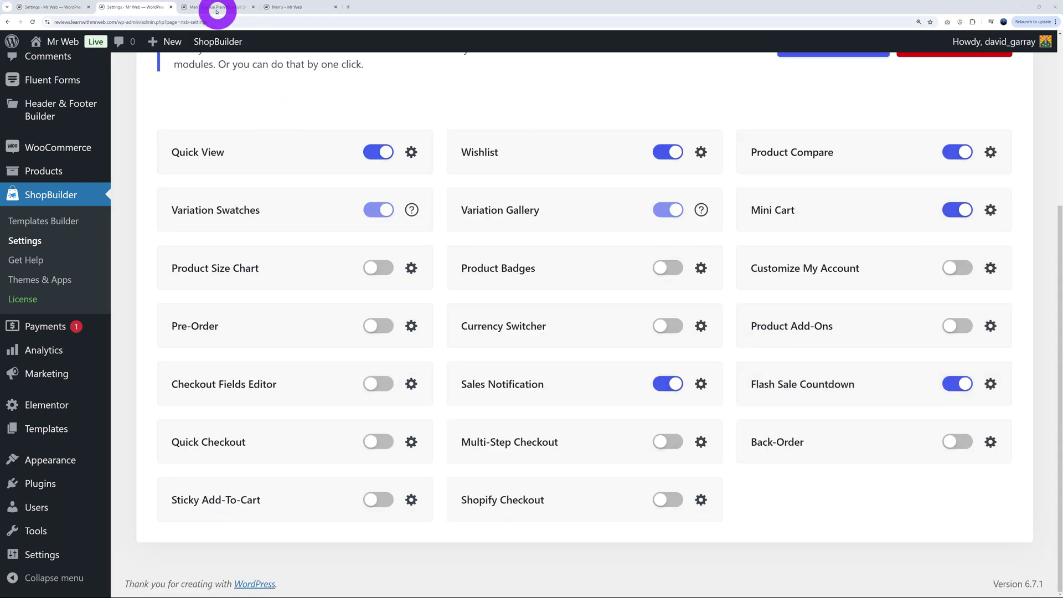
# Reload the live Men's Frankie Plain Blue Full Shirt page and check the sale countdown there and in the Men's category archive
pyautogui.click(211, 10)
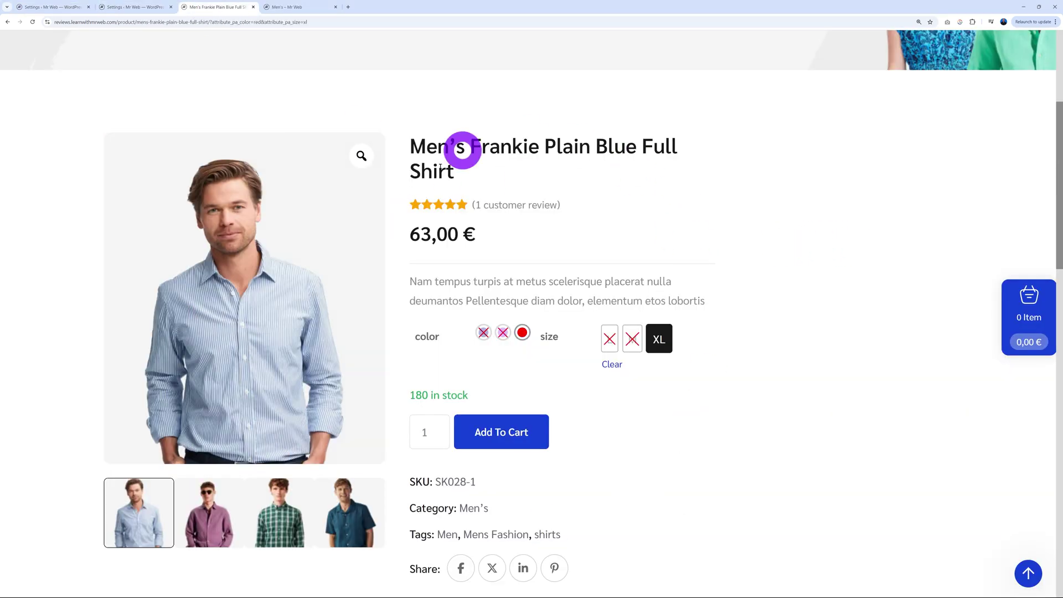
pyautogui.click(32, 22)
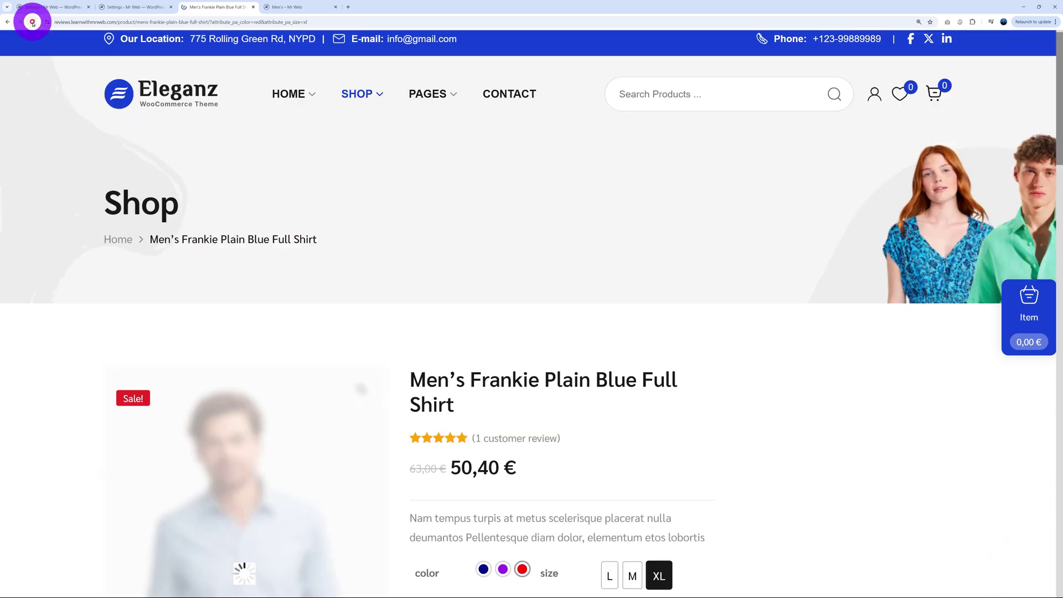
pyautogui.scroll(-1, 820, 232)
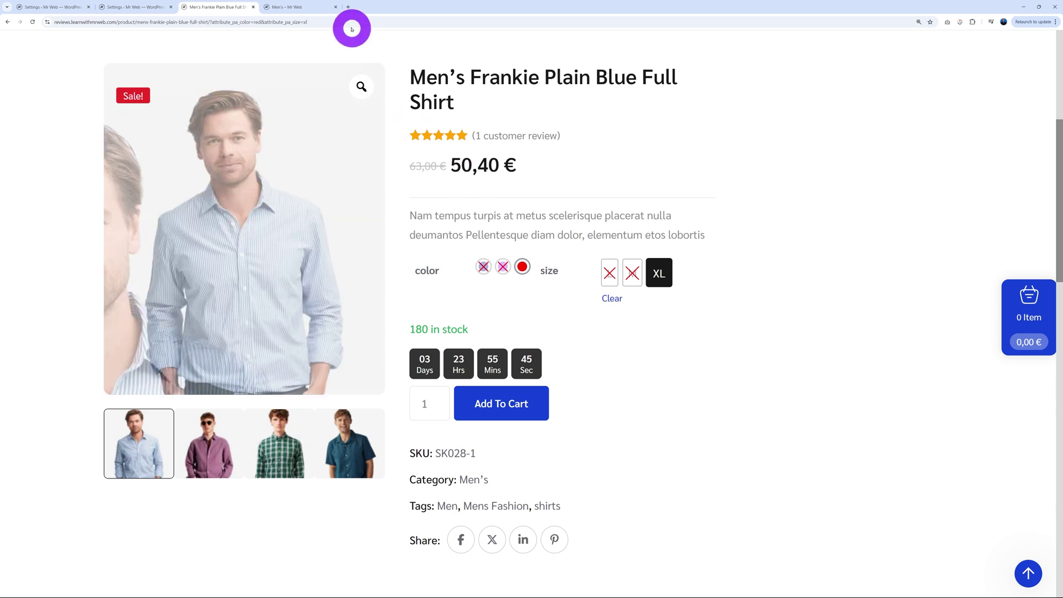
pyautogui.click(308, 7)
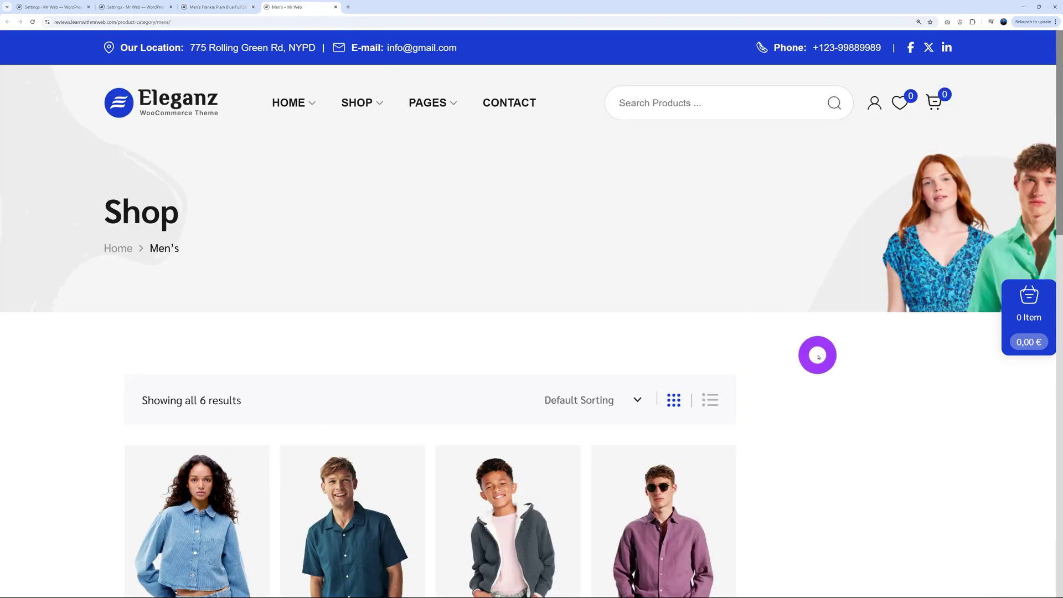
pyautogui.scroll(-10, 818, 357)
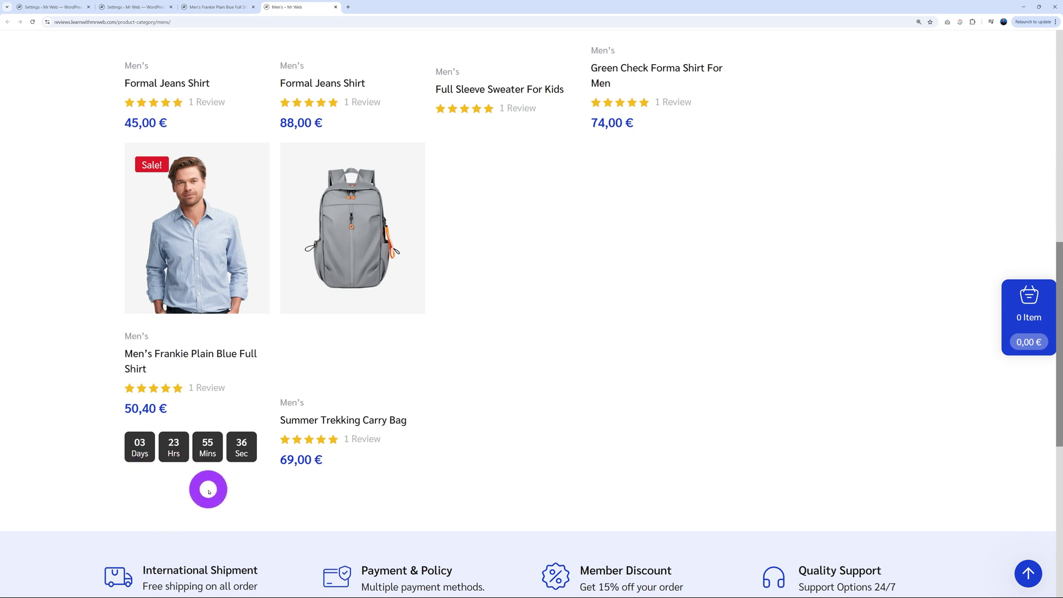
pyautogui.hotkey('ctrl', 'w')
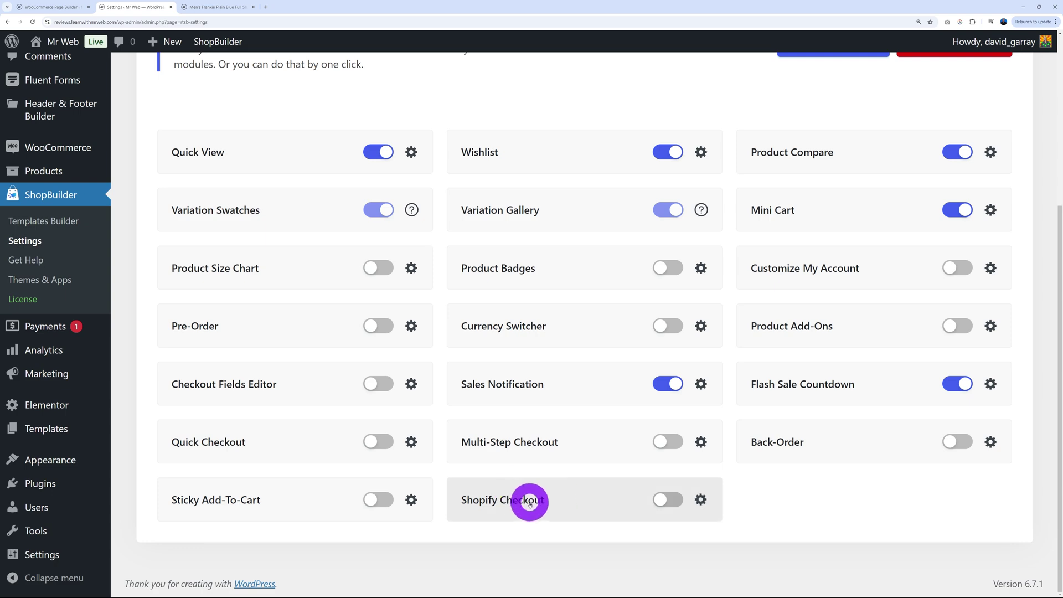
# Look through the live checkout page's billing form, order summary and card payment section
pyautogui.click(213, 6)
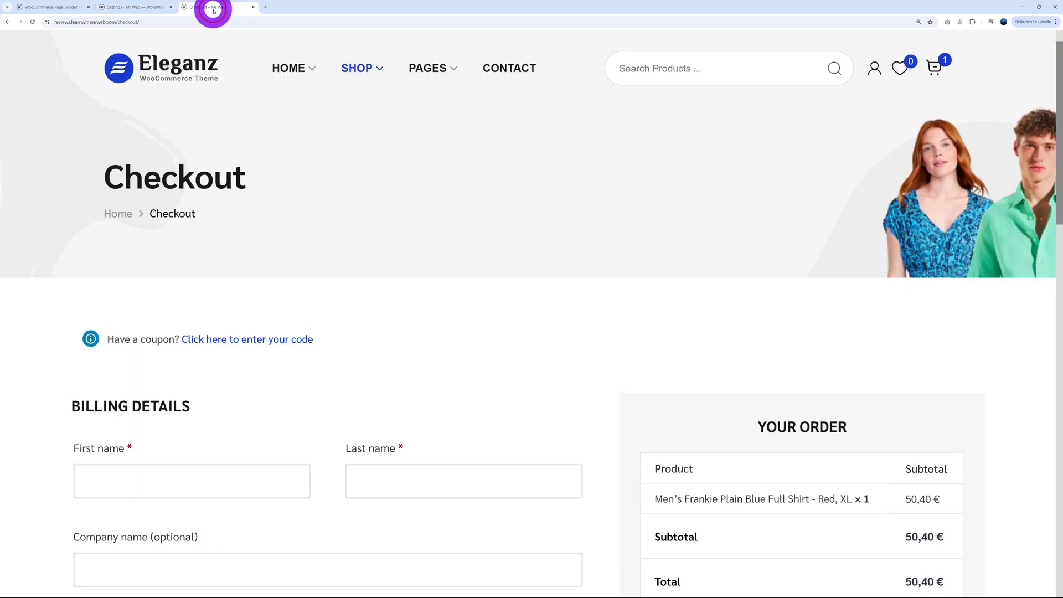
pyautogui.scroll(-8, 961, 273)
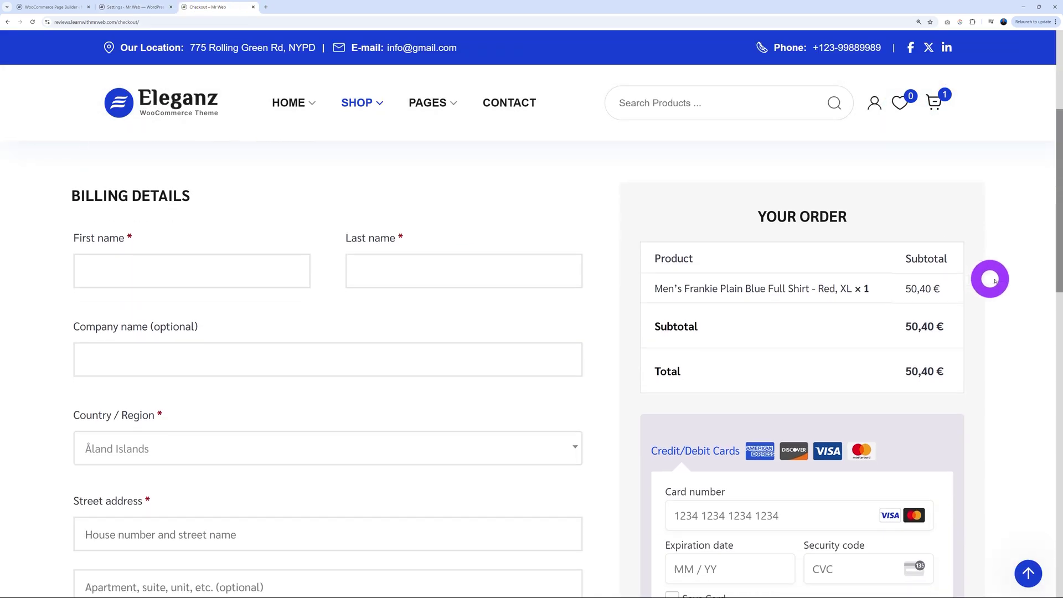
pyautogui.scroll(3, 999, 275)
pyautogui.scroll(6, 1036, 418)
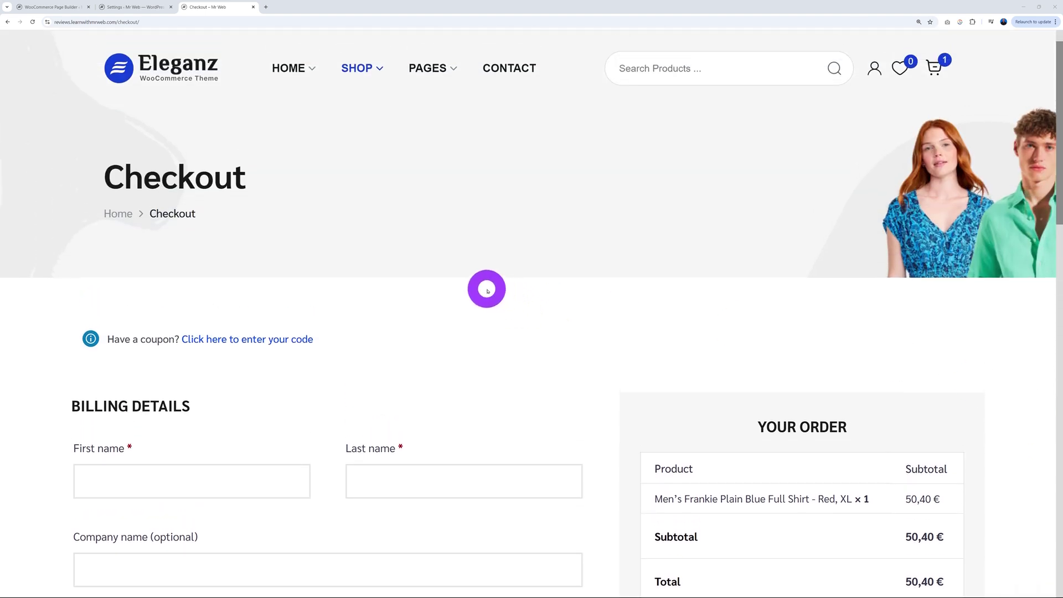
# Return to the ShopBuilder modules, enable Shopify Checkout and upload the green mr web image as the checkout page logo
pyautogui.click(137, 7)
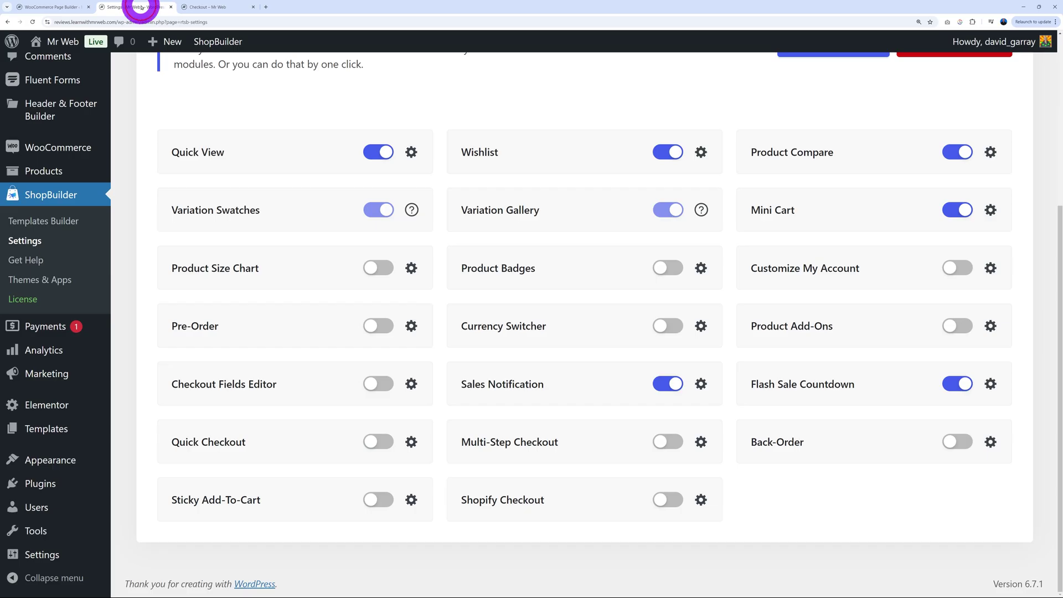
pyautogui.click(669, 500)
pyautogui.click(427, 198)
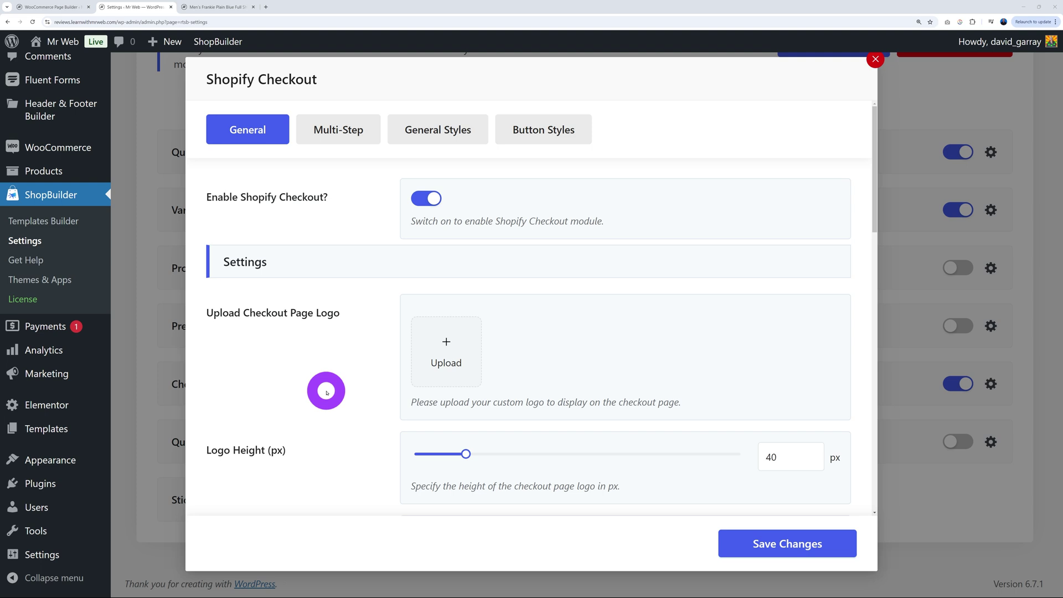
pyautogui.click(436, 363)
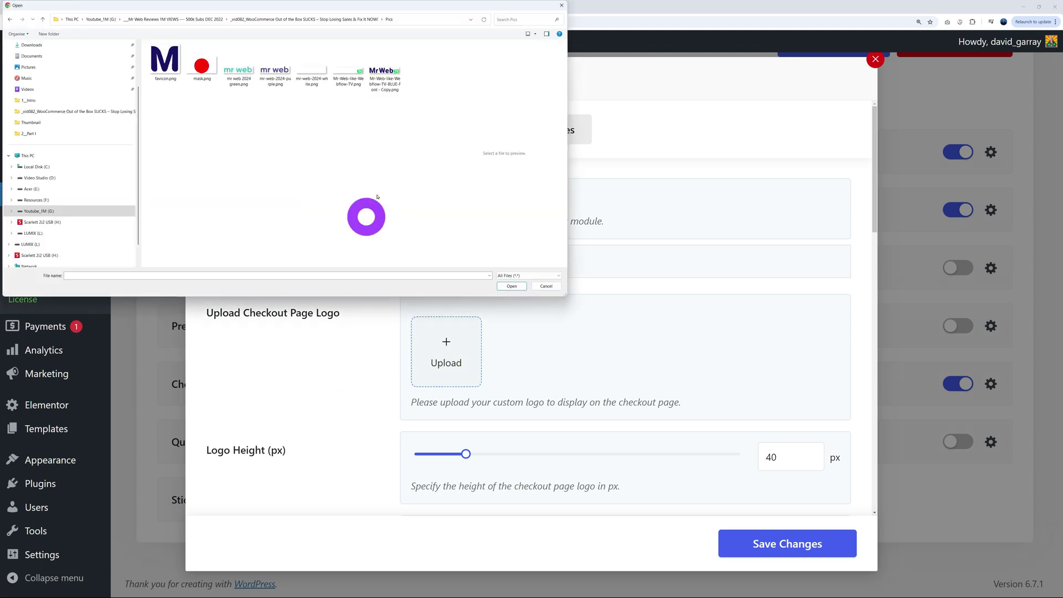
pyautogui.click(239, 67)
pyautogui.click(511, 285)
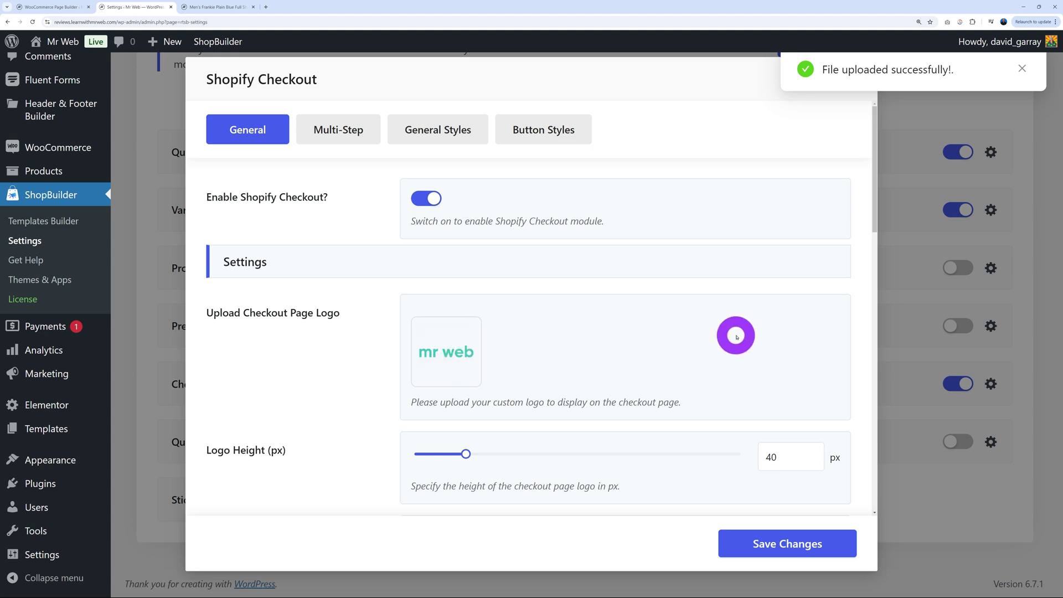
# Review the remaining general Shopify Checkout settings, enable its Multi-Step Checkout option and save the changes
pyautogui.scroll(-3, 736, 332)
pyautogui.scroll(-3, 636, 319)
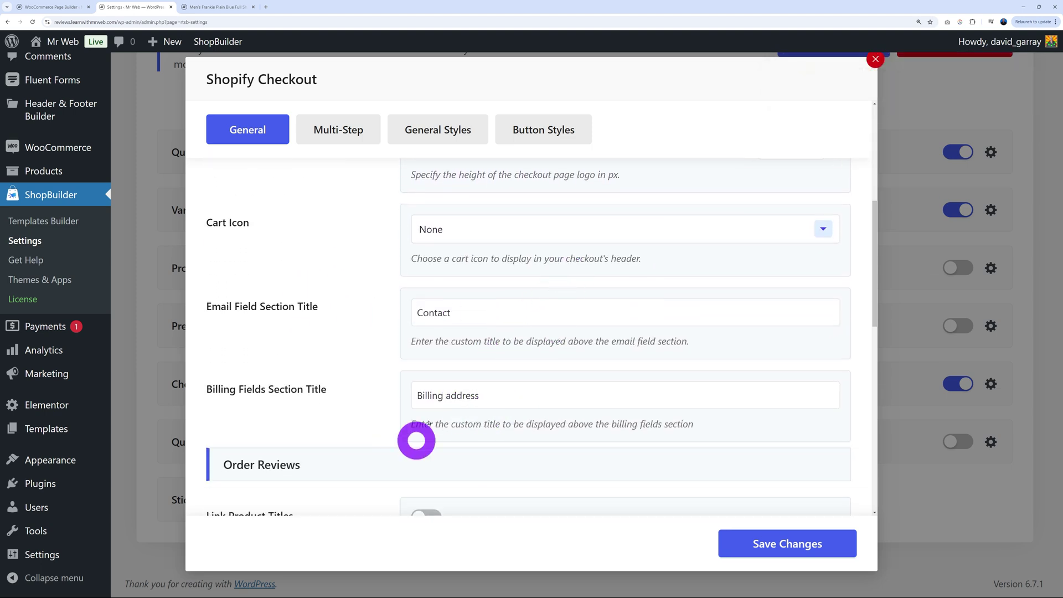
pyautogui.scroll(3, 598, 380)
pyautogui.scroll(3, 595, 382)
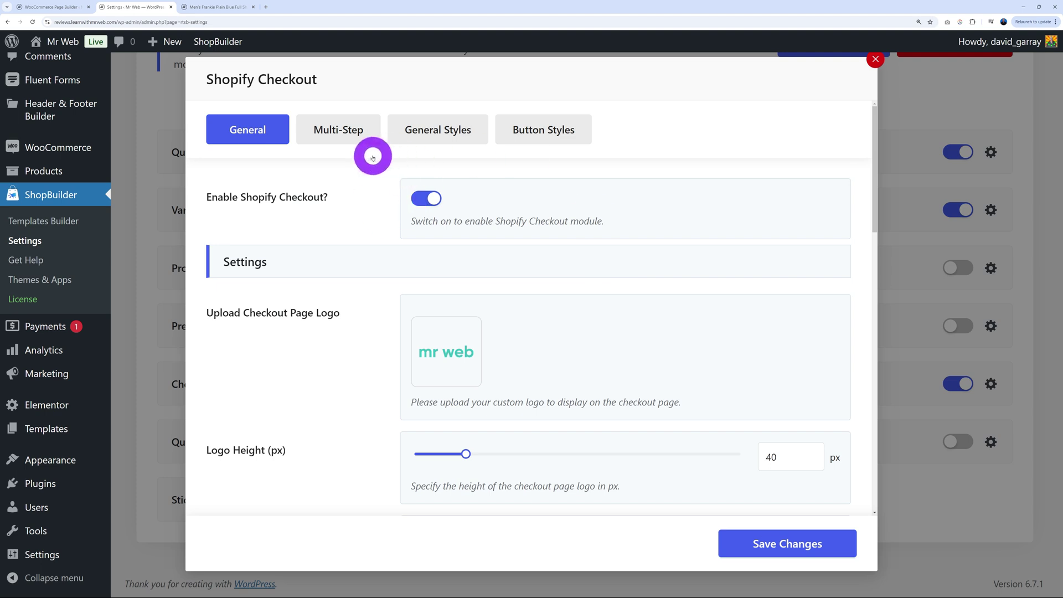
pyautogui.click(349, 136)
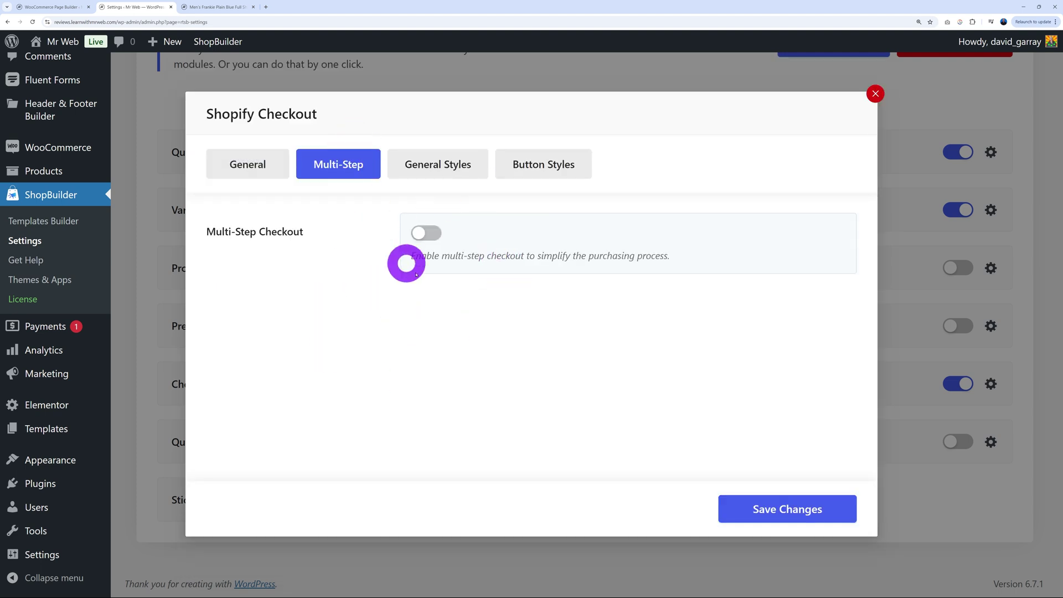
pyautogui.click(426, 233)
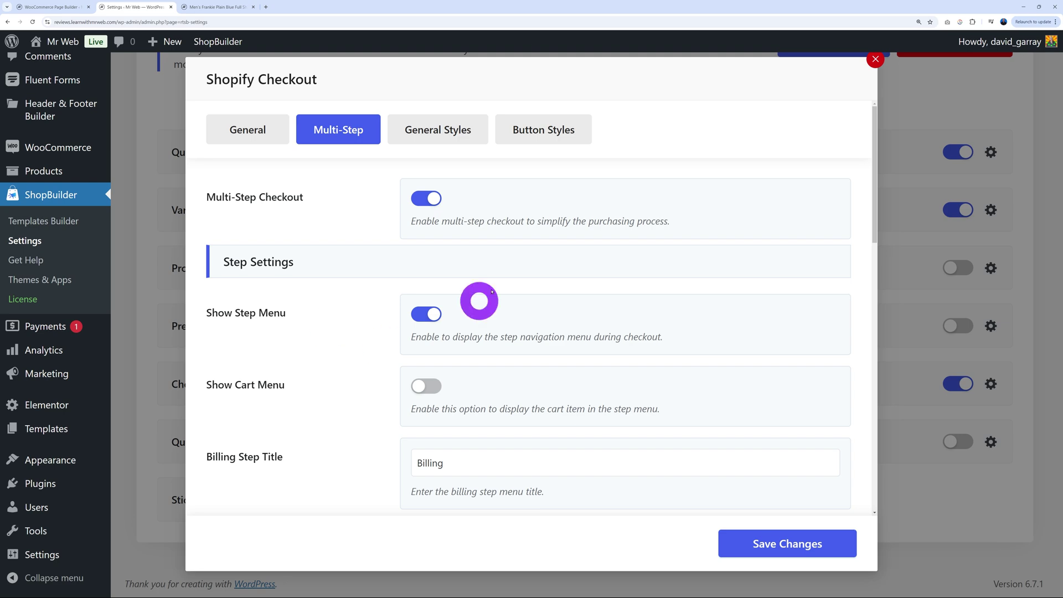
pyautogui.click(777, 540)
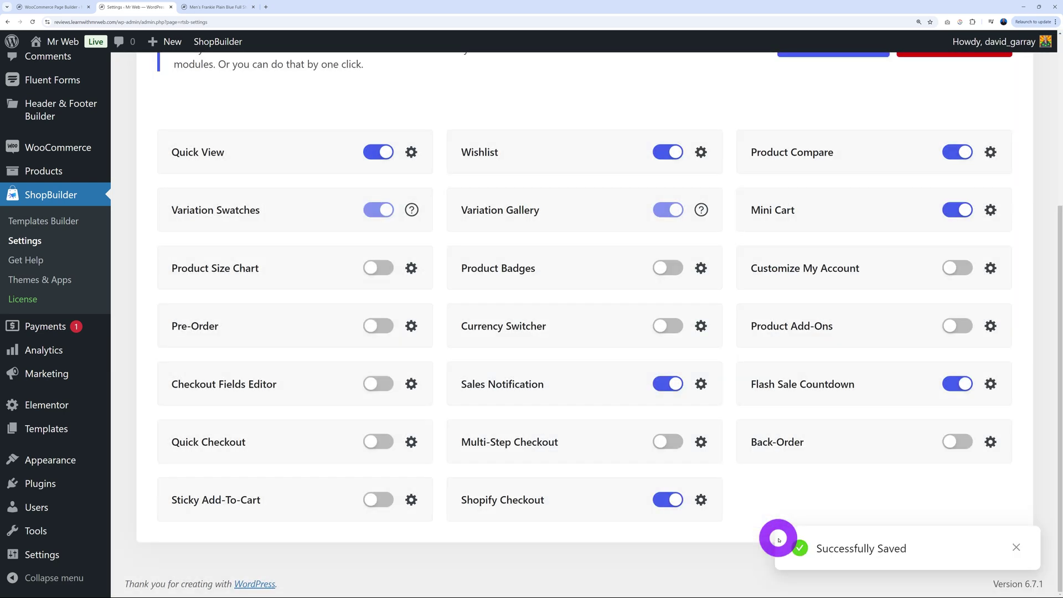
# Look through the billing step of the live Shopify-style checkout and proceed to its payment step
pyautogui.click(259, 15)
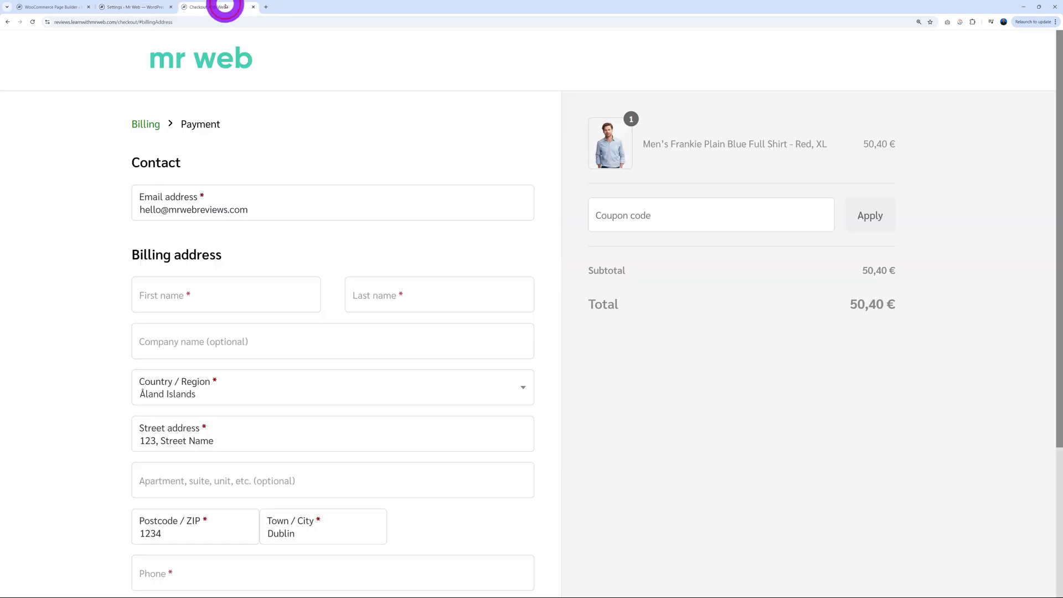
pyautogui.scroll(-4, 626, 413)
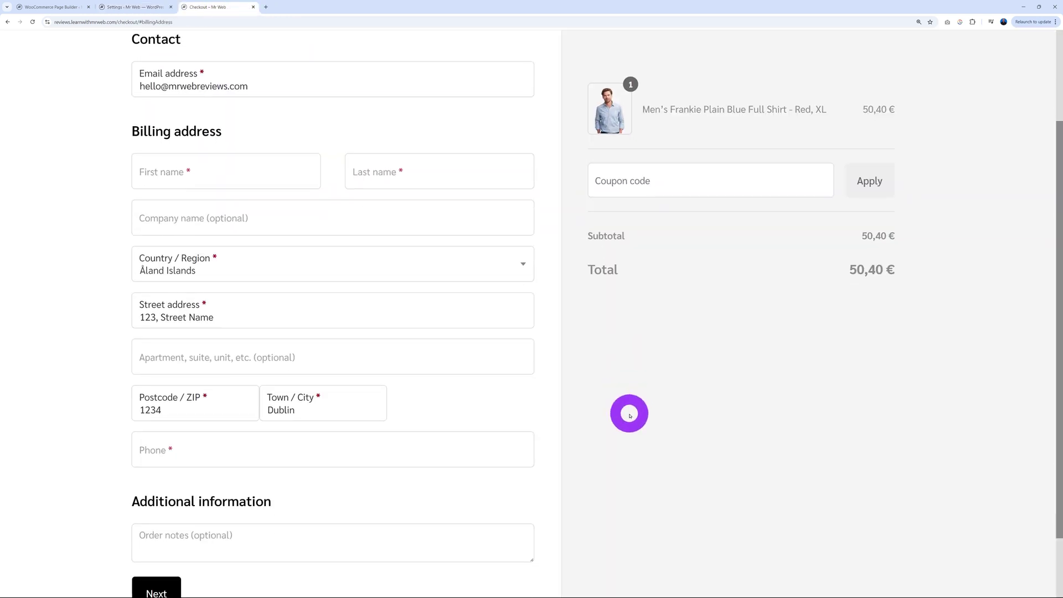
pyautogui.scroll(4, 633, 413)
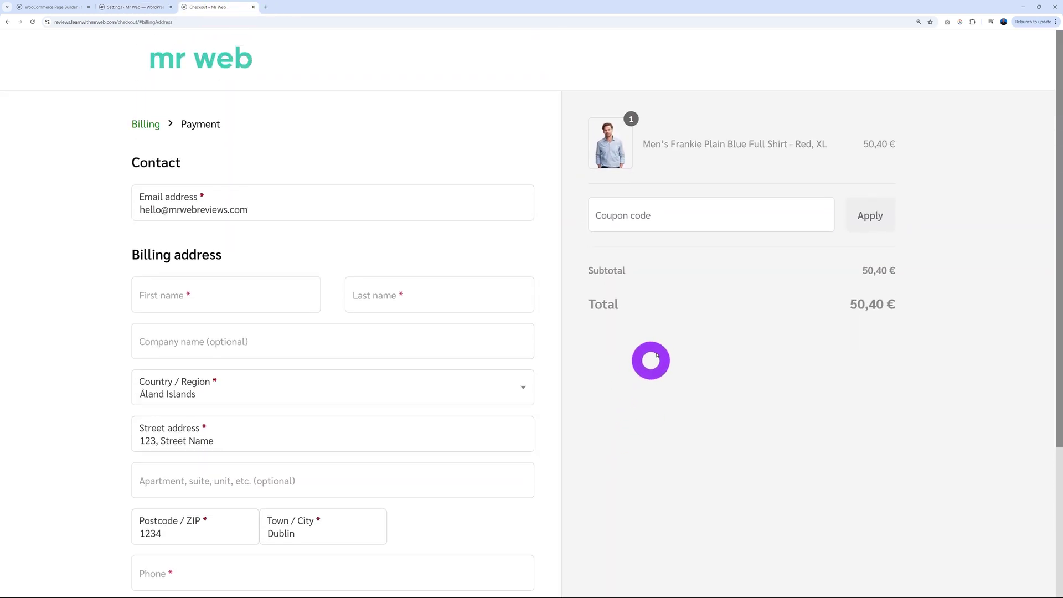
pyautogui.scroll(-4, 674, 402)
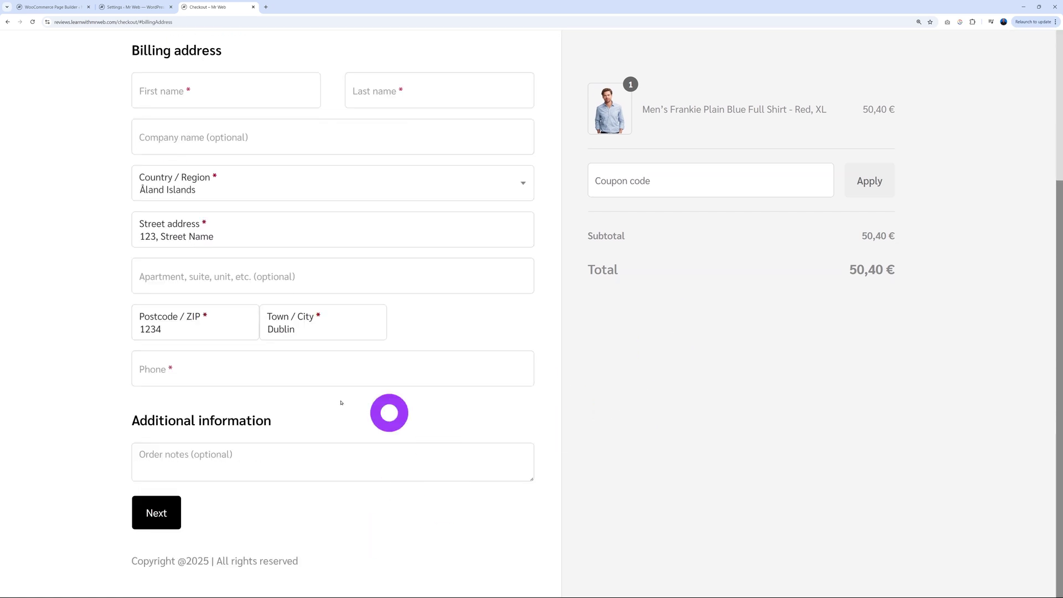
pyautogui.click(158, 513)
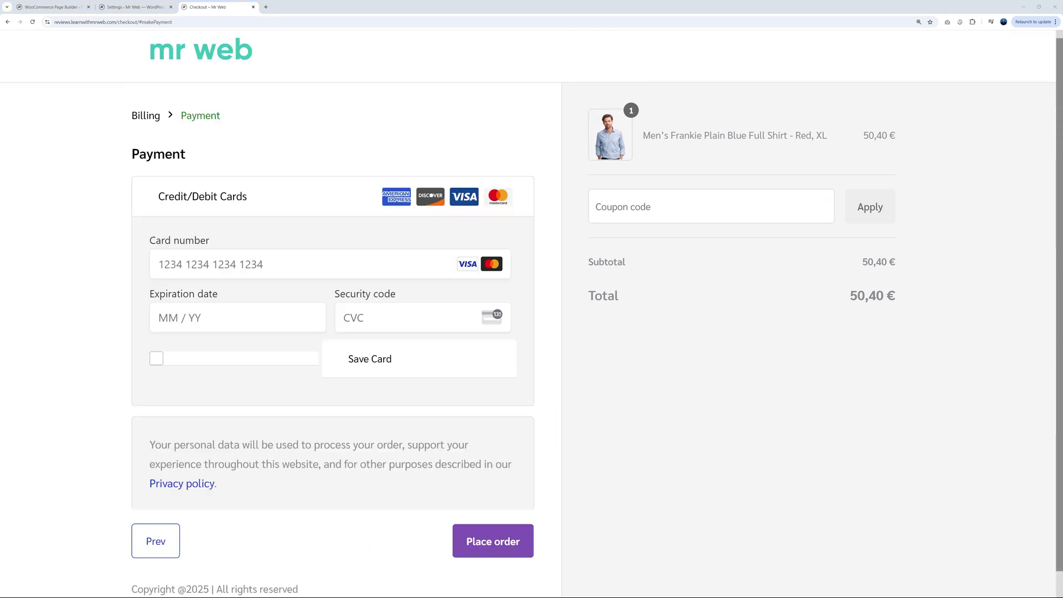
pyautogui.click(414, 183)
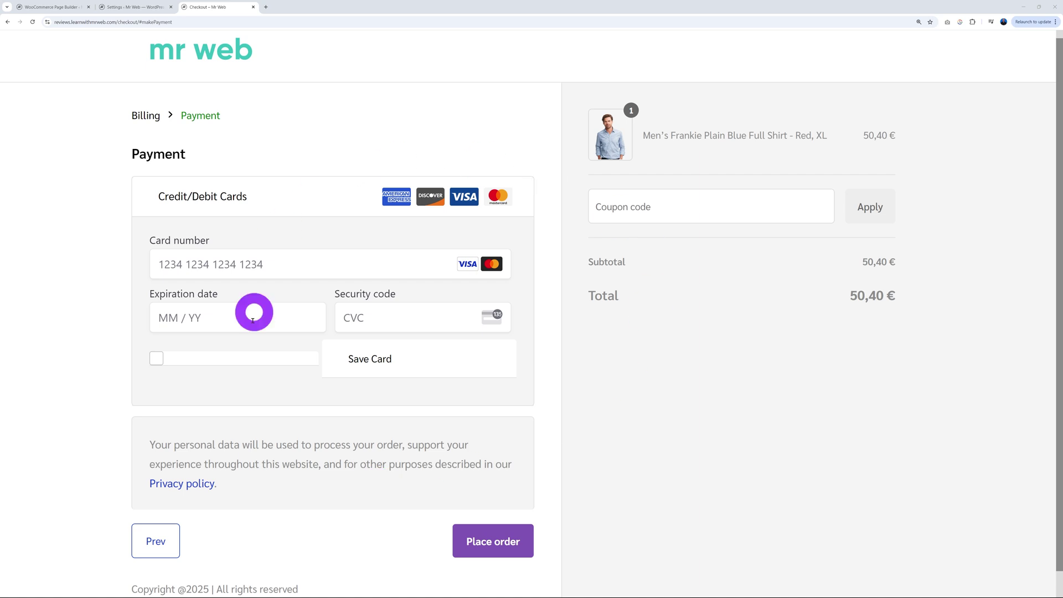